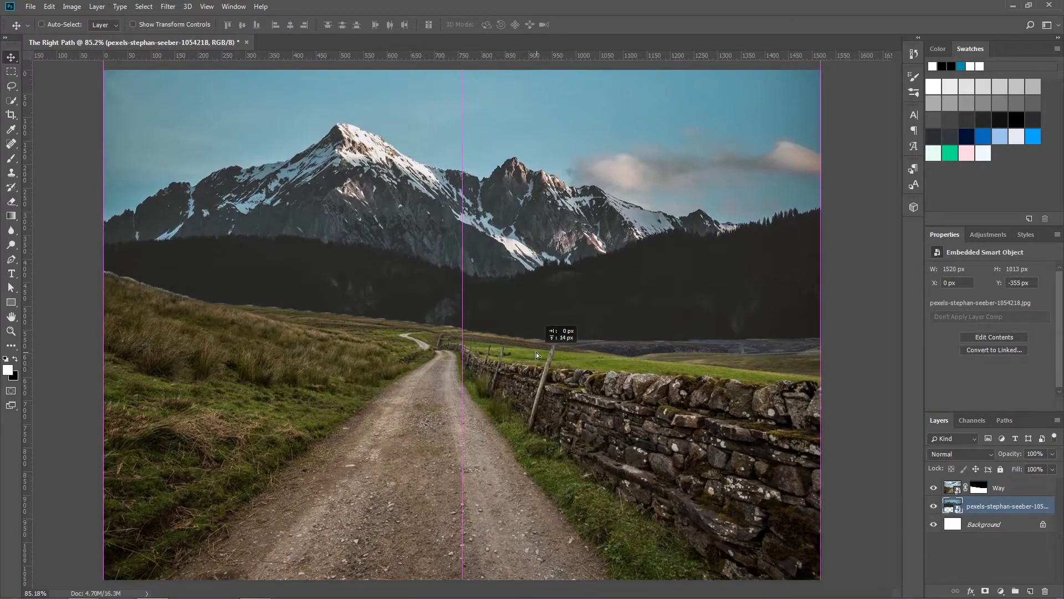
Drag the mountain photo higher in the canvas beneath the Way road layer.
left_click_drag(514, 317, 438, 204)
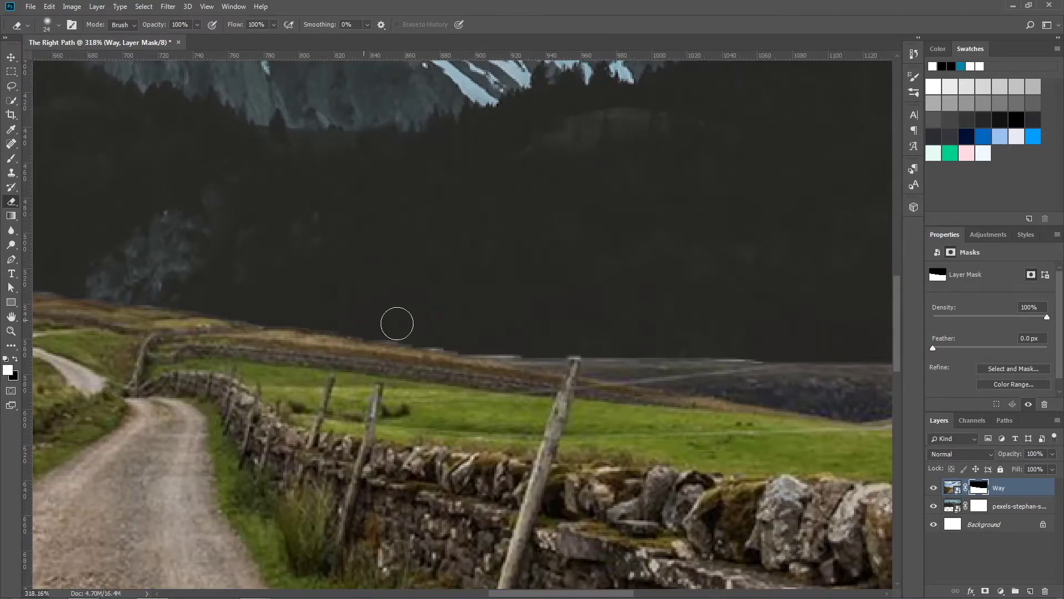
Zoom in and out around the horizon to inspect the Way mask edge.
scroll(532, 335, "up", 3)
scroll(700, 351, "up", 2)
scroll(420, 363, "up", 2)
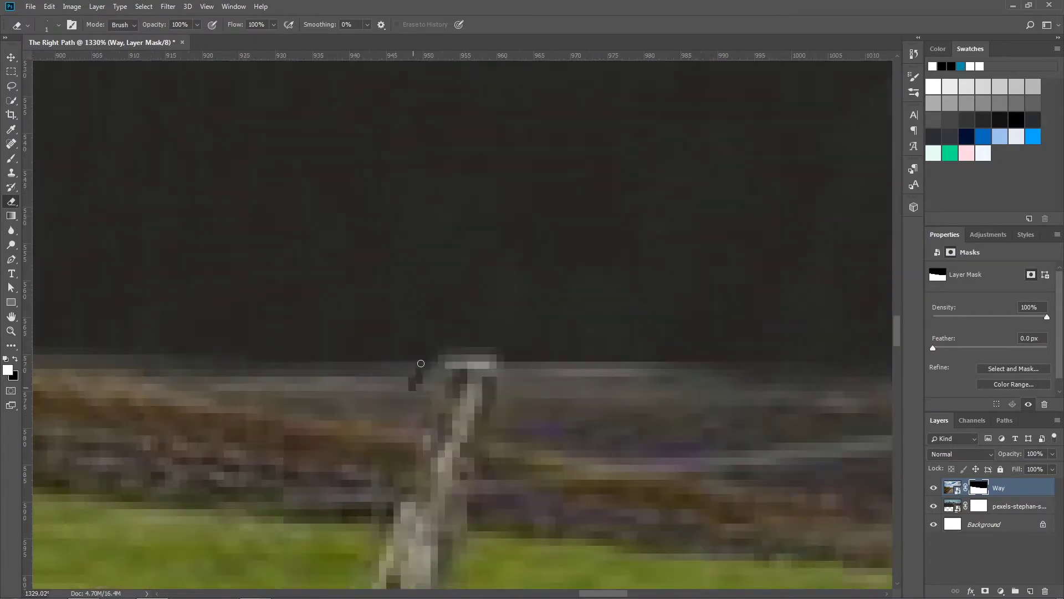
scroll(409, 357, "down", 3)
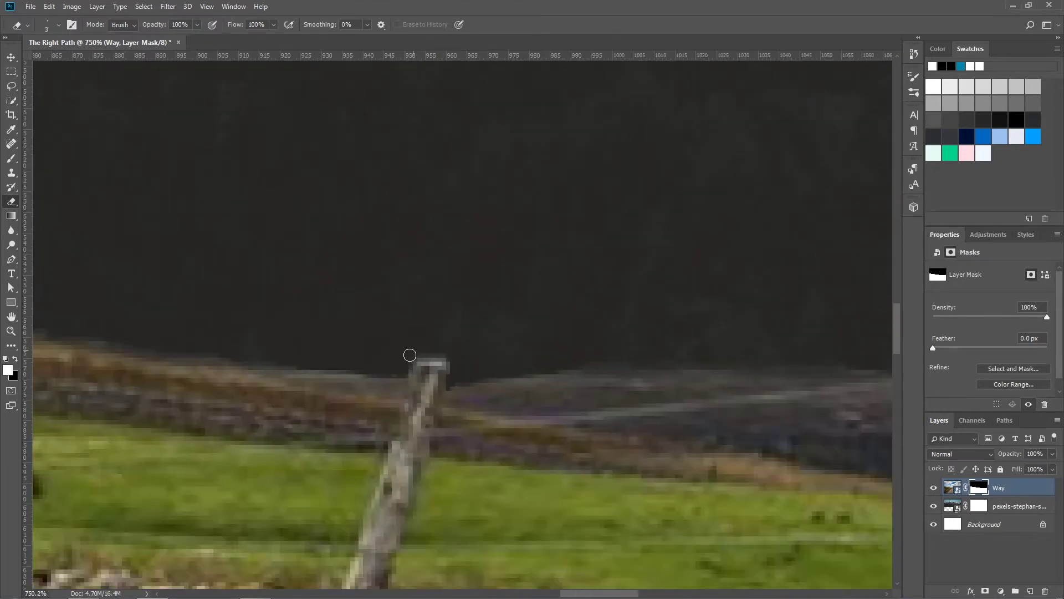
scroll(516, 371, "down", 2)
scroll(375, 347, "up", 1)
scroll(591, 360, "up", 1)
scroll(591, 360, "down", 2)
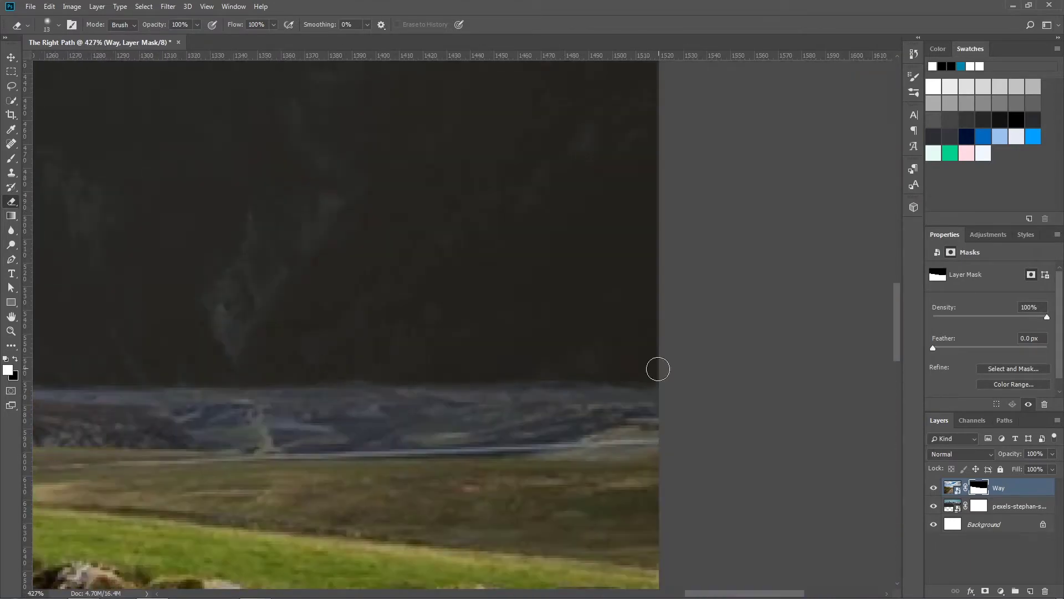
scroll(658, 368, "down", 2)
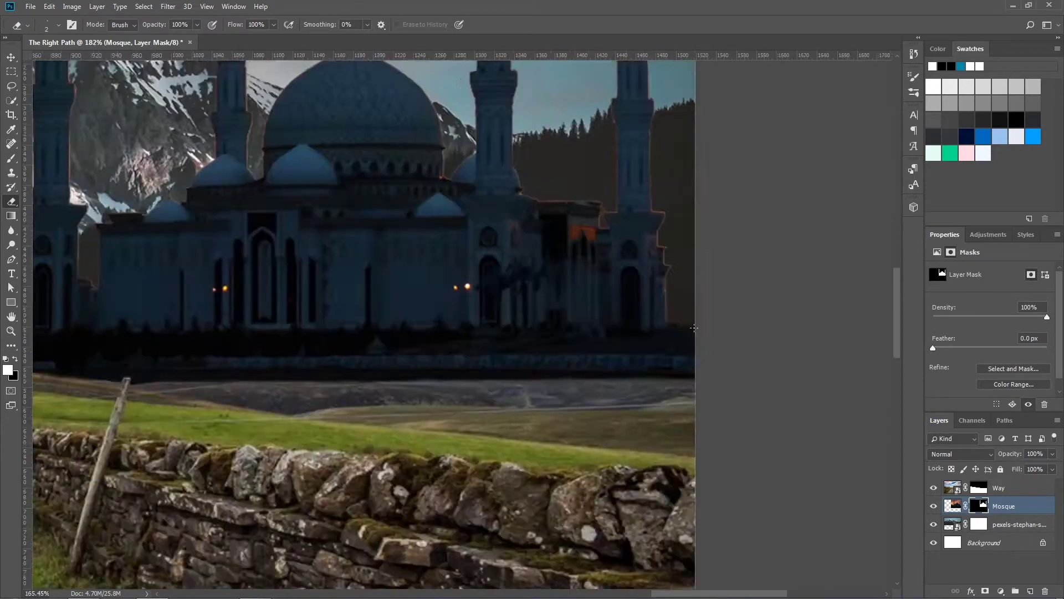
Add an Exposure adjustment to darken the scene and nudge the mosque slightly right and down.
left_click(1001, 591)
left_click(998, 452)
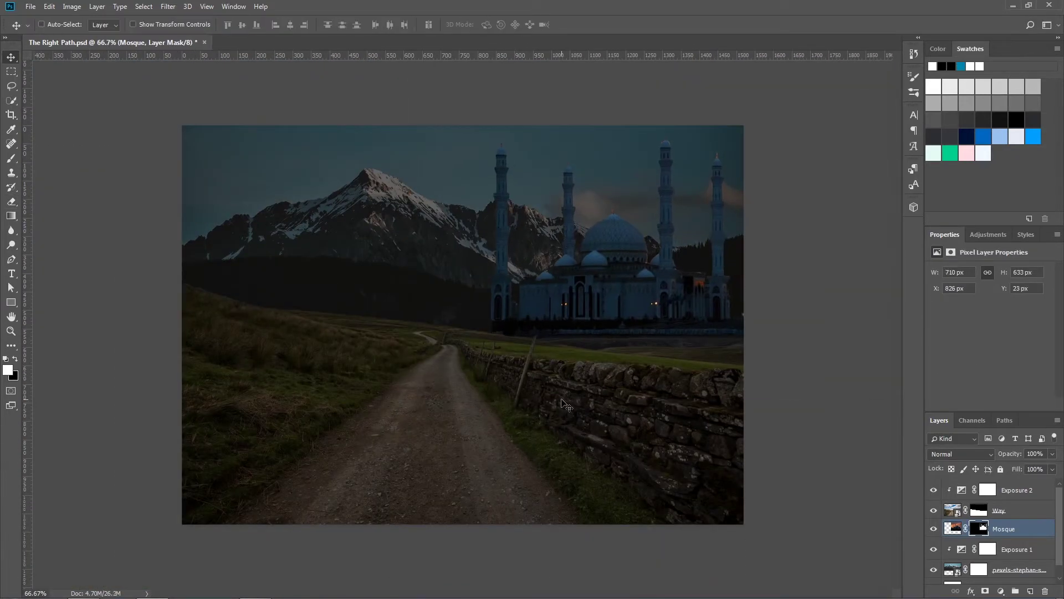
left_click_drag(565, 404, 570, 406)
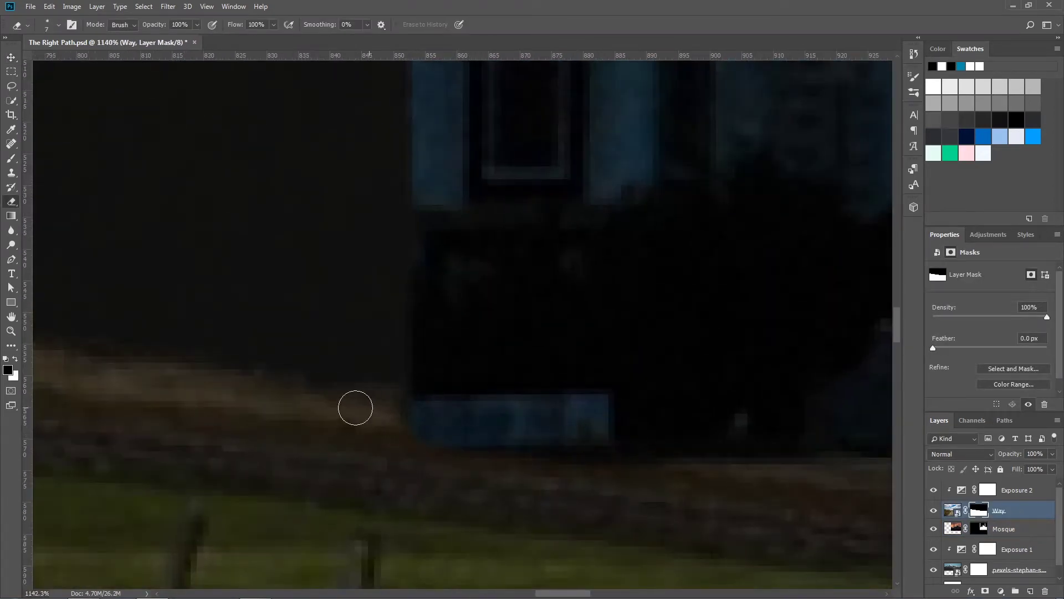
scroll(356, 408, "up", 3)
key("x")
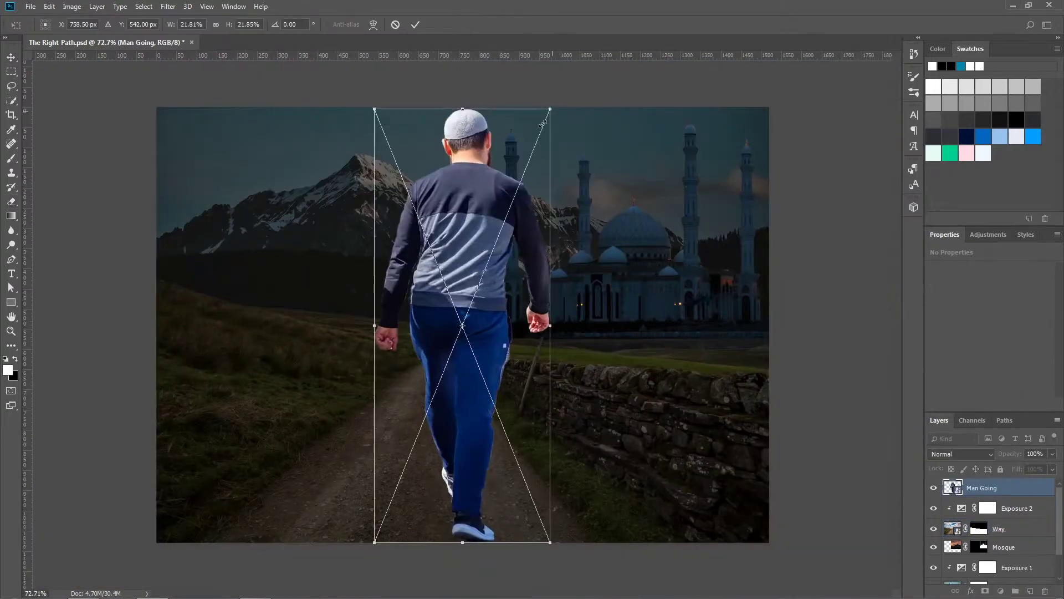
Scale the man down onto the road and clip a Levels adjustment to him.
left_click_drag(448, 387, 444, 399)
key("Return")
left_click(1002, 591)
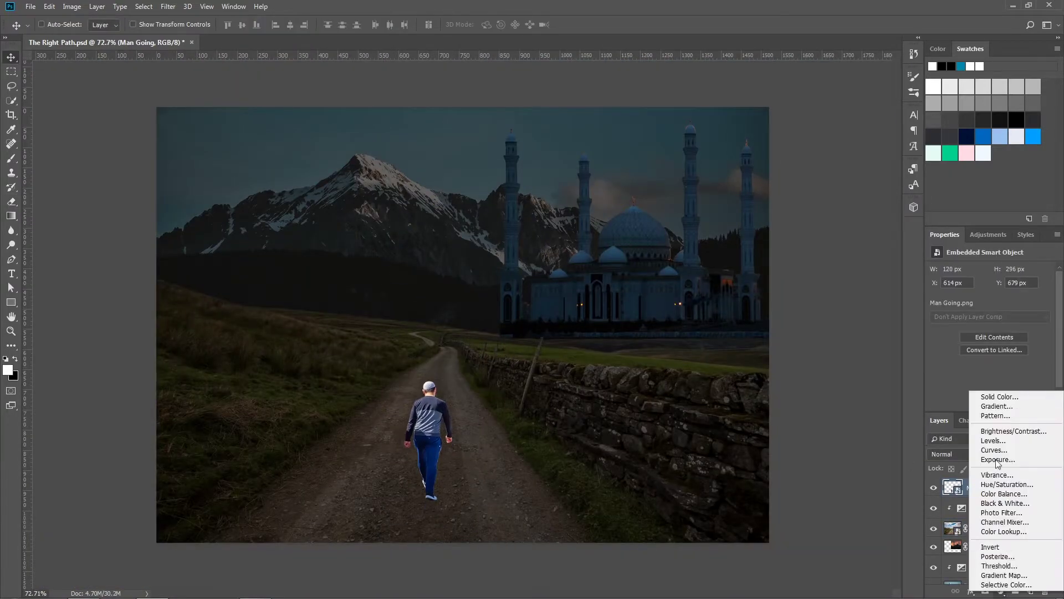
left_click(921, 451)
key("ctrl+alt+g")
Squash the Way road layer down from the top with Free Transform.
left_click(433, 411, "ctrl")
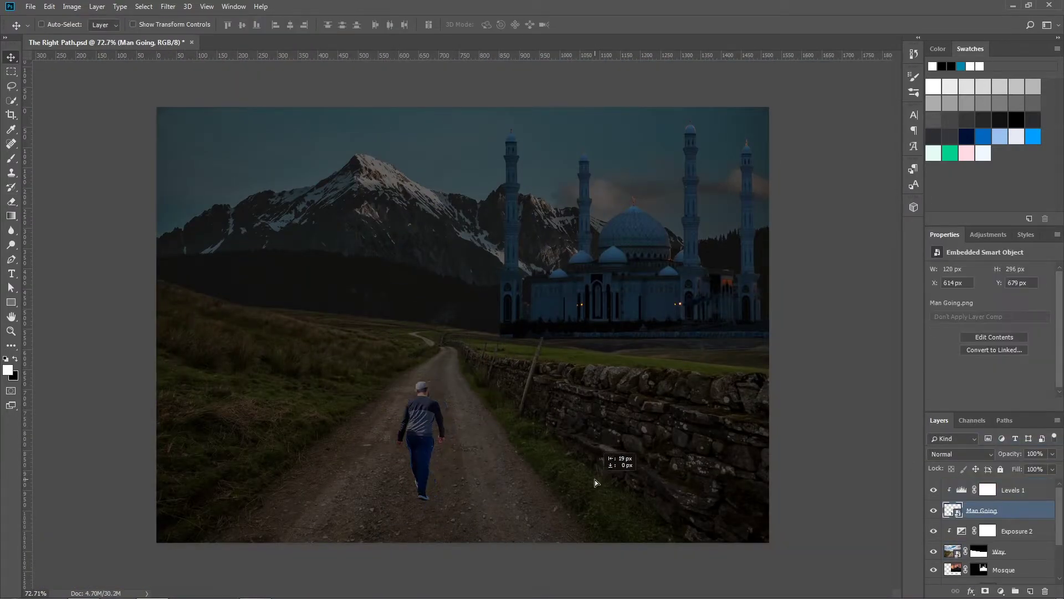
left_click(613, 459, "ctrl")
key("ctrl+t")
left_click_drag(463, 107, 464, 150)
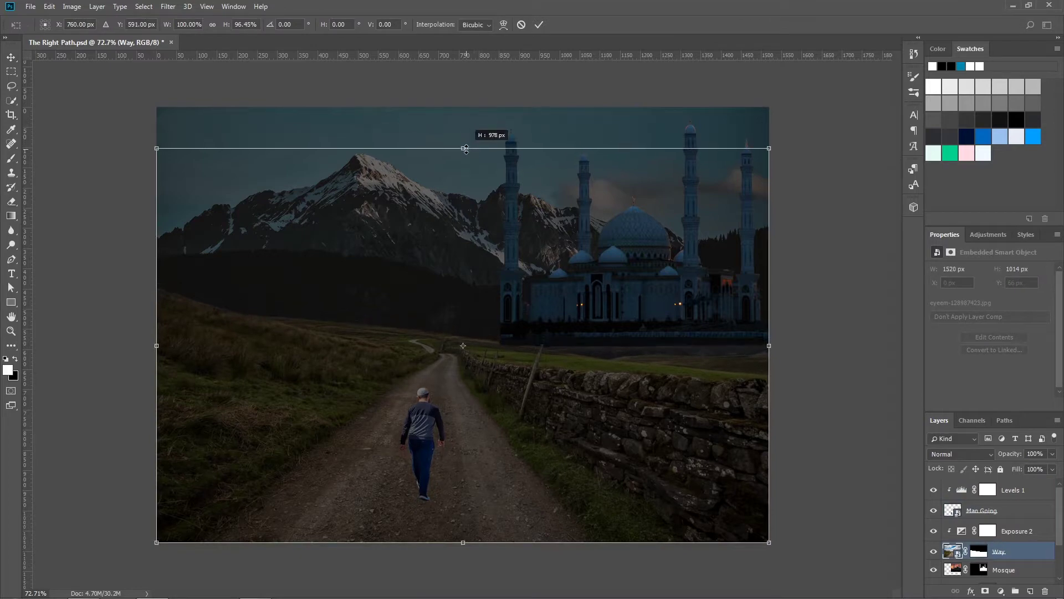
key("Return")
Move the mosque slightly left and down and enlarge it a little.
left_click_drag(659, 401, 652, 414)
key("ctrl+t")
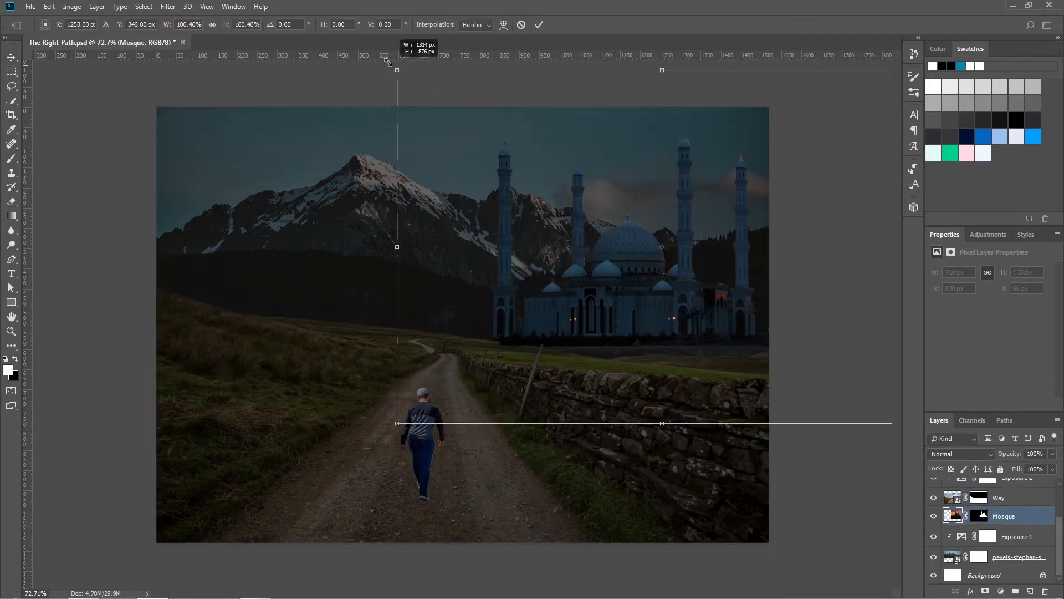
left_click_drag(632, 347, 623, 338)
key("Return")
Switch to the Eraser on the mask with a 1-pixel brush.
scroll(531, 347, "up", 10)
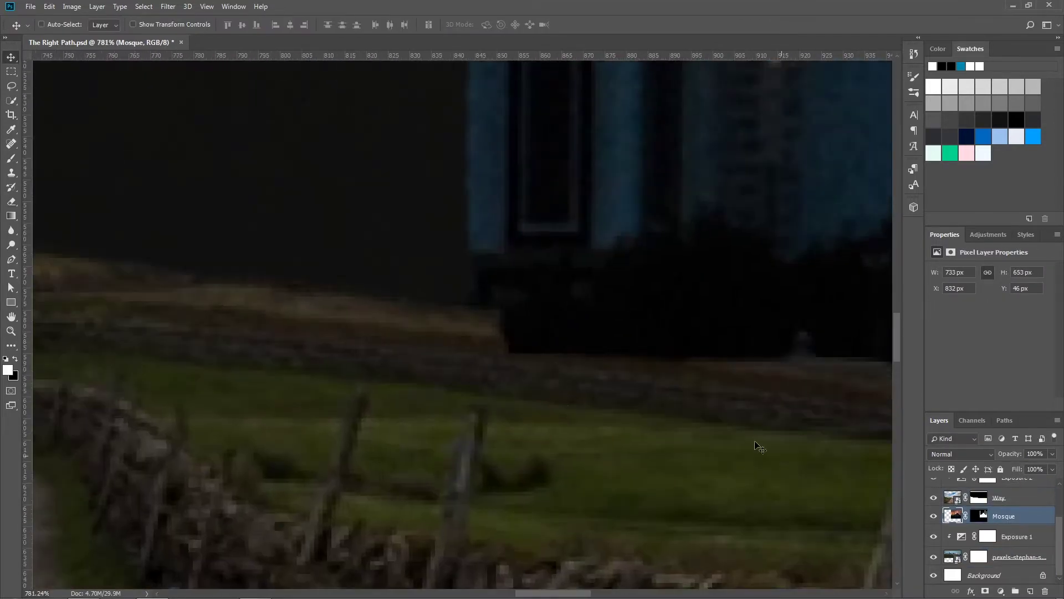
key("alt+bracketright")
key("e")
scroll(865, 477, "up", 2)
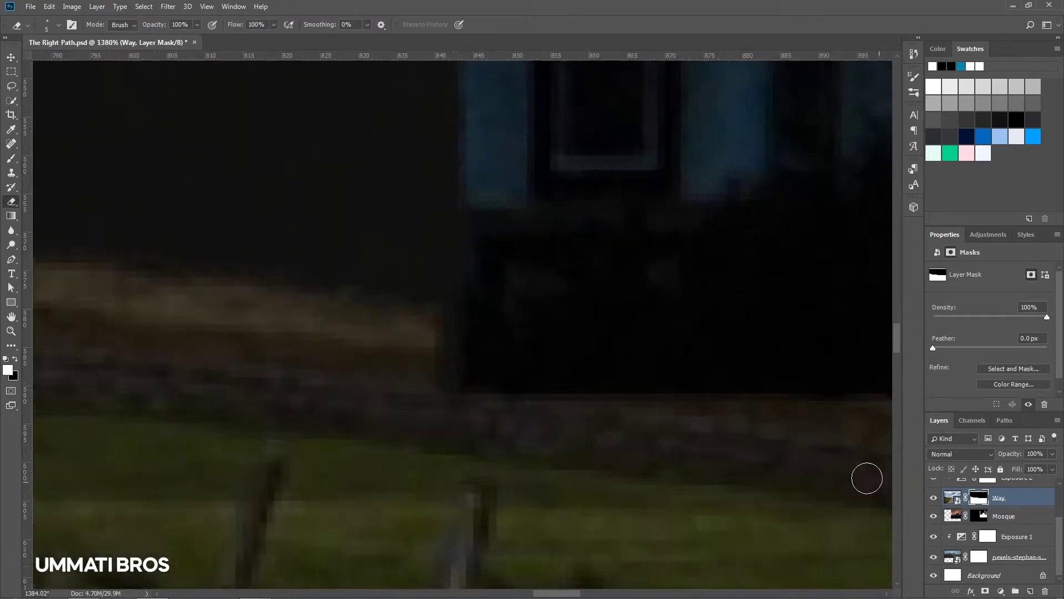
scroll(414, 320, "up", 4)
key("x")
key("bracketleft")
key("bracketleft")
key("bracketleft")
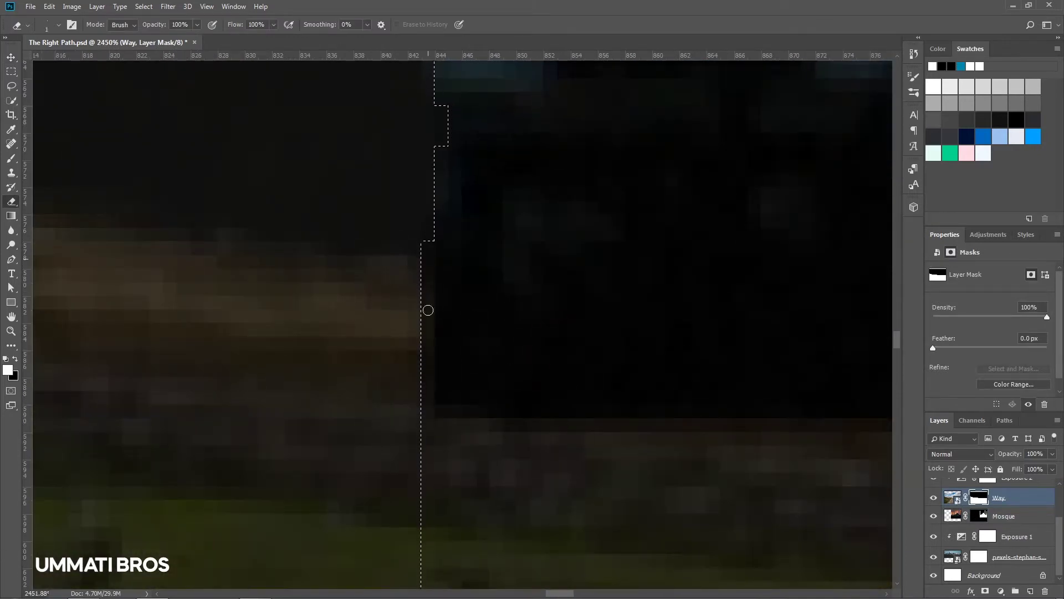
Erase the horizon mask edges, resizing the brush to 4 then 2 pixels.
scroll(435, 388, "down", 6)
scroll(470, 427, "up", 2)
key("bracketright")
key("bracketright")
key("bracketright")
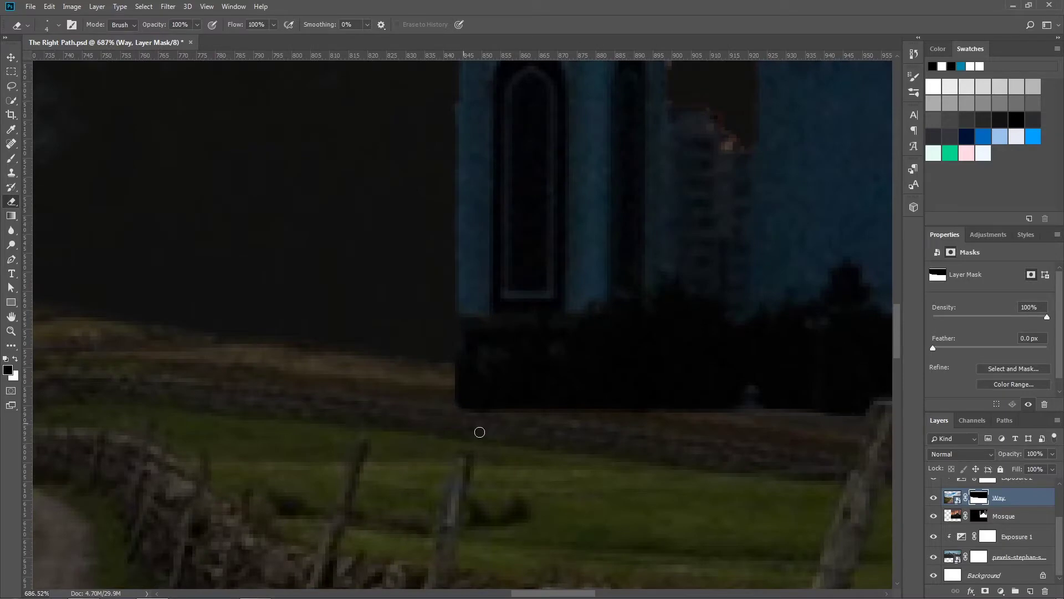
scroll(724, 420, "up", 1)
scroll(637, 409, "right", 2)
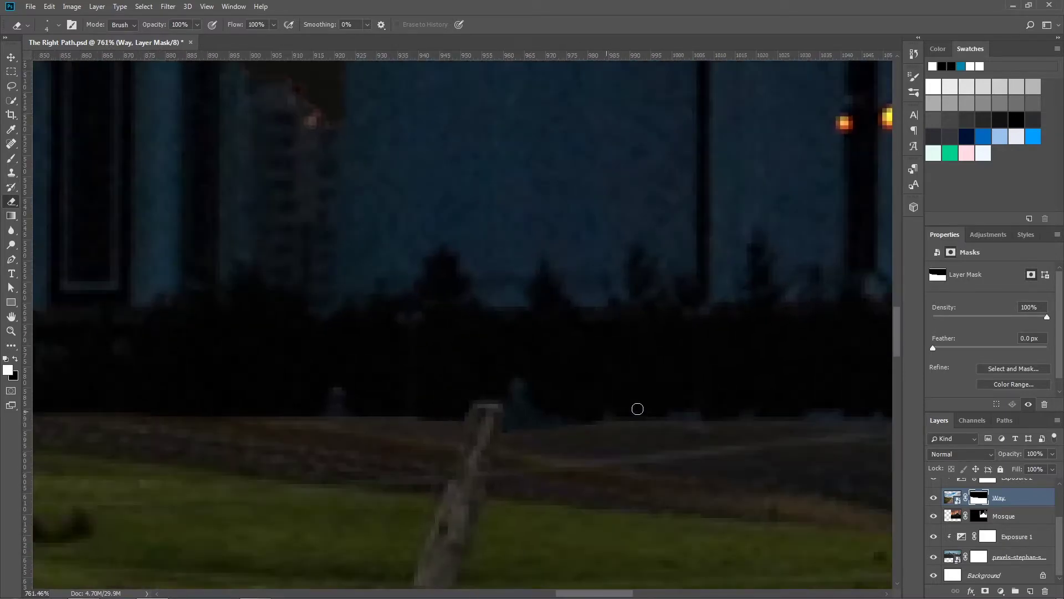
scroll(422, 406, "up", 1)
scroll(454, 355, "up", 3)
key("bracketleft")
key("bracketleft")
key("bracketleft")
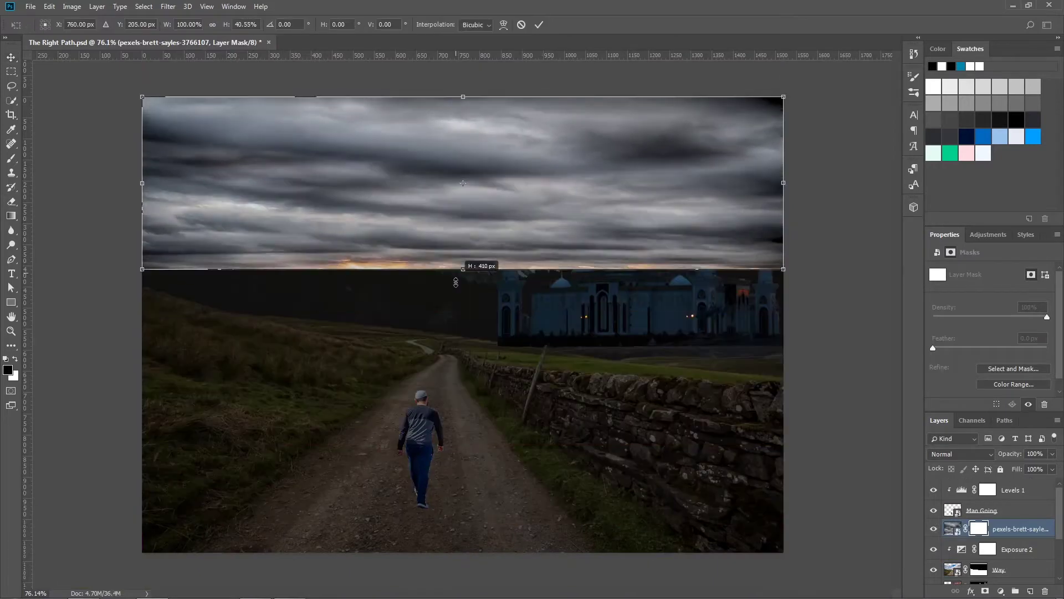
Erase the clouds over the mosque and mountain peak on the cloud mask.
mouse_move(487, 352)
left_mouse_down()
mouse_move(328, 373)
mouse_move(552, 309)
mouse_move(307, 260)
left_mouse_up()
left_click_drag(741, 305, 689, 280)
key("v")
scroll(998, 532, "down", 3)
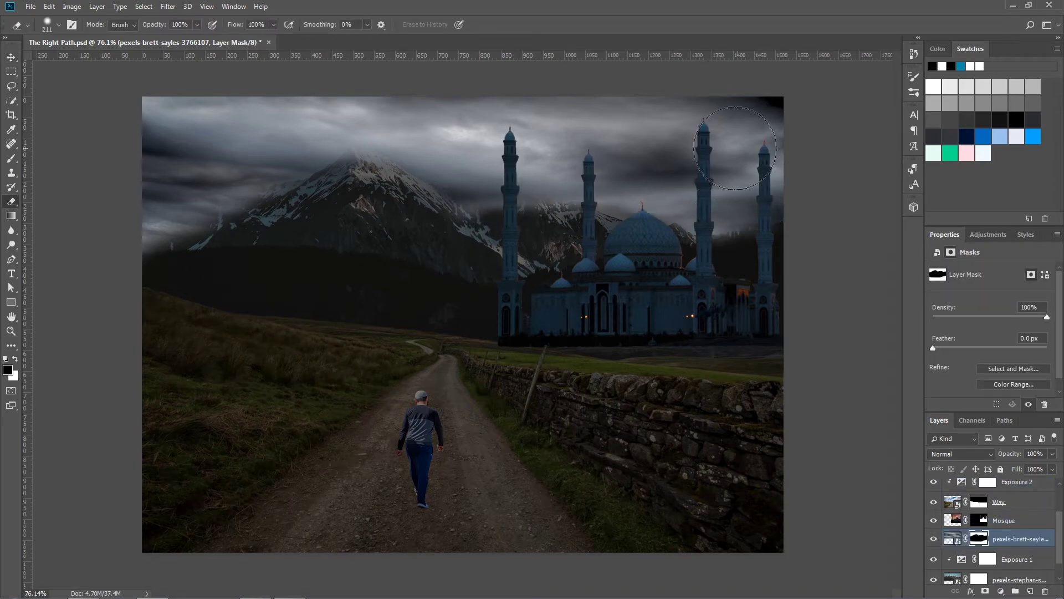
left_click_drag(266, 157, 369, 207)
Lower the erasing strength to 30% and soften the brightest clouds on the left.
left_click(196, 24)
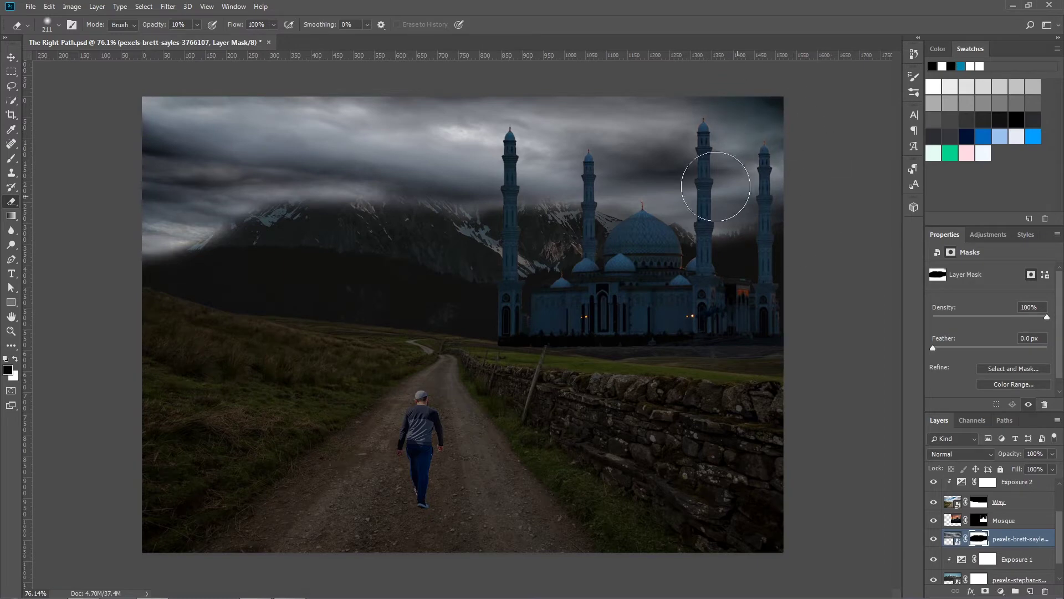
type("30")
key("x")
key("3")
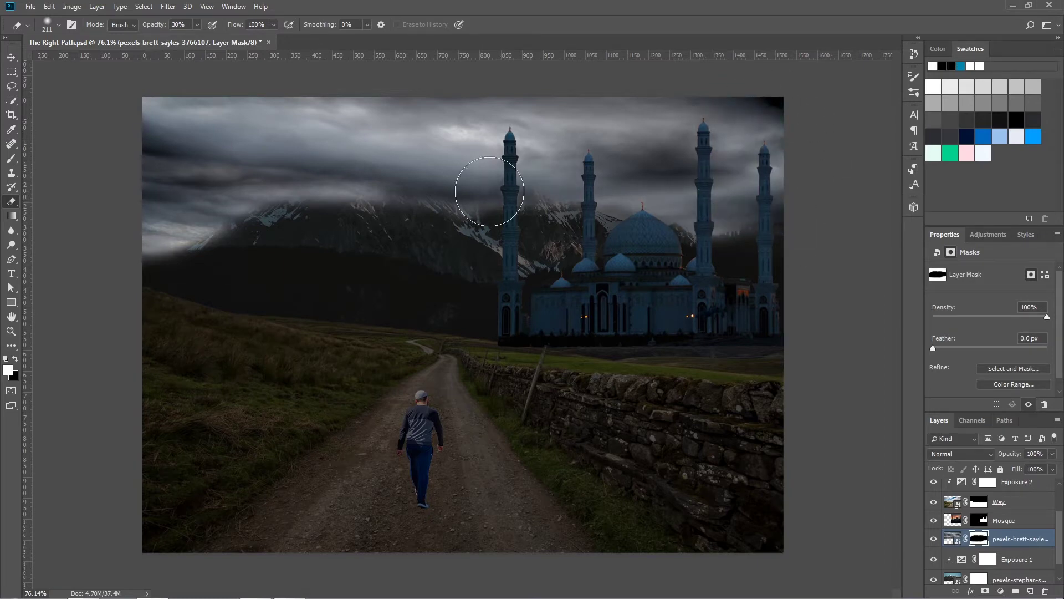
left_click_drag(178, 228, 210, 243)
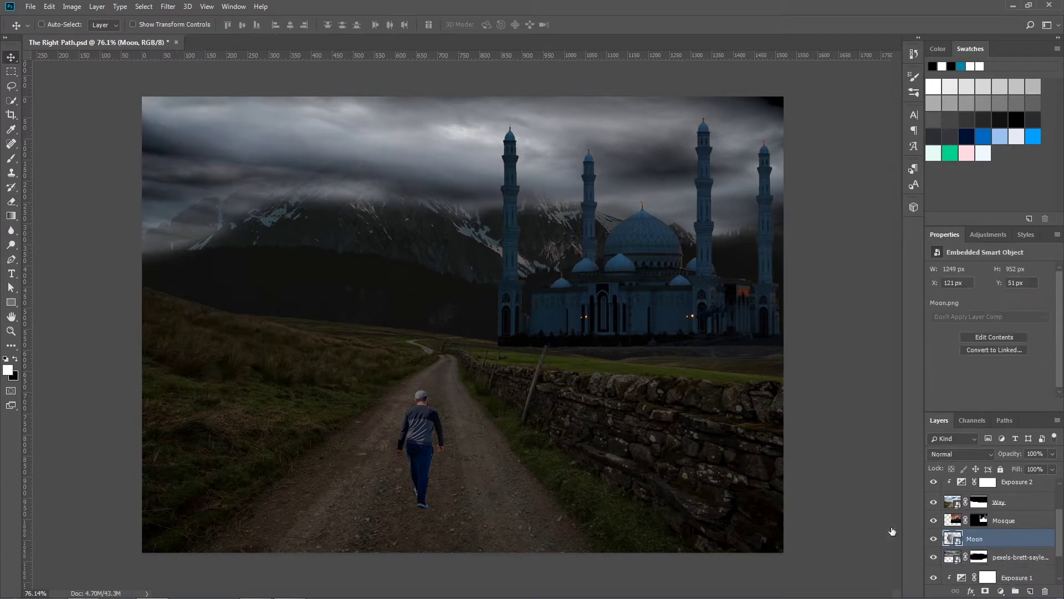
Shrink the moon into the upper-left sky and place a scaled lantern in the man's hand.
left_click_drag(351, 289, 237, 191)
key("Return")
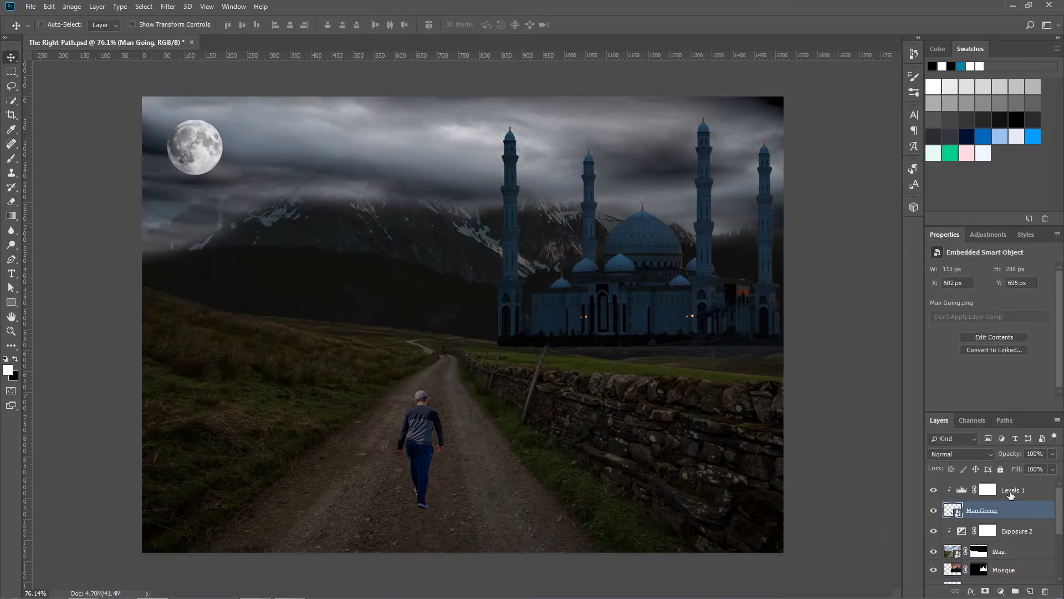
left_click(1011, 486)
left_click_drag(692, 95, 338, 482)
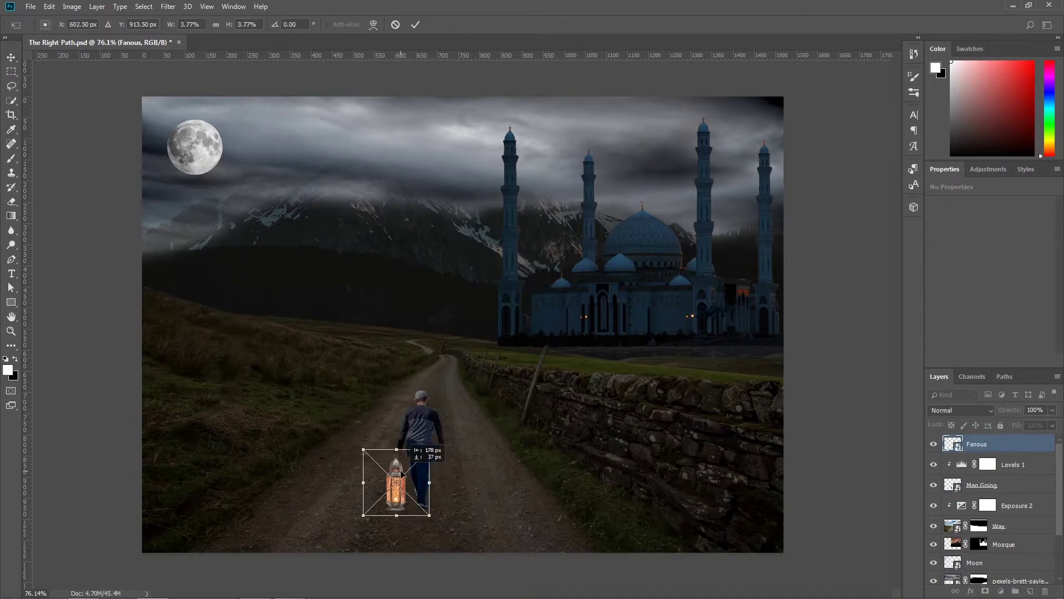
scroll(393, 488, "up", 5)
left_click_drag(467, 331, 488, 366)
key("Return")
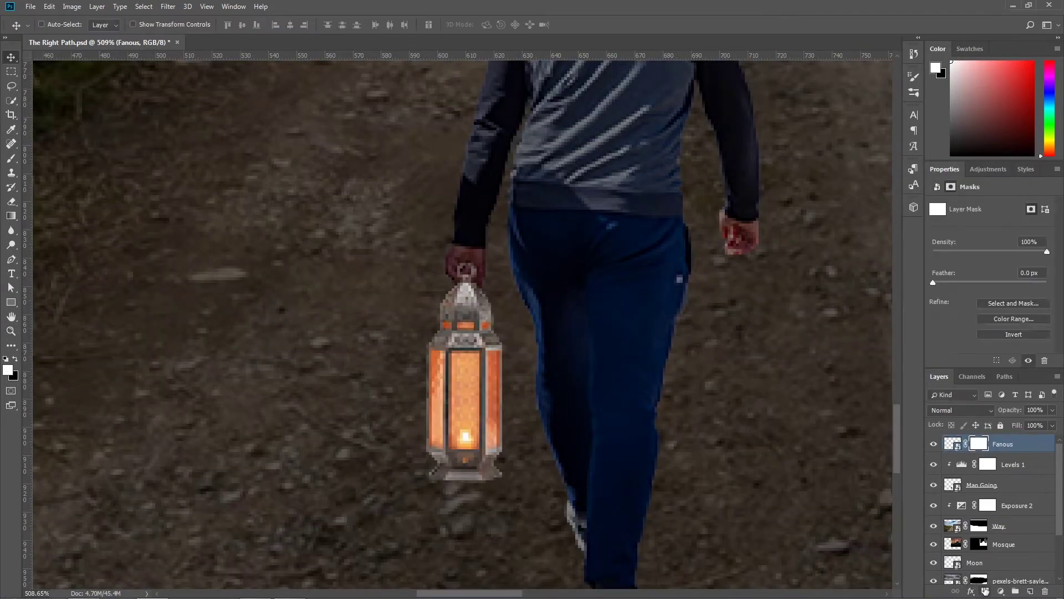
Group the man, lantern and Levels layers and rename the group, typing 'Man'.
scroll(488, 366, "up", 5)
scroll(513, 432, "down", 10)
scroll(512, 432, "down", 5)
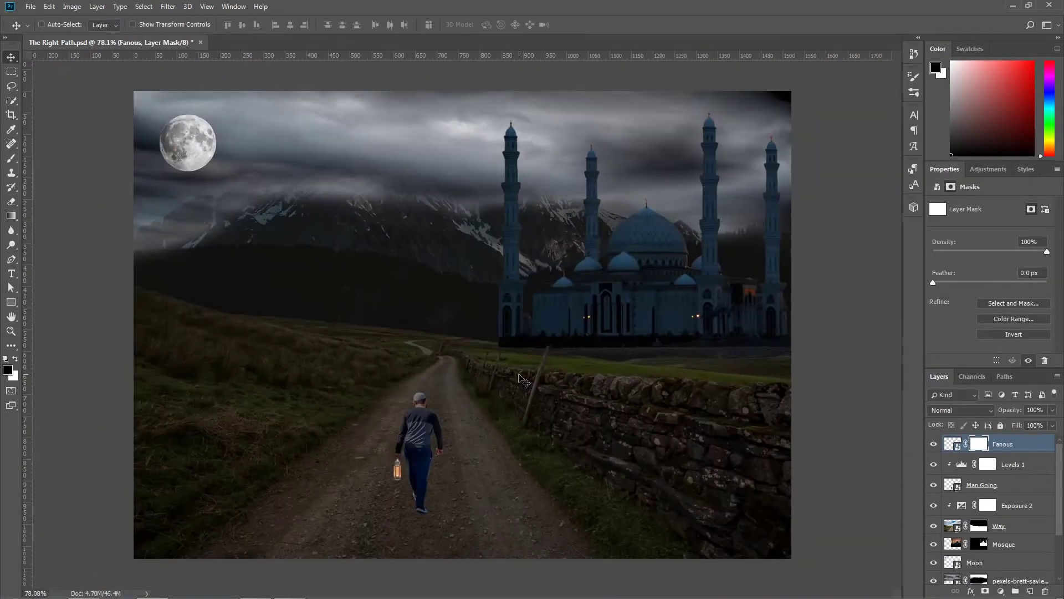
left_click(982, 485, "shift")
key("ctrl+g")
double_click(988, 442)
type("Man")
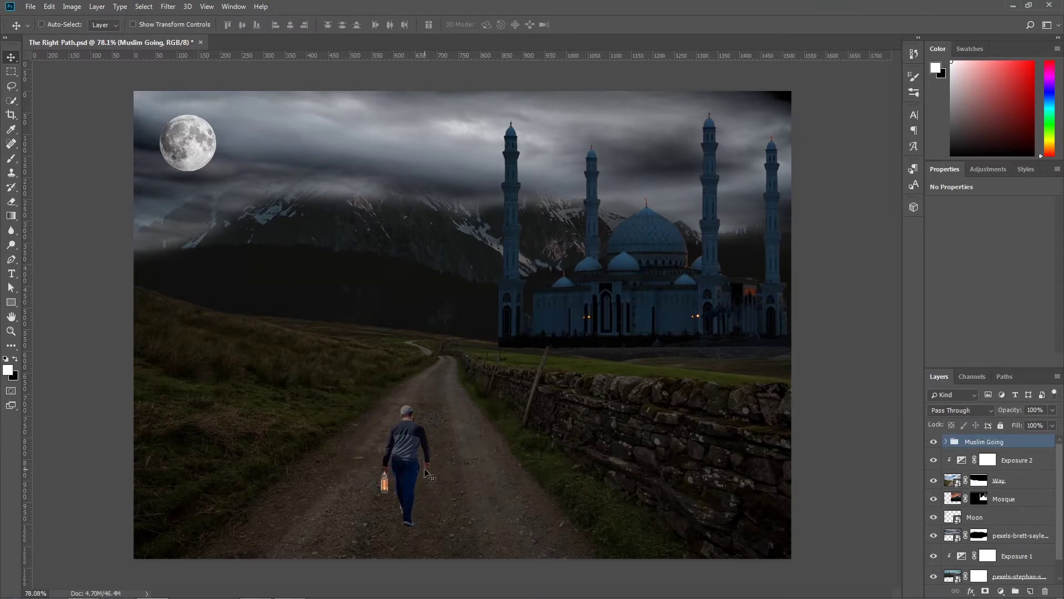
Set the Exposure adjustment to -6.80 and shift the moon's hue slightly.
left_click(975, 556)
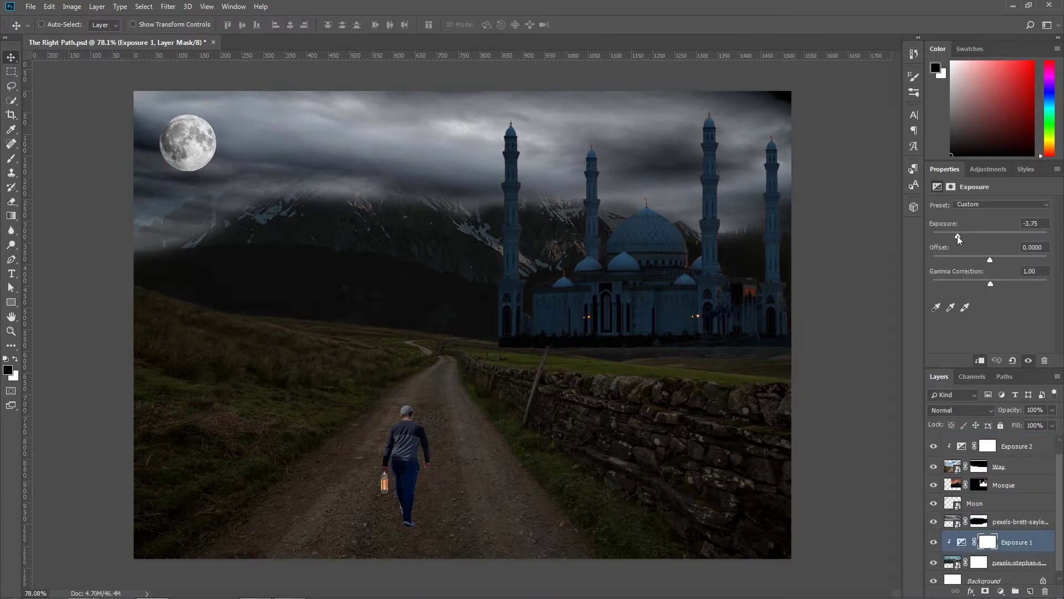
double_click(1030, 224)
type("-6.8")
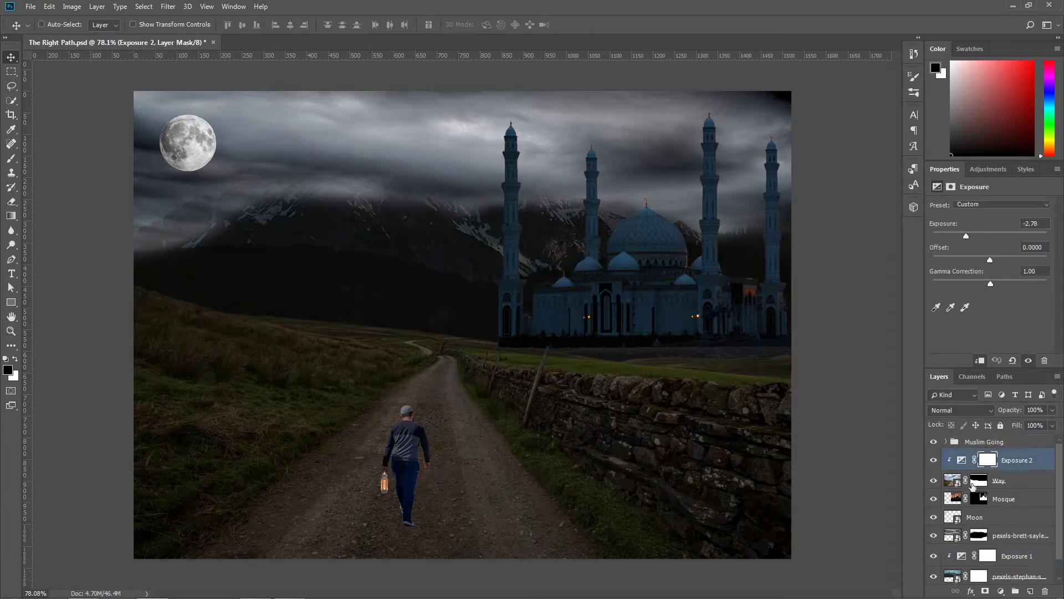
key("Return")
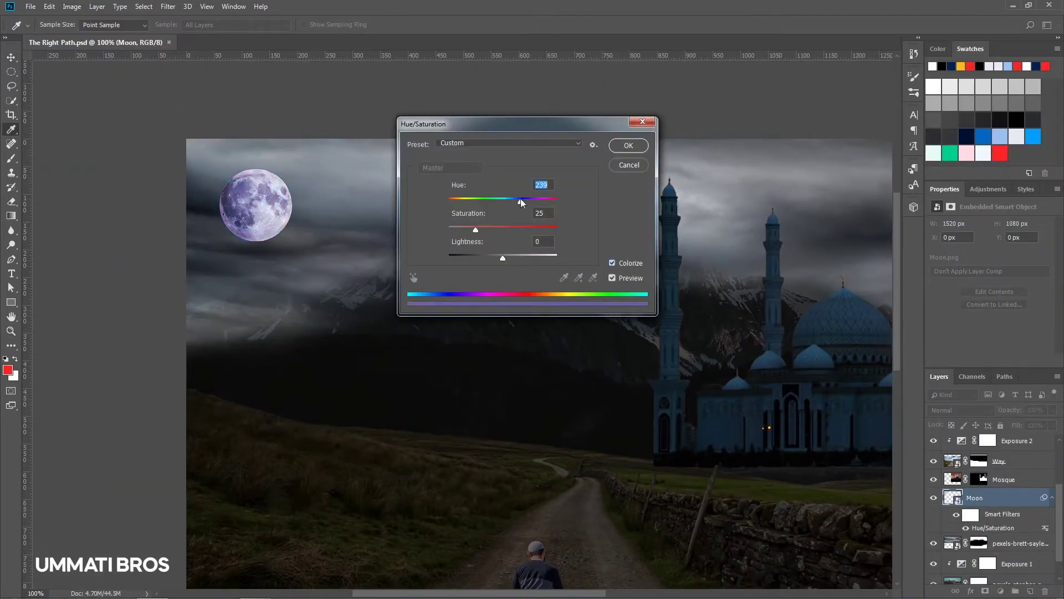
left_click_drag(520, 201, 509, 202)
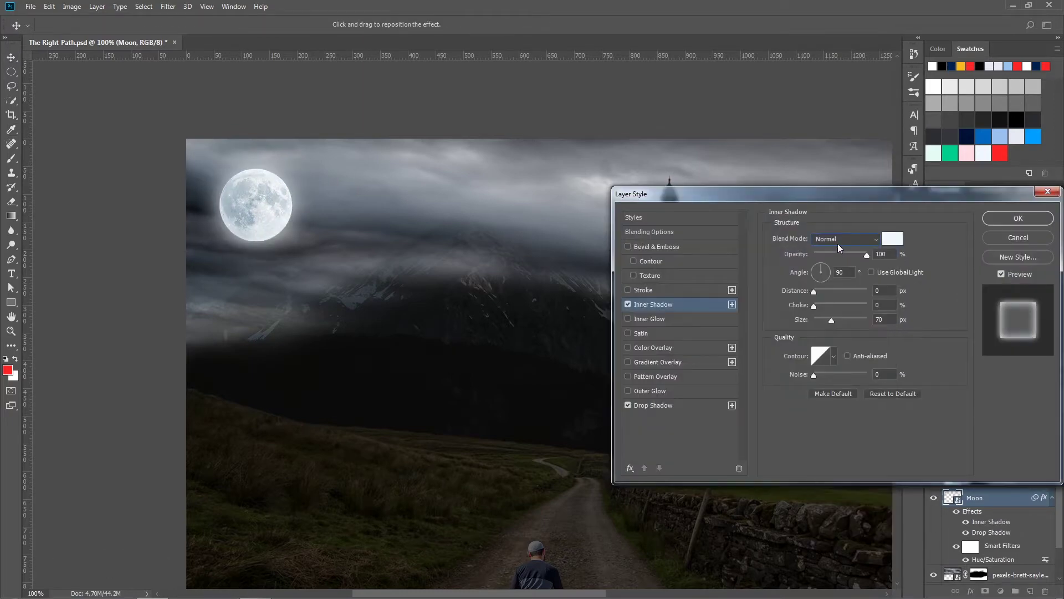
Accept the moon's glow effects and shift Hue/Saturation 1 to hue 197 for a dark blue sky.
left_click(833, 356)
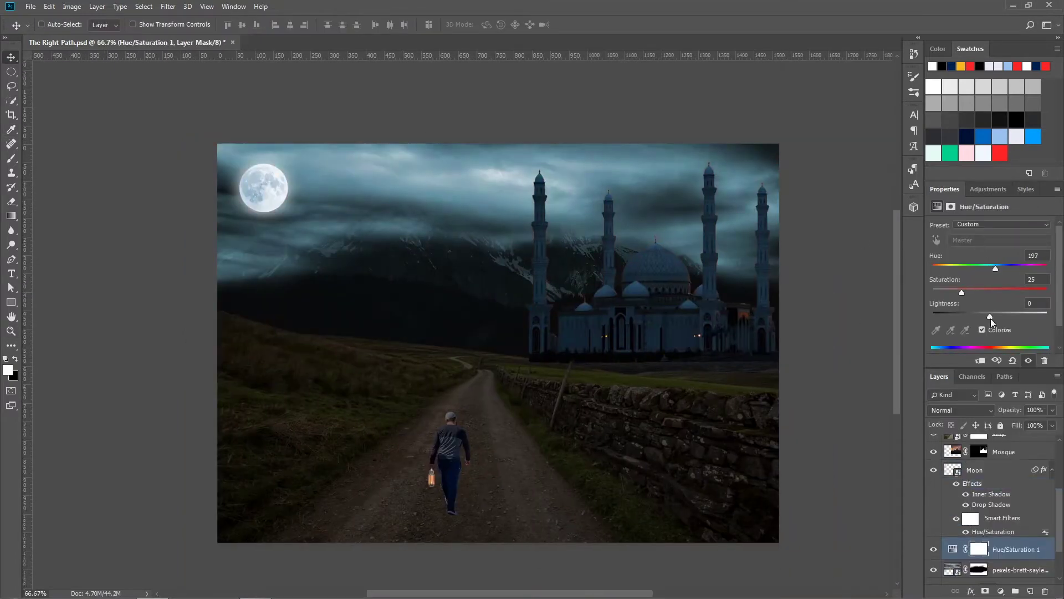
left_click_drag(962, 292, 947, 292)
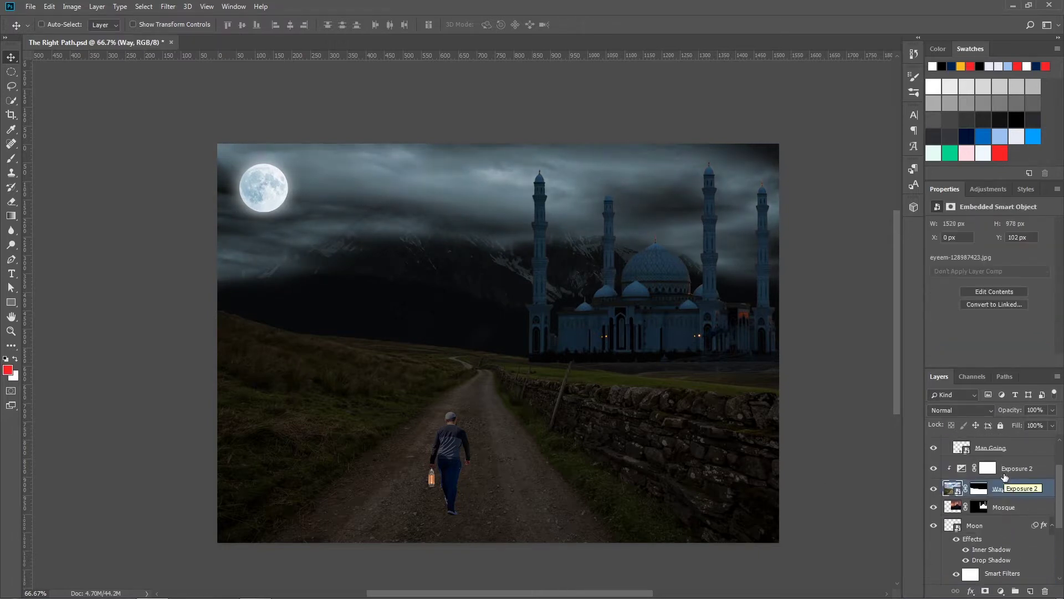
Paint black on the cloud mask to reveal the moon and minarets with a small 10% brush.
key("x")
key("5")
mouse_move(261, 189)
left_mouse_down()
mouse_move(385, 219)
mouse_move(582, 195)
mouse_move(767, 148)
mouse_move(634, 169)
left_mouse_up()
key("1")
scroll(779, 124, "up", 3)
key("bracketleft")
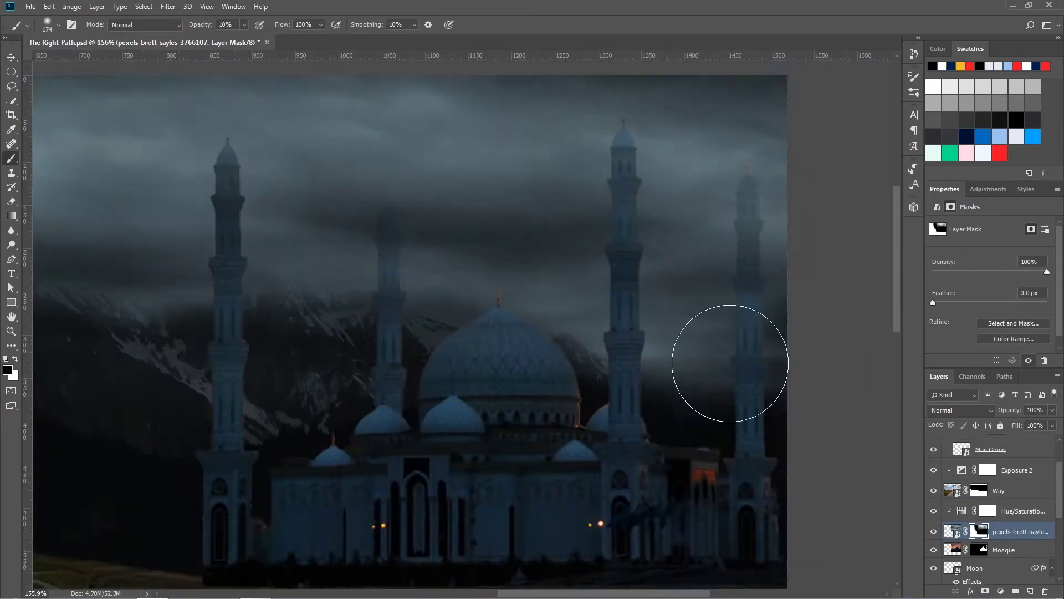
scroll(755, 227, "up", 3)
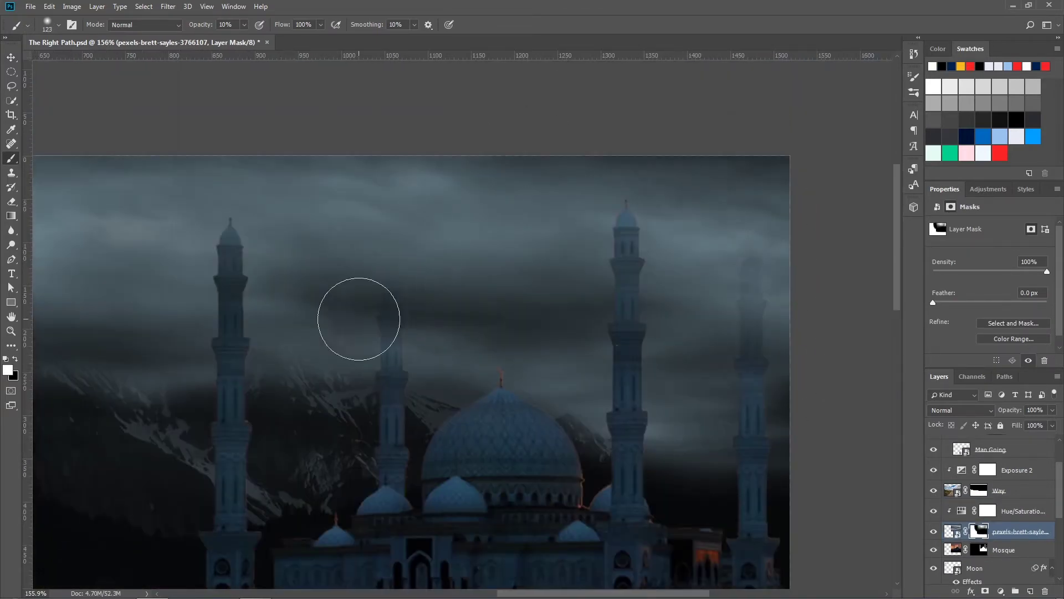
scroll(316, 207, "down", 2)
scroll(294, 274, "down", 2)
scroll(473, 116, "down", 3)
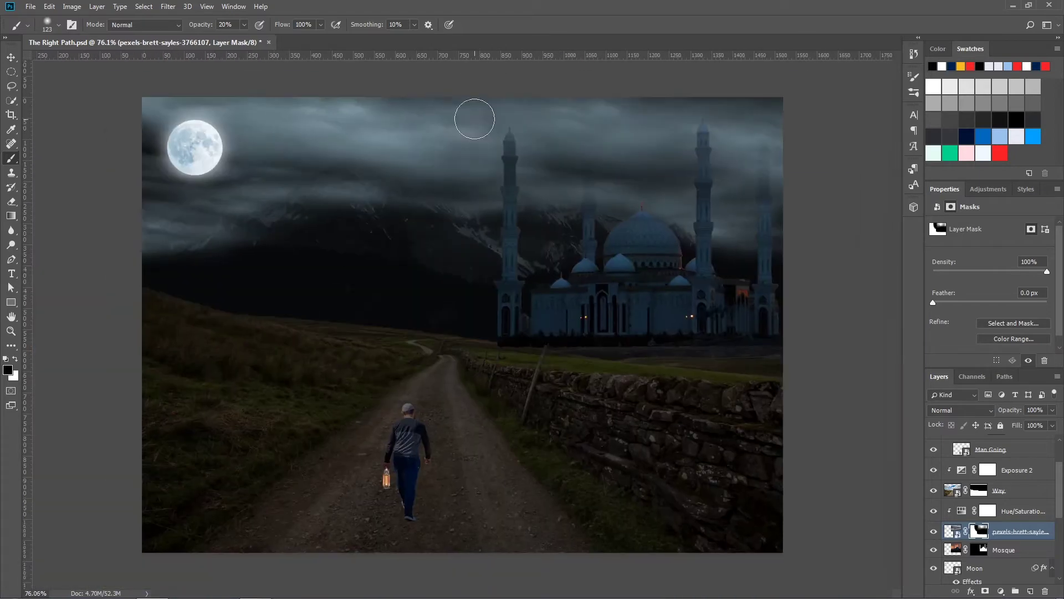
key("1")
key("bracketleft")
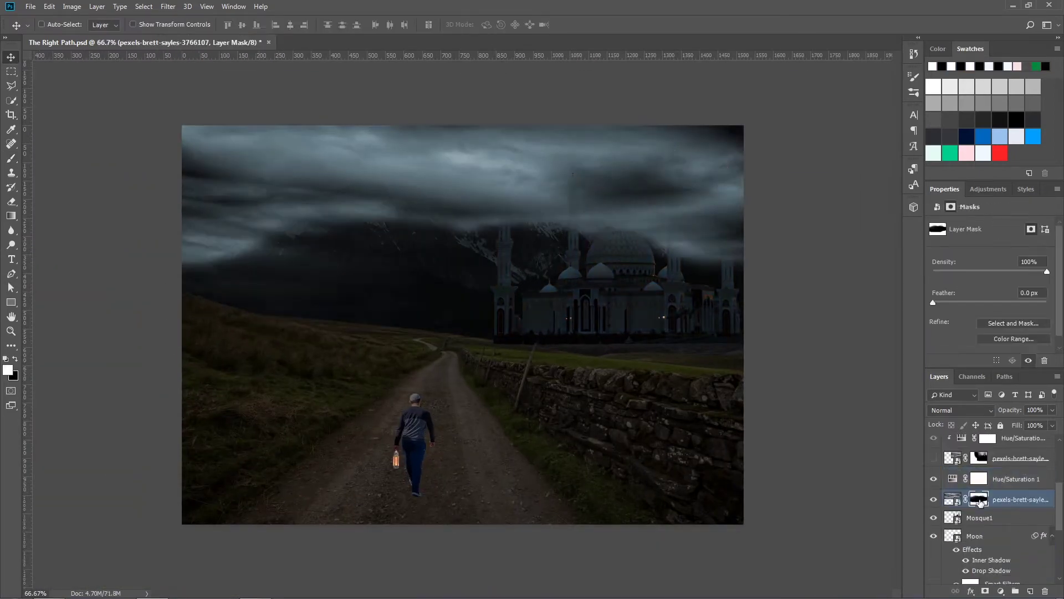
Invert the cloud mask, clip Hue/Saturation to the clouds, and hide clouds along the left horizon.
key("ctrl+i")
left_click(967, 489, "alt")
key("b")
key("x")
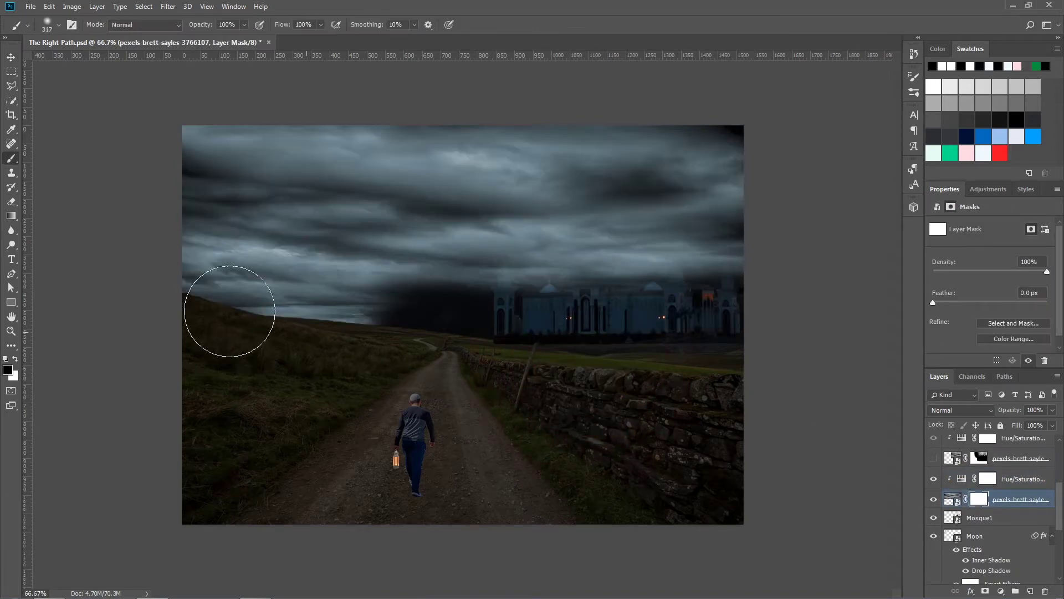
mouse_move(231, 309)
left_mouse_down()
mouse_move(438, 343)
mouse_move(388, 261)
left_mouse_up()
key("ctrl+plus")
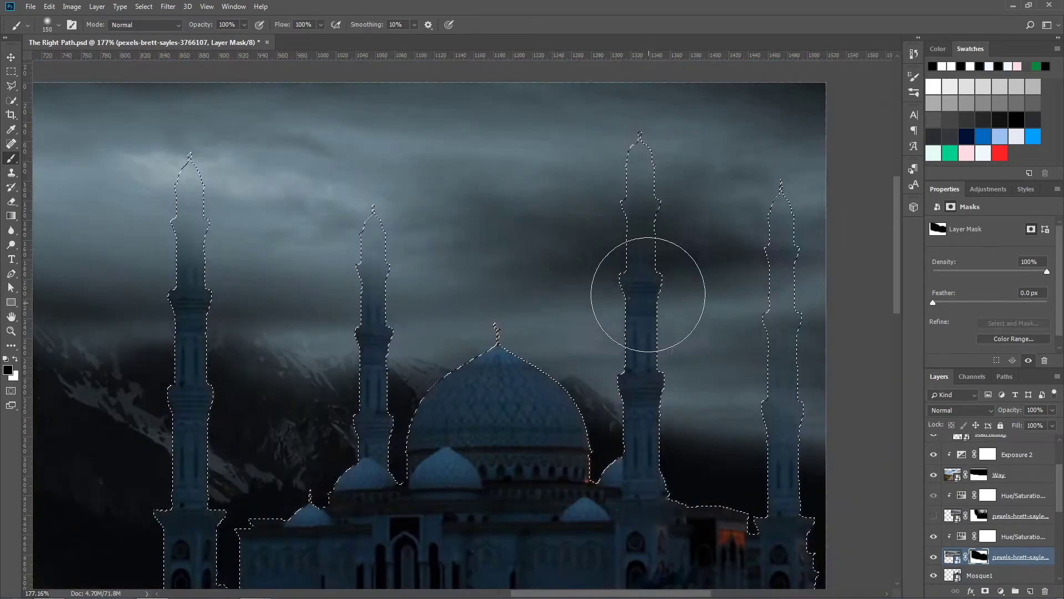
Paint at 20% opacity to reveal the minarets and dome, then zoom out to review.
key("2")
left_click_drag(648, 295, 637, 314)
left_click_drag(188, 177, 171, 290)
left_click_drag(782, 199, 855, 226)
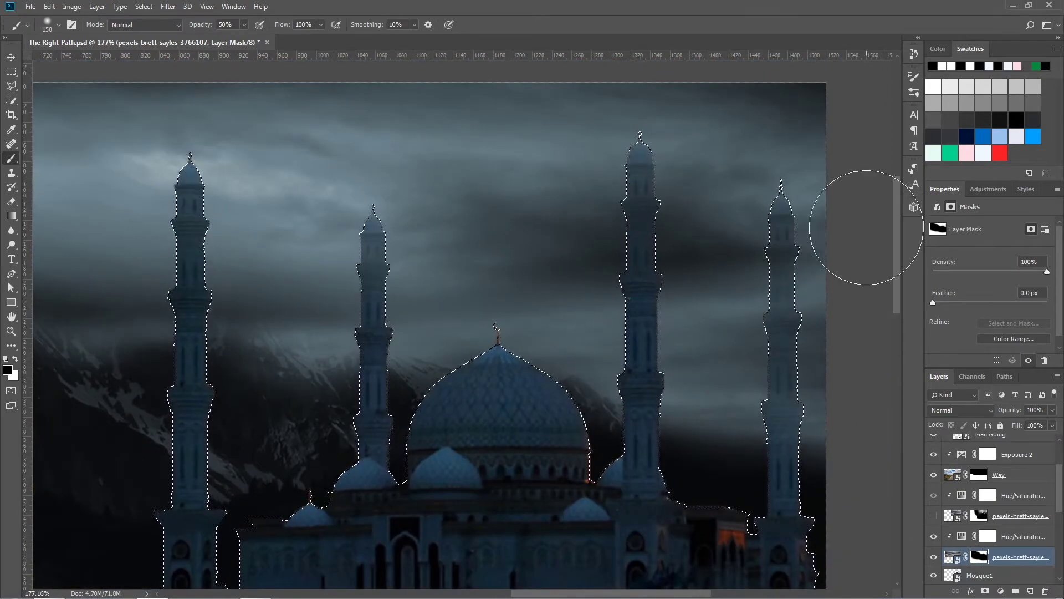
mouse_move(782, 249)
left_mouse_down()
mouse_move(800, 471)
mouse_move(803, 178)
left_mouse_up()
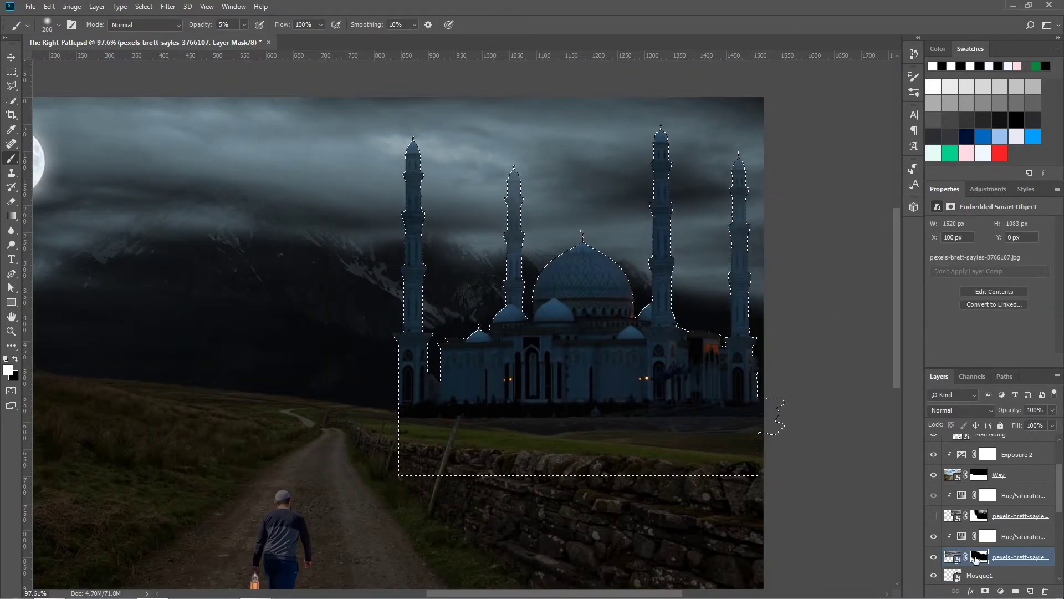
key("ctrl+minus")
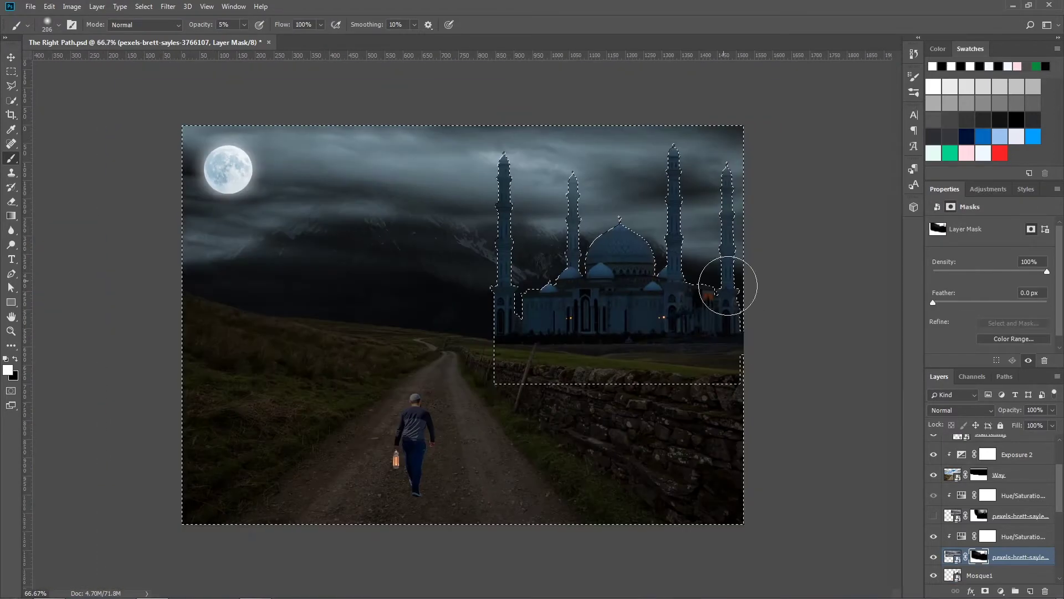
key("ctrl+d")
key("ctrl+shift+d")
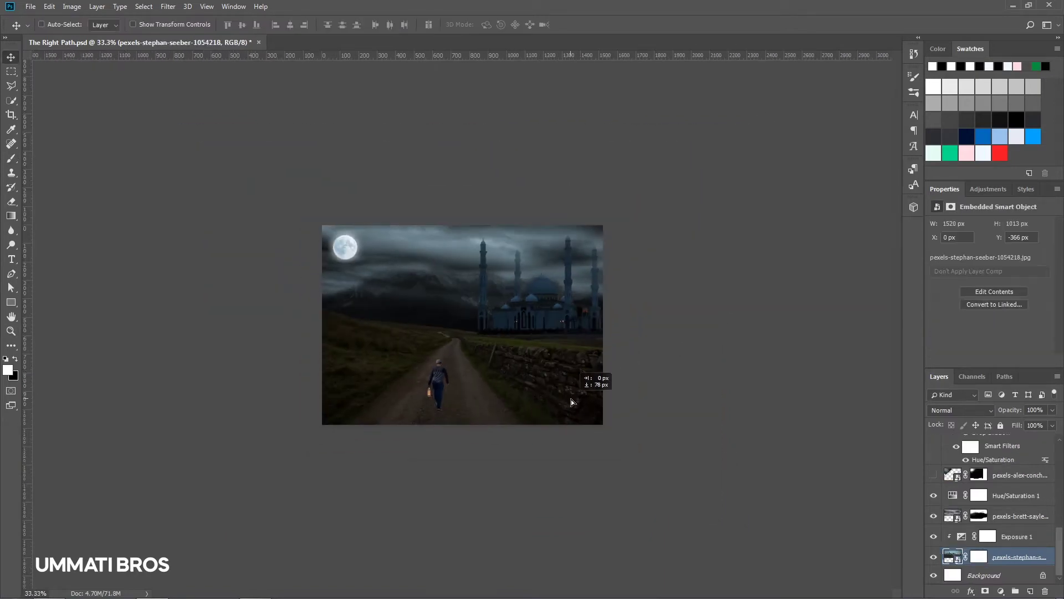
Fit the image to the window and ease the Exposure 1 adjustment to -4.5.
key("ctrl+0")
key("shift+ctrl+a")
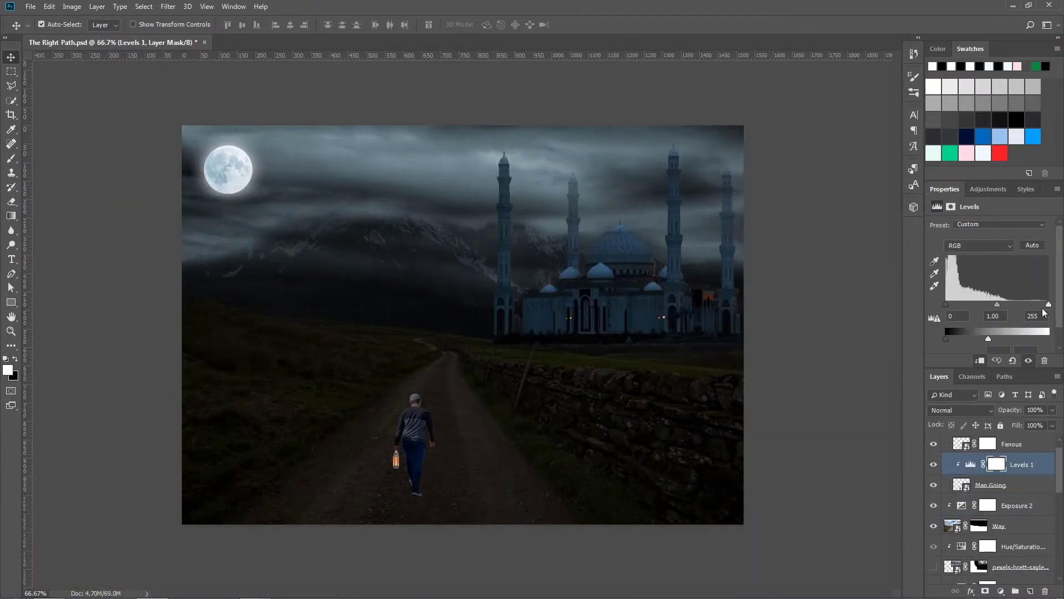
scroll(992, 499, "down", 5)
left_click(1018, 536)
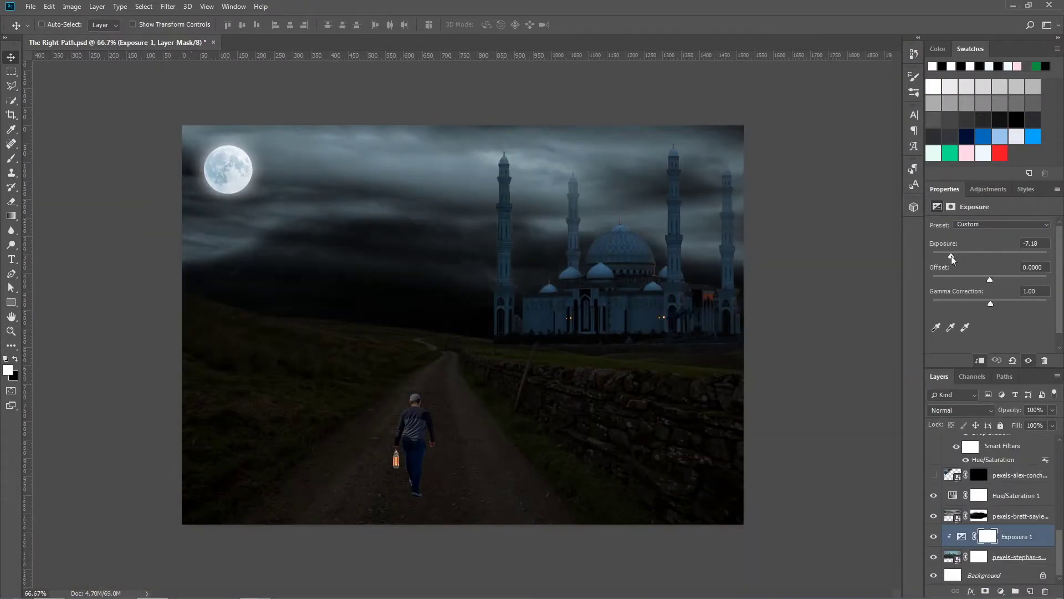
left_click_drag(951, 255, 952, 256)
Ease Exposure 2 to -5.5 and frame the man and lantern for mask painting with the Brush.
scroll(978, 517, "up", 5)
left_click(1017, 519)
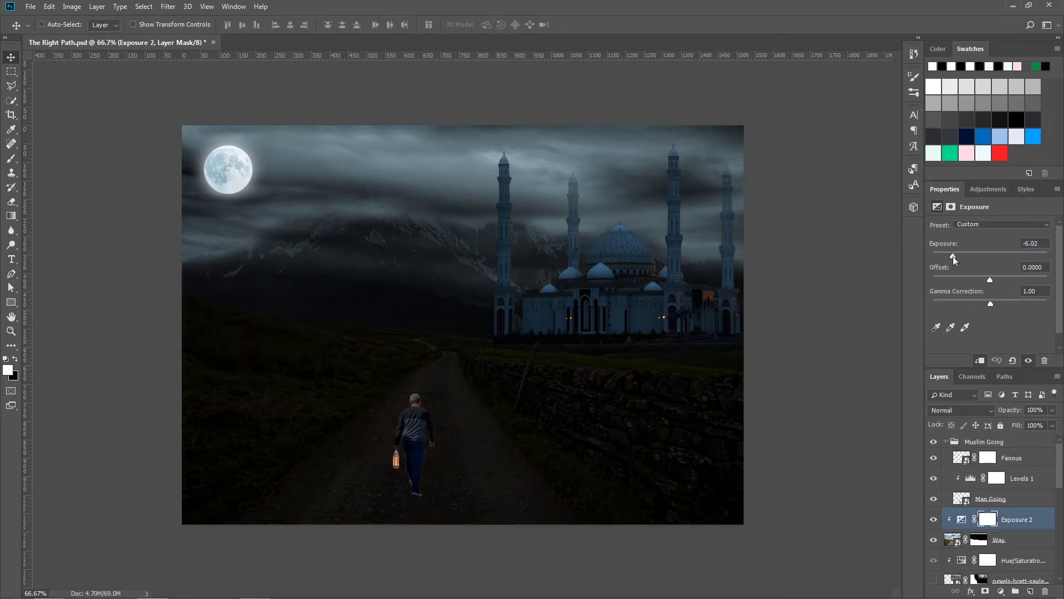
left_click(1040, 244)
scroll(396, 459, "up", 6)
scroll(613, 404, "down", 3)
left_click_drag(613, 404, 391, 371)
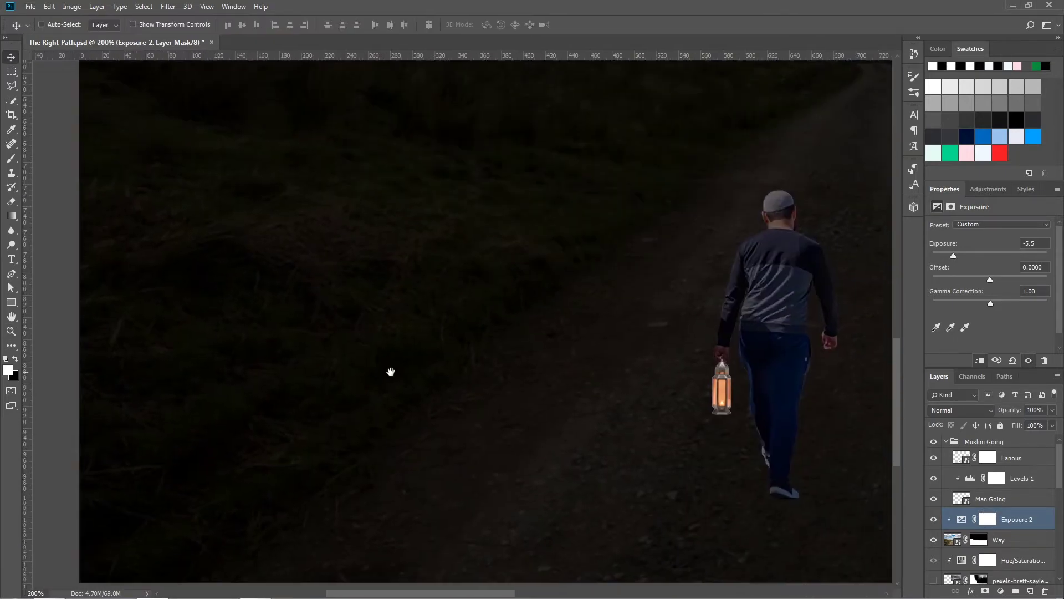
key("b")
scroll(272, 228, "down", 2)
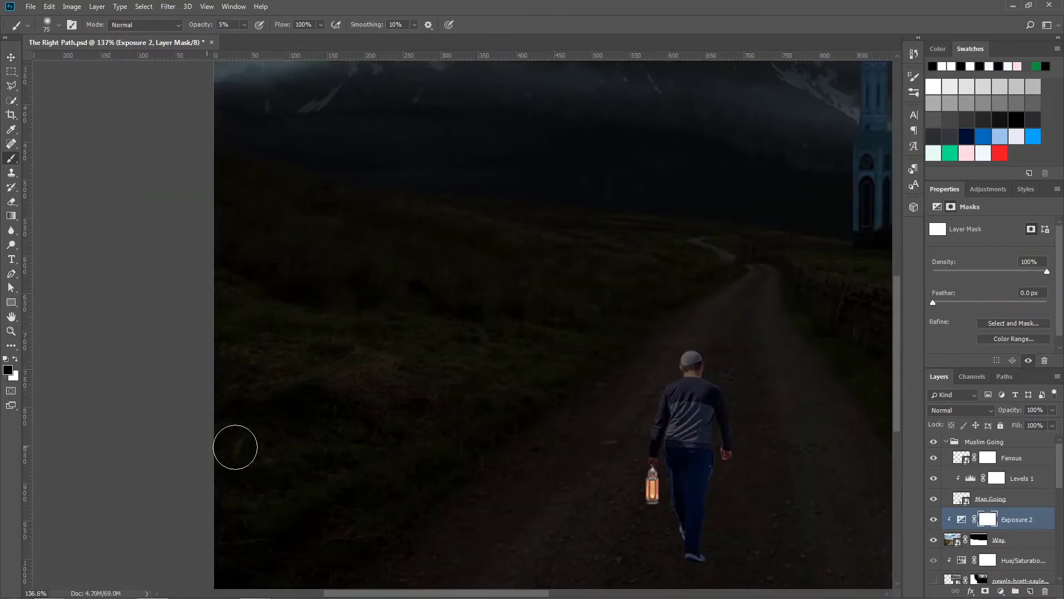
Paint white at 30% opacity with a tiny soft brush to brighten the fence stick.
scroll(295, 461, "down", 2)
scroll(233, 352, "up", 6)
scroll(230, 373, "up", 2)
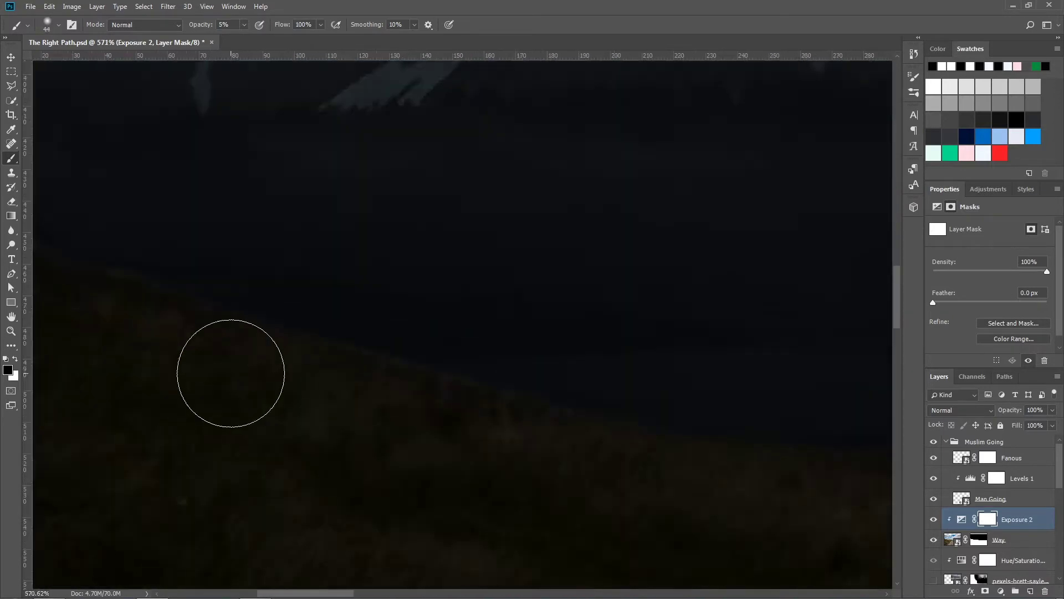
key("x")
left_click_drag(230, 373, 452, 401)
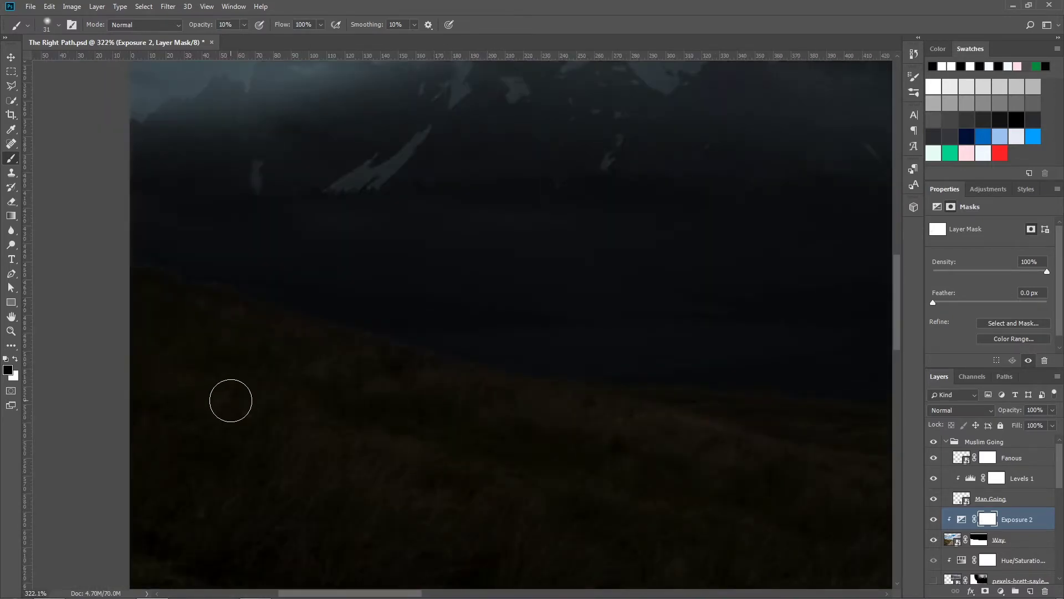
scroll(231, 401, "left", 3)
scroll(462, 440, "down", 3)
scroll(611, 409, "right", 10)
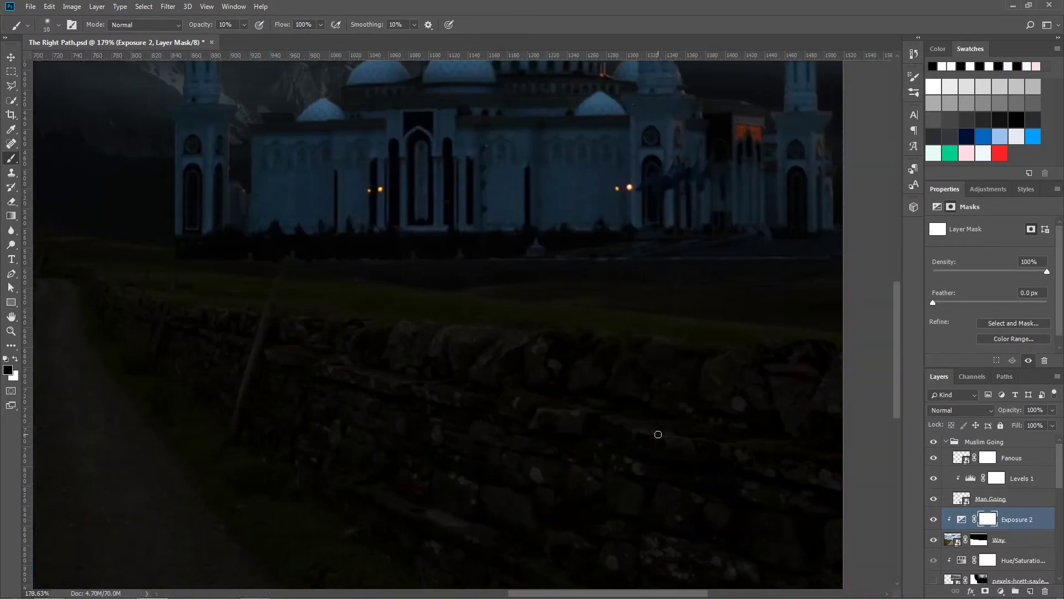
scroll(658, 434, "up", 5)
key("[")
key("[")
key("3")
mouse_move(471, 576)
left_mouse_down()
mouse_move(573, 259)
mouse_move(544, 430)
left_mouse_up()
Lighten the fence posts along the wall with a 1-pixel brush at 10% opacity.
scroll(592, 285, "up", 2)
scroll(625, 404, "up", 2)
key("[")
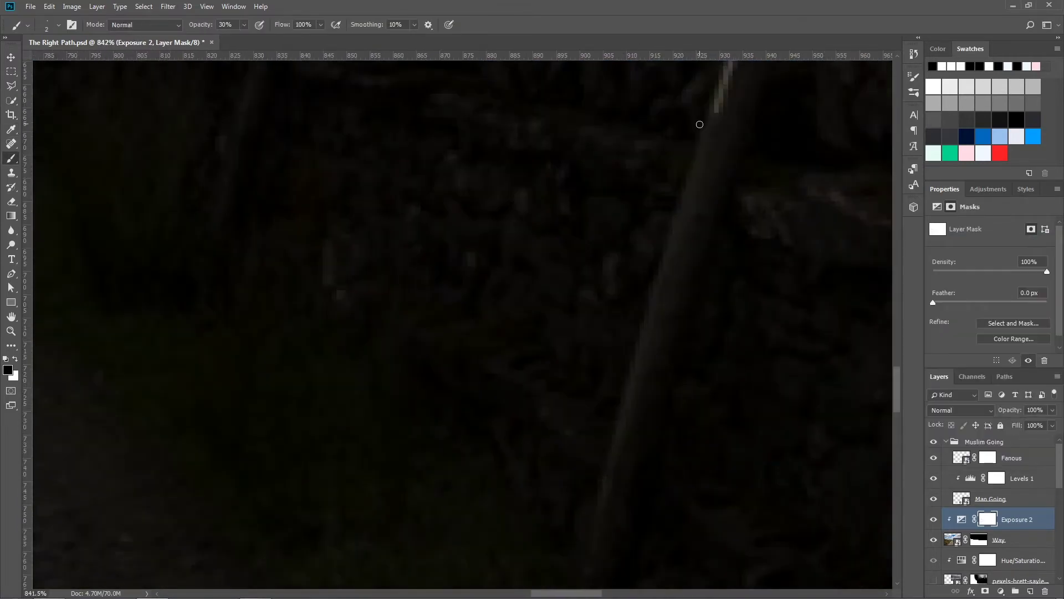
scroll(653, 314, "left", 5)
scroll(592, 435, "left", 3)
scroll(521, 376, "up", 2)
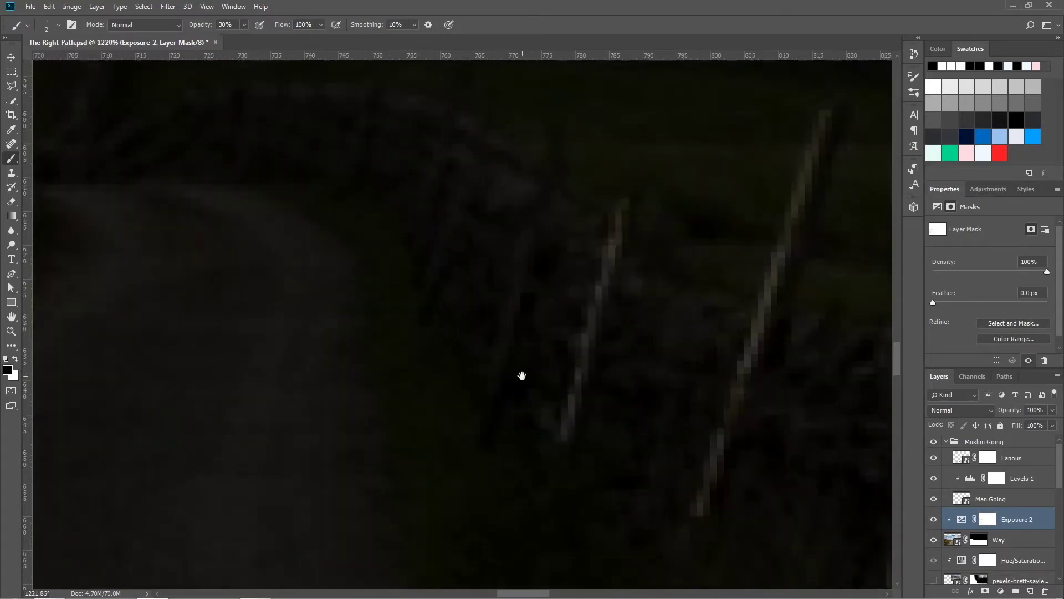
left_click_drag(522, 376, 794, 581)
key("[")
scroll(658, 271, "down", 2)
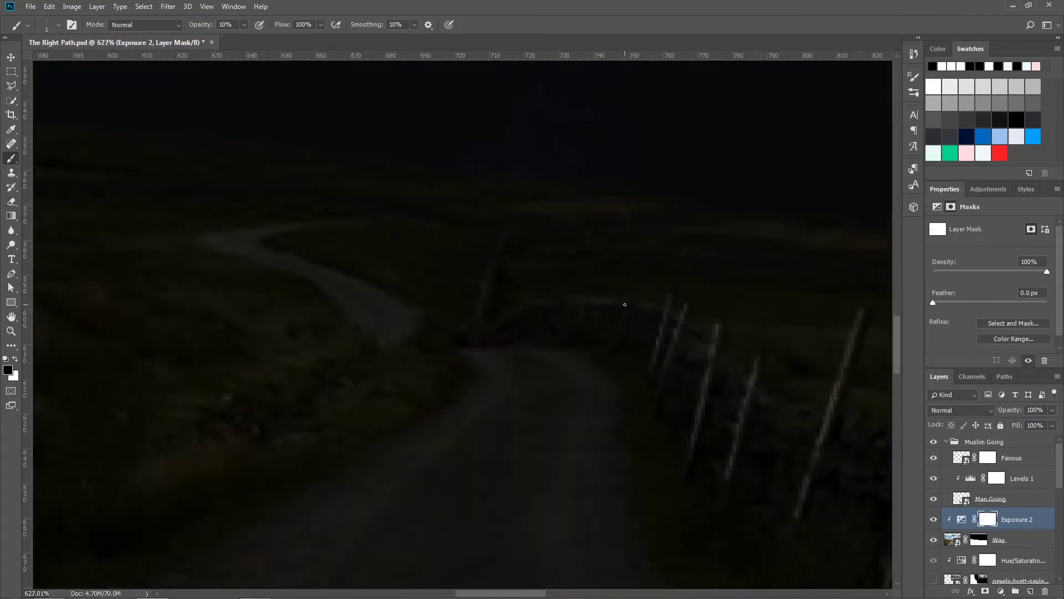
key("1")
key("bracketright")
key("bracketright")
key("bracketright")
scroll(784, 321, "down", 1)
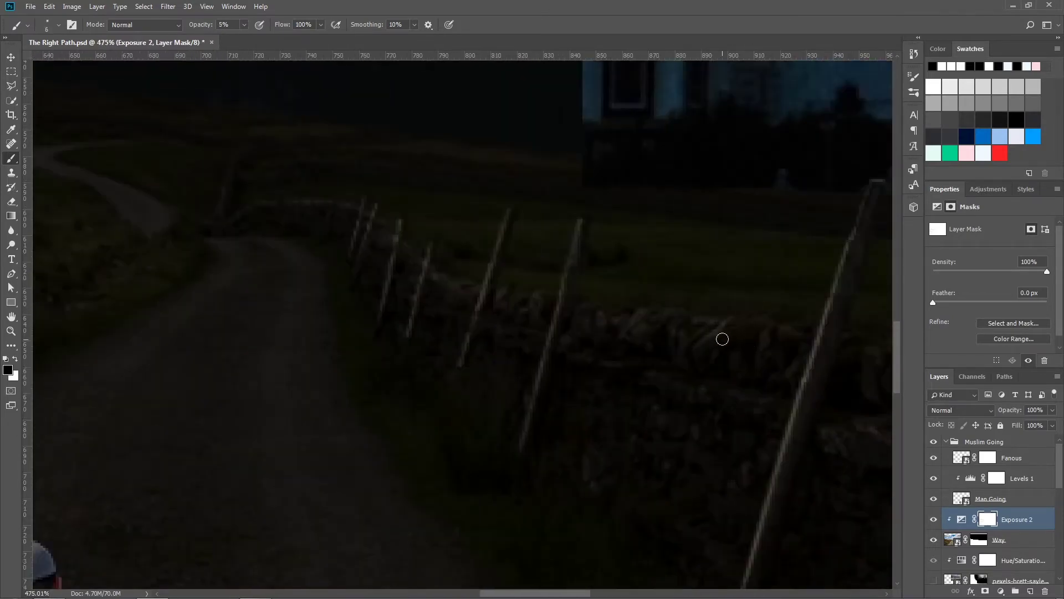
left_click_drag(720, 339, 575, 364)
Blend the wall area subtly with brush opacity lowered to 5%, then 2%.
scroll(599, 386, "left", 5)
scroll(584, 435, "up", 1)
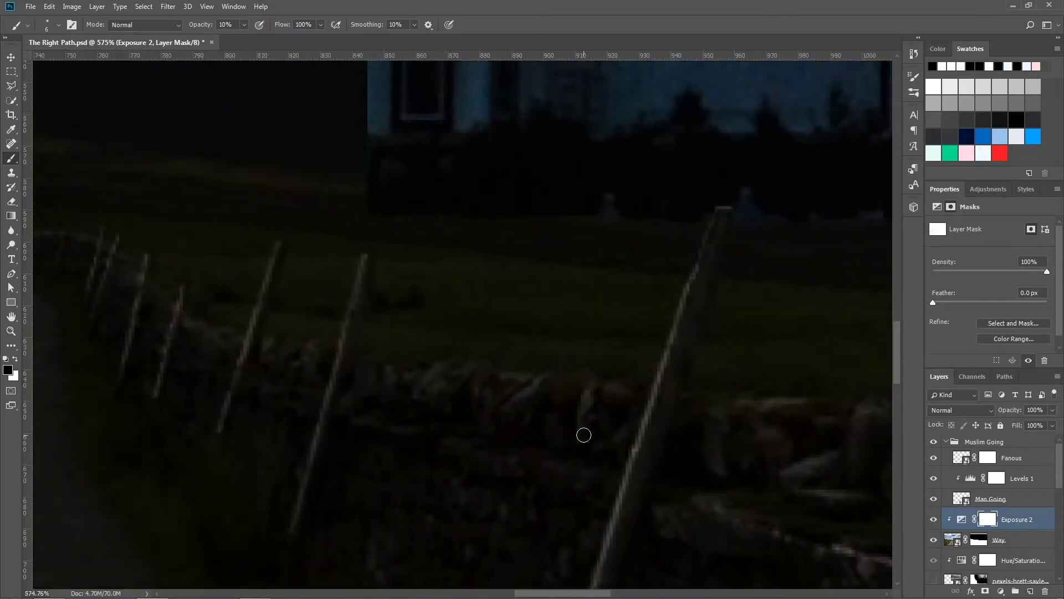
scroll(567, 470, "left", 5)
scroll(499, 240, "down", 1)
key("0")
key("5")
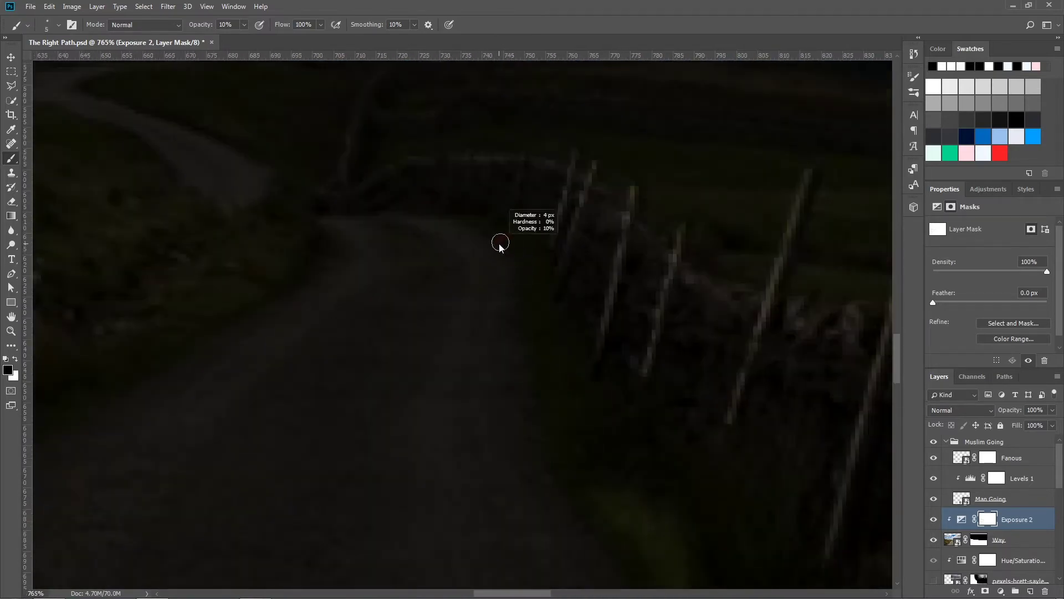
scroll(483, 228, "up", 2)
scroll(647, 448, "up", 2)
scroll(647, 448, "down", 2)
scroll(525, 326, "down", 2)
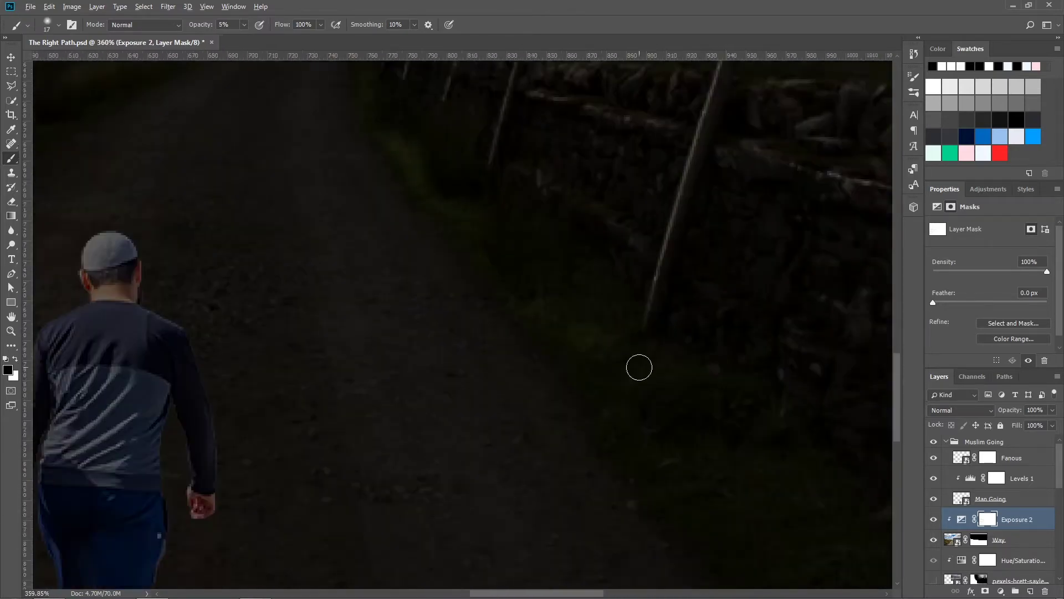
scroll(640, 366, "down", 2)
key("0")
key("2")
scroll(713, 377, "up", 3)
scroll(715, 433, "down", 2)
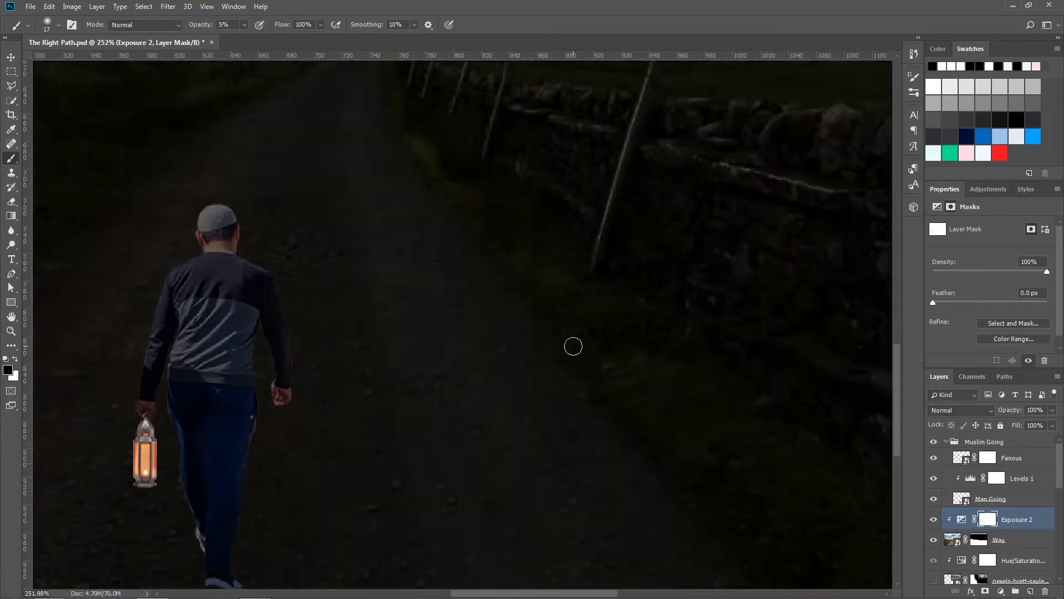
scroll(798, 404, "up", 2)
Paint fine stone-wall detail at 20% opacity with the smallest brush size.
key("2")
key("bracketleft")
key("bracketleft")
key("bracketleft")
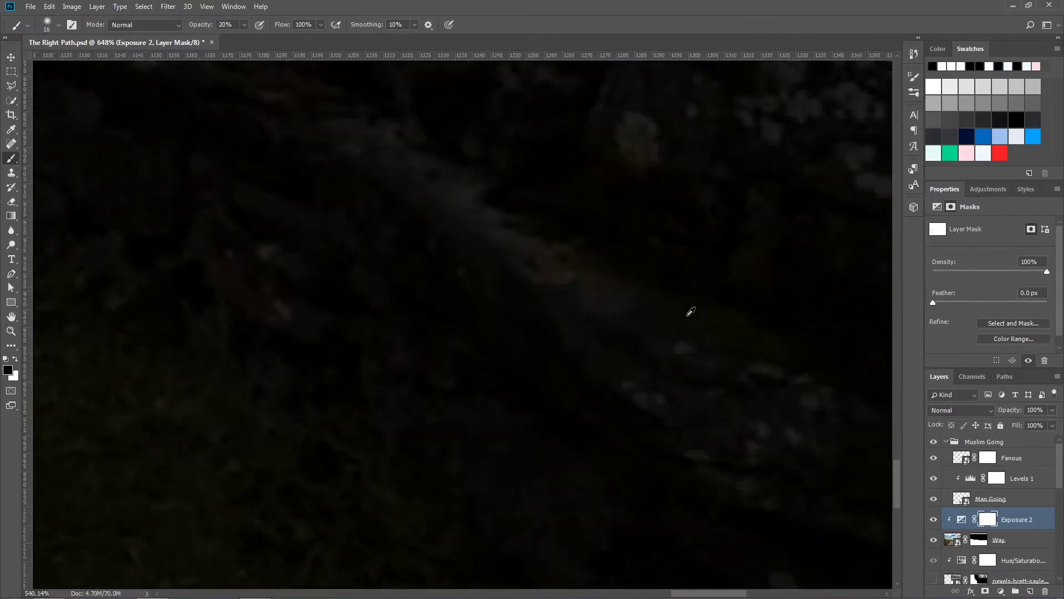
scroll(689, 309, "down", 3)
scroll(544, 421, "up", 3)
scroll(703, 351, "down", 1)
scroll(435, 323, "down", 1)
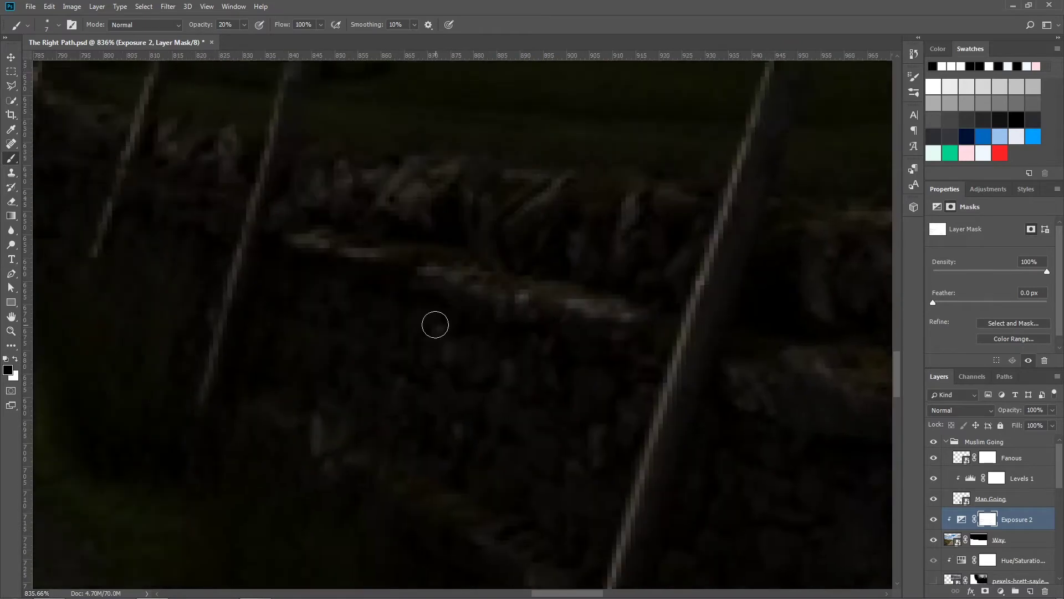
scroll(444, 319, "down", 1)
scroll(432, 303, "up", 3)
scroll(715, 421, "up", 2)
key("bracketleft")
key("bracketleft")
key("bracketleft")
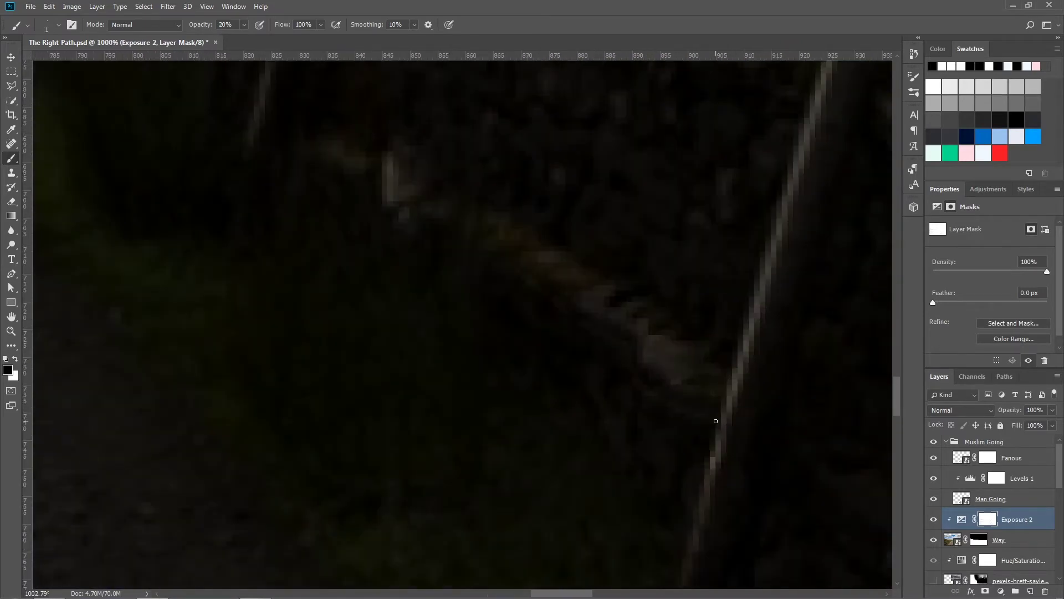
scroll(706, 411, "down", 3)
scroll(598, 333, "up", 2)
scroll(618, 361, "down", 1)
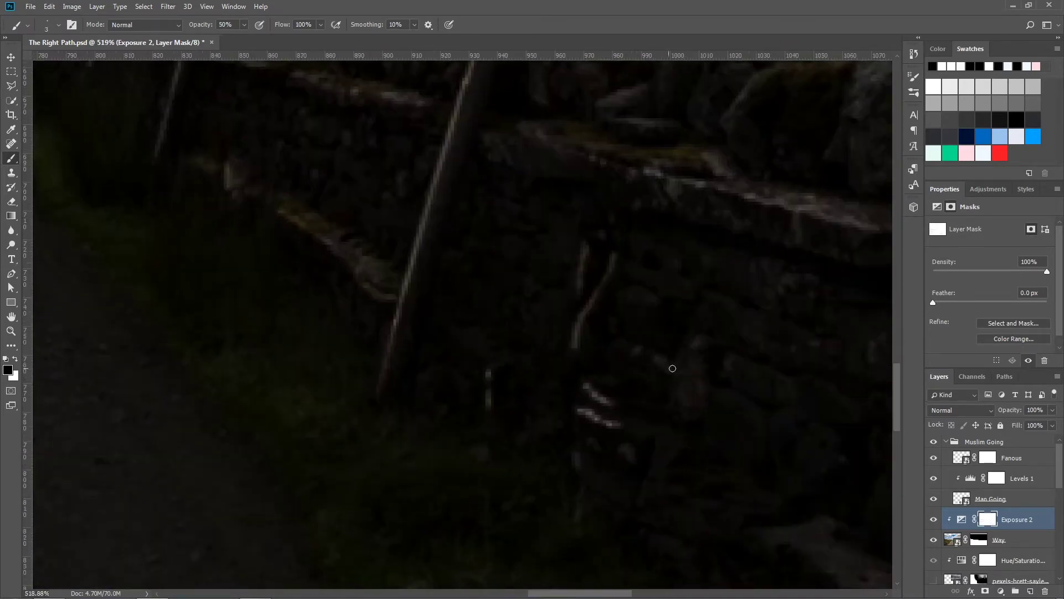
Refine the mask edges along the wall at 20% opacity, adjusting brush size as needed.
key("2")
key("bracketright")
key("bracketright")
key("bracketright")
scroll(720, 416, "up", 1)
scroll(663, 261, "up", 1)
scroll(743, 244, "down", 1)
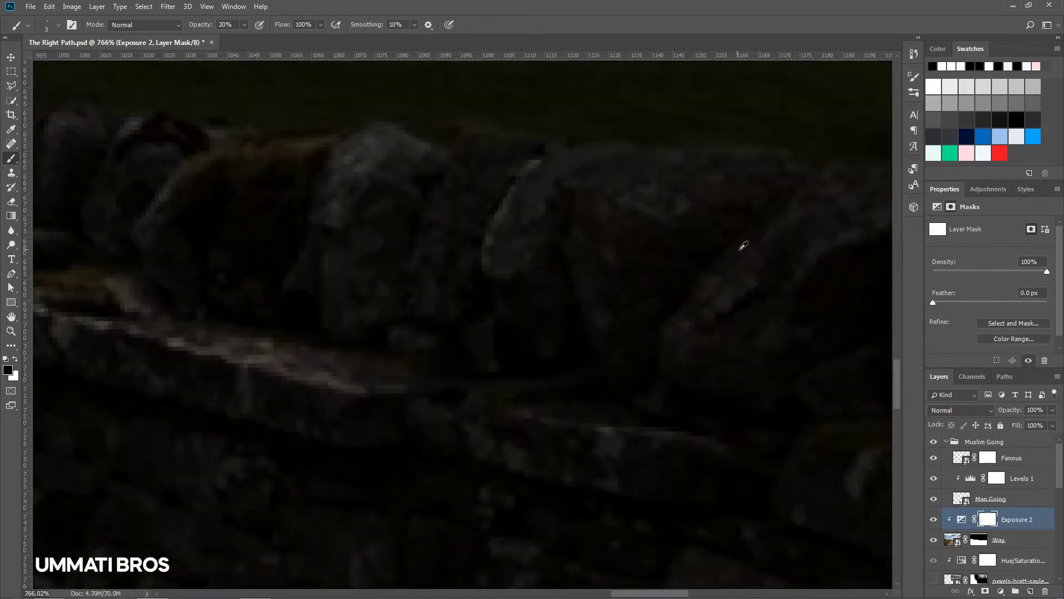
scroll(417, 323, "up", 1)
scroll(417, 323, "down", 1)
right_click(452, 279)
scroll(561, 286, "down", 1)
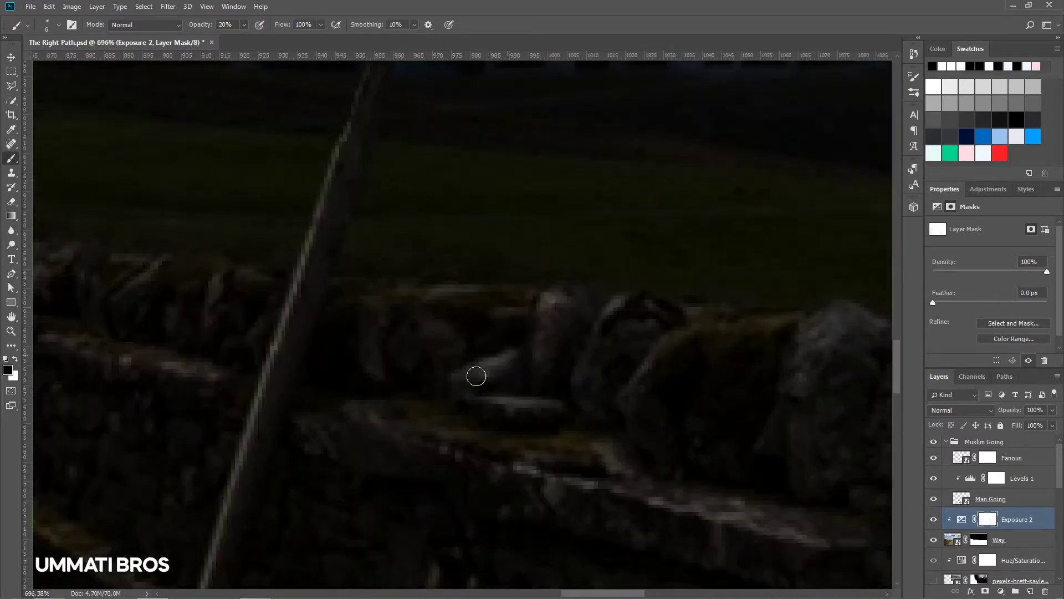
scroll(476, 376, "up", 1)
scroll(280, 397, "down", 2)
scroll(499, 321, "up", 2)
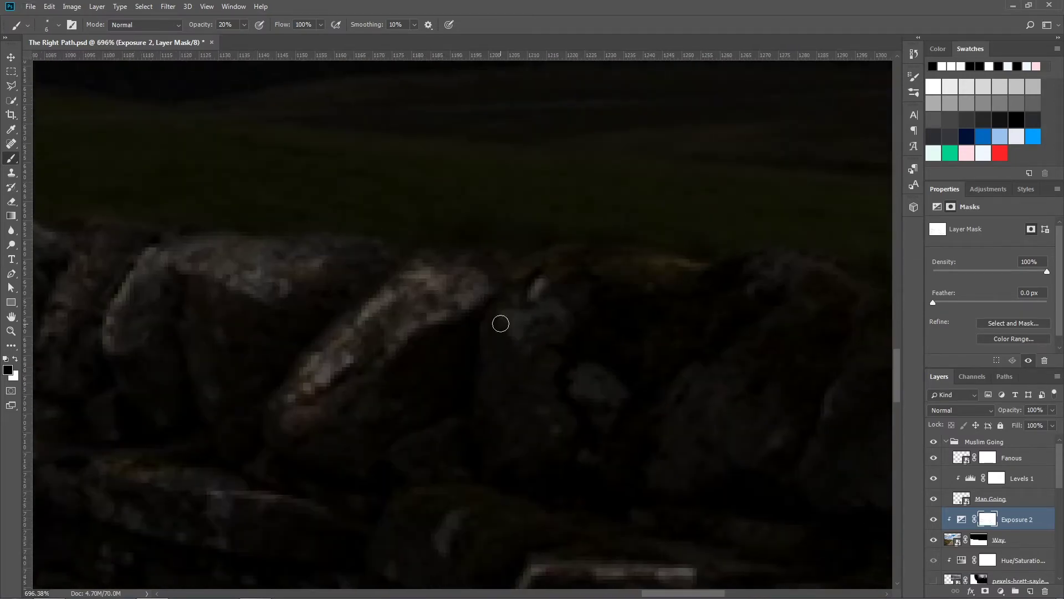
scroll(413, 447, "down", 1)
scroll(662, 435, "up", 1)
key("bracketright")
key("bracketright")
key("bracketright")
scroll(662, 435, "up", 3)
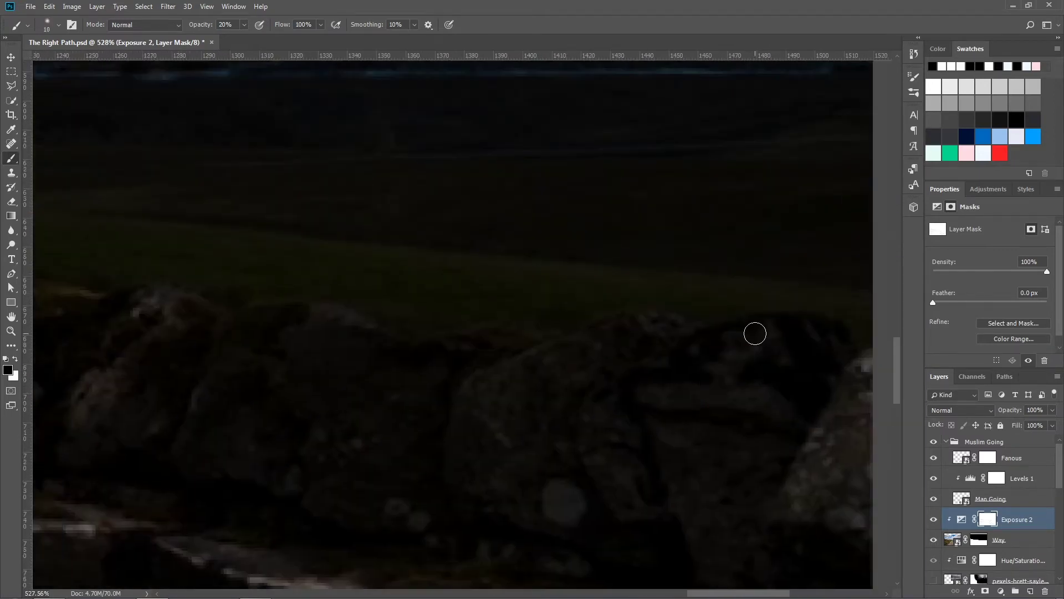
key("bracketleft")
key("bracketleft")
key("bracketleft")
scroll(388, 377, "up", 1)
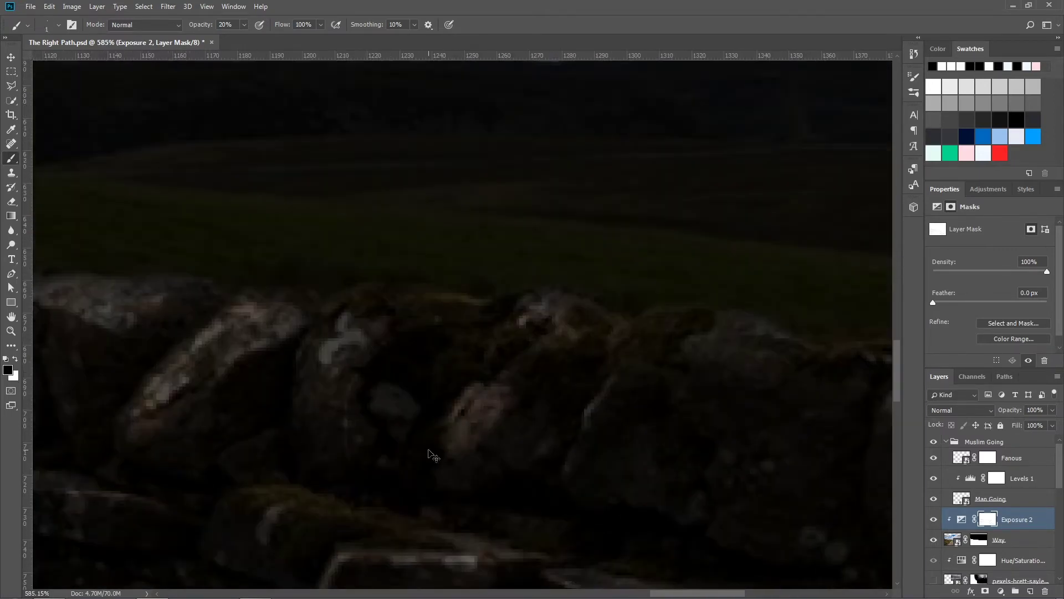
scroll(428, 455, "down", 3)
scroll(801, 427, "down", 2)
scroll(653, 305, "down", 1)
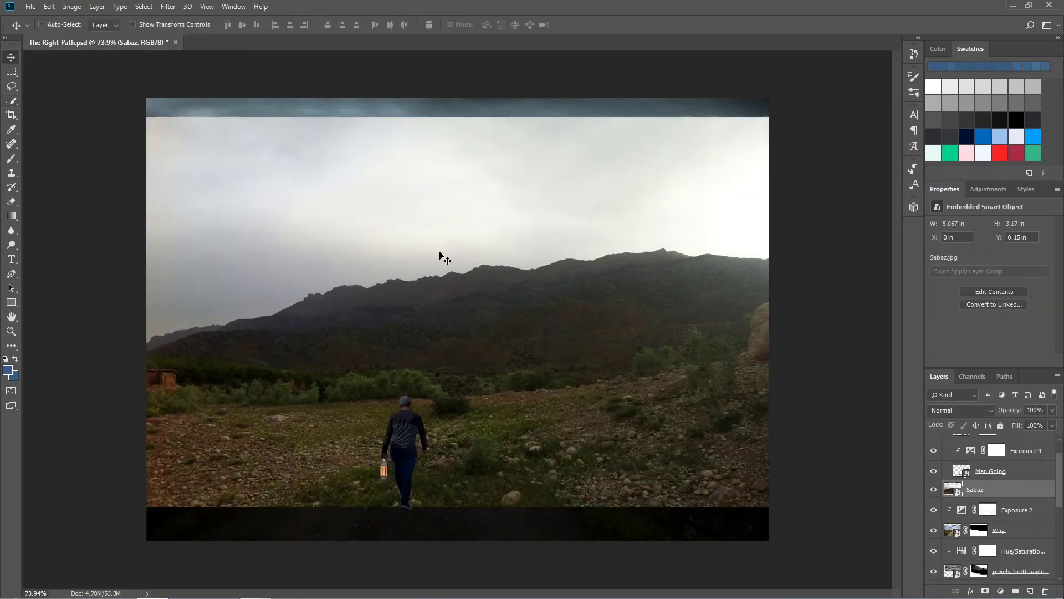
Add a layer mask to the Sabaz layer and switch to a larger Brush.
left_click(986, 591)
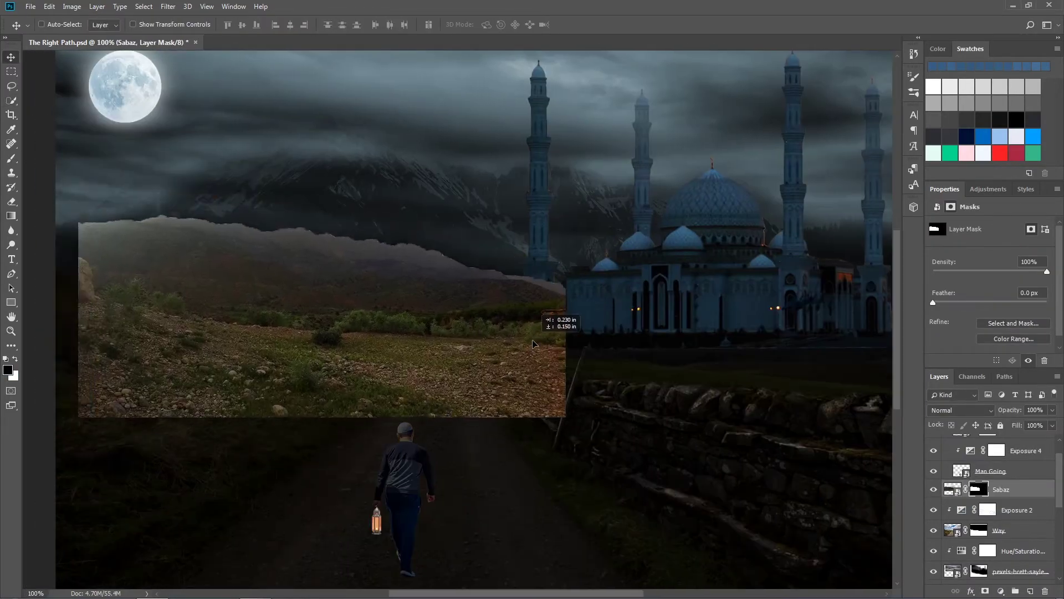
left_click(938, 207)
key("b")
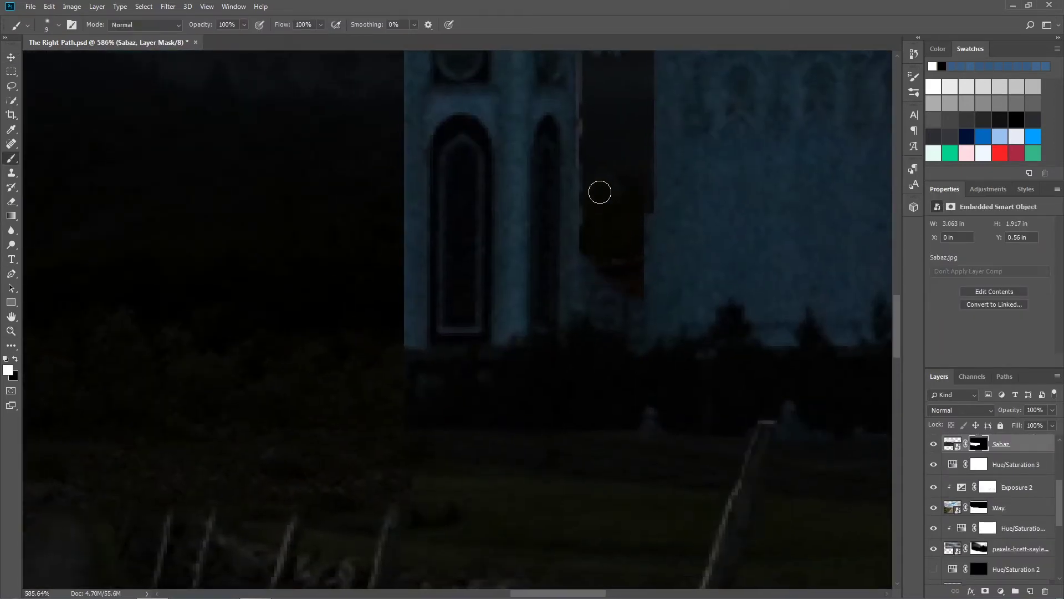
key("bracketright")
key("bracketright")
scroll(443, 393, "left", 2)
scroll(535, 431, "left", 5)
scroll(514, 443, "down", 2)
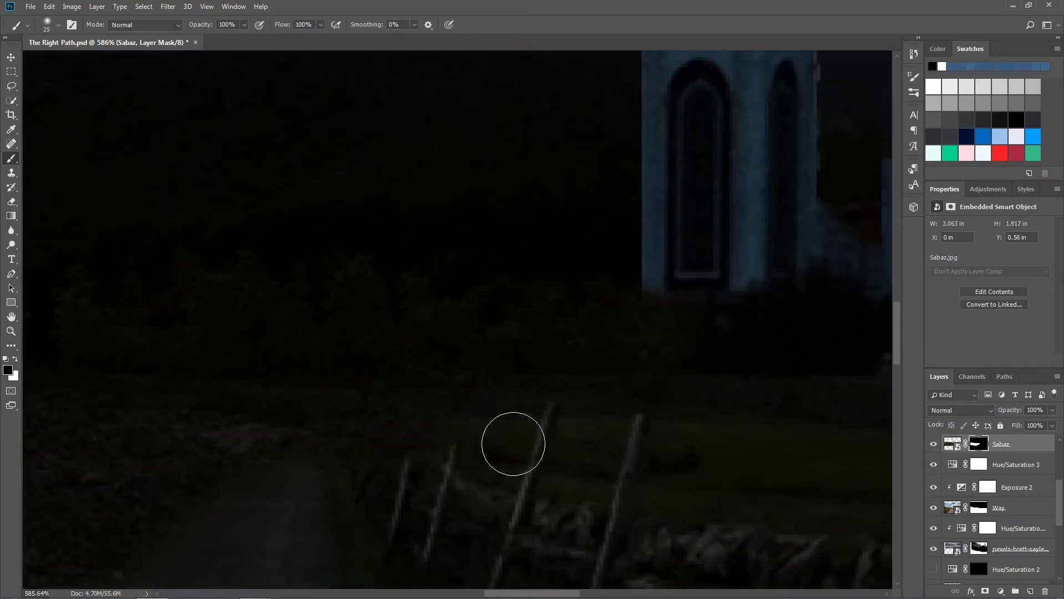
Paint out the Sabaz sky on its mask to reveal the mosque and moon.
left_click(979, 443)
scroll(606, 452, "up", 3)
scroll(638, 435, "left", 1)
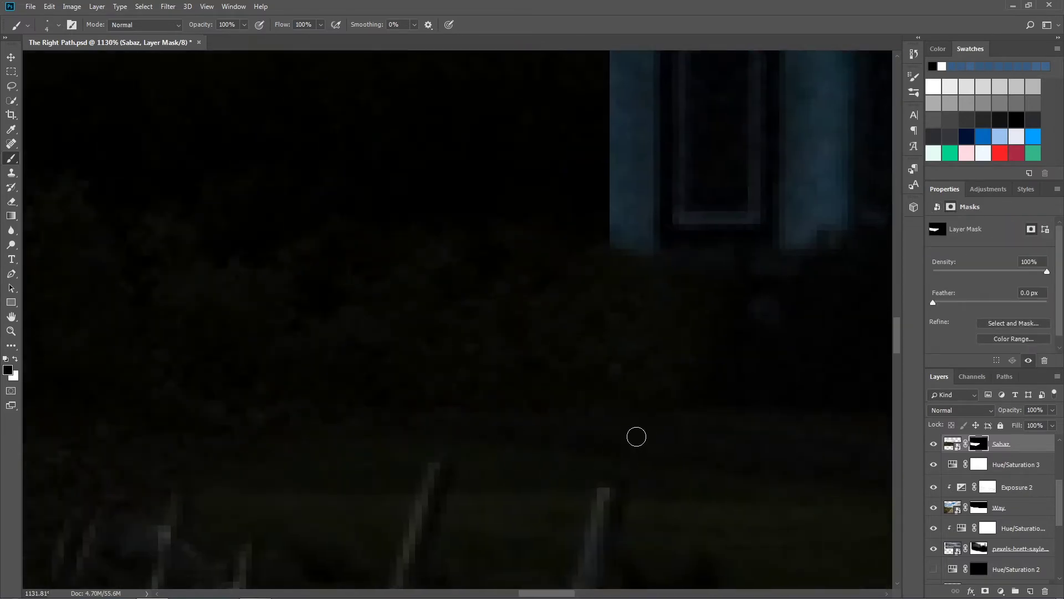
scroll(475, 445, "left", 3)
scroll(261, 475, "down", 2)
scroll(492, 361, "down", 3)
scroll(91, 325, "down", 2)
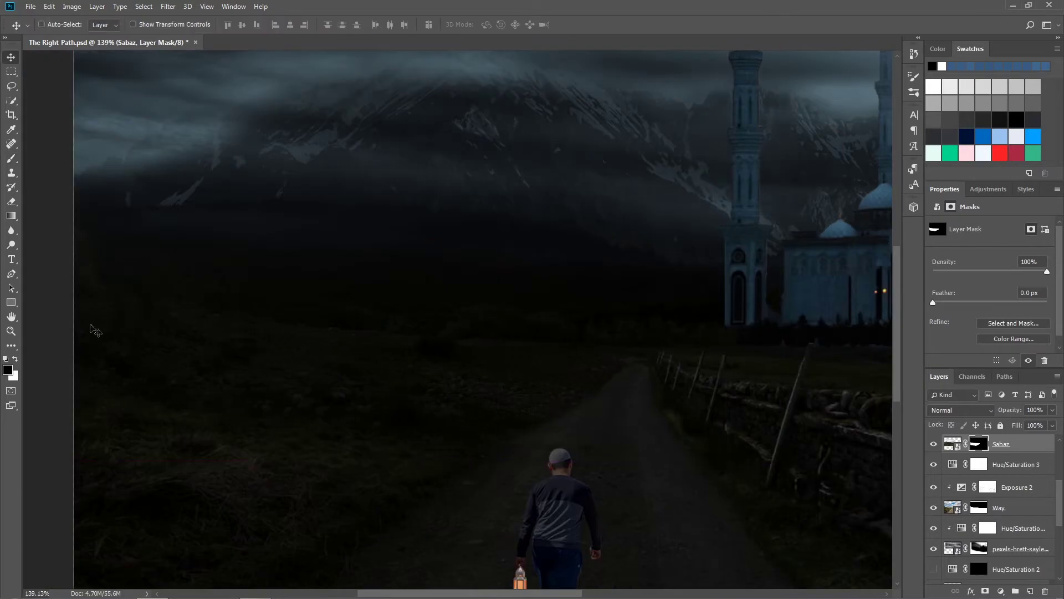
scroll(609, 389, "up", 2)
scroll(585, 398, "down", 2)
scroll(452, 492, "up", 2)
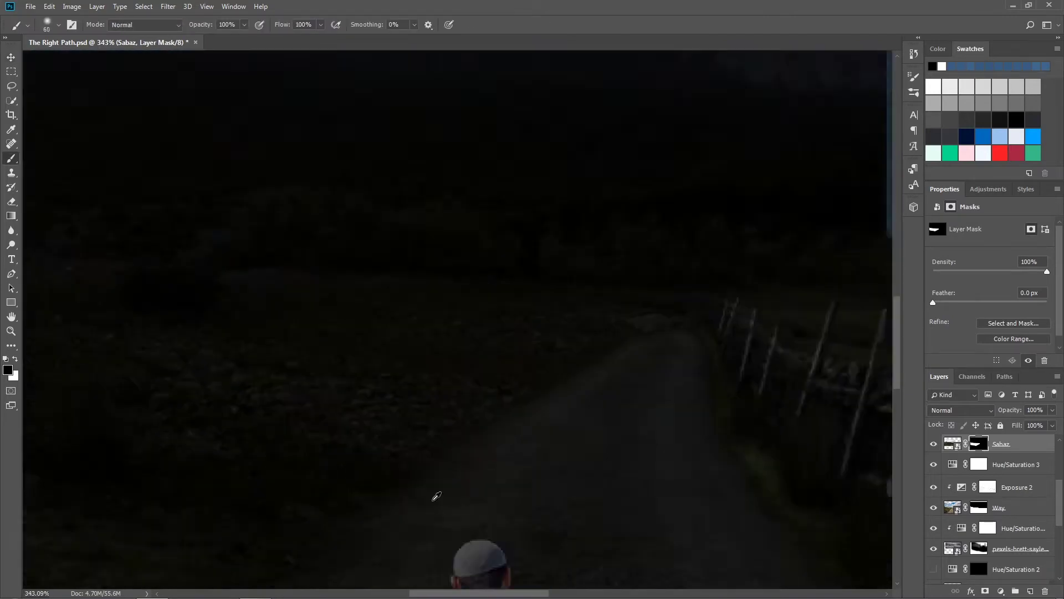
scroll(435, 499, "down", 4)
scroll(159, 316, "up", 4)
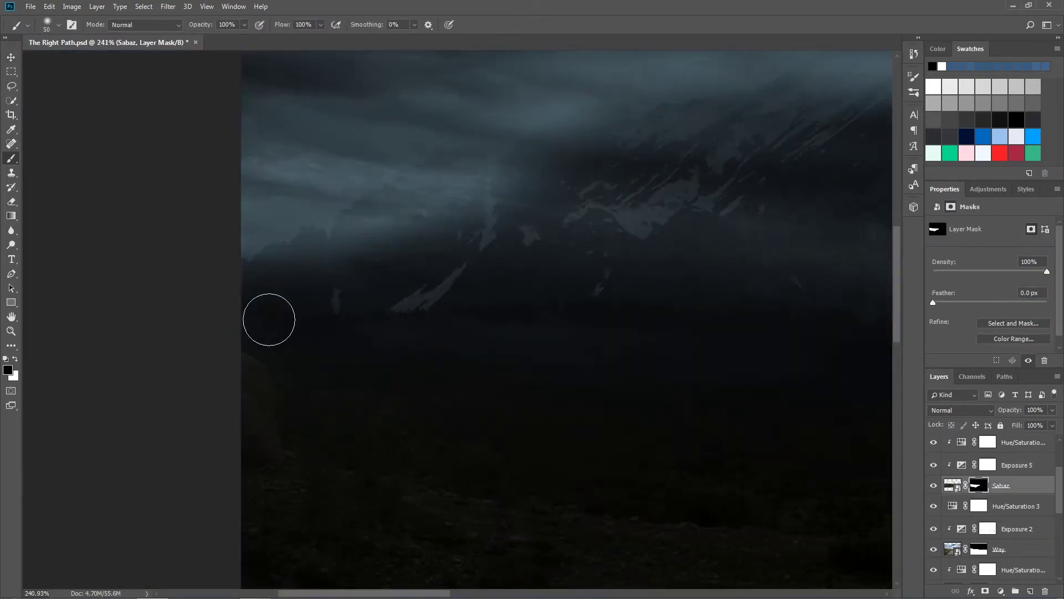
scroll(269, 319, "down", 4)
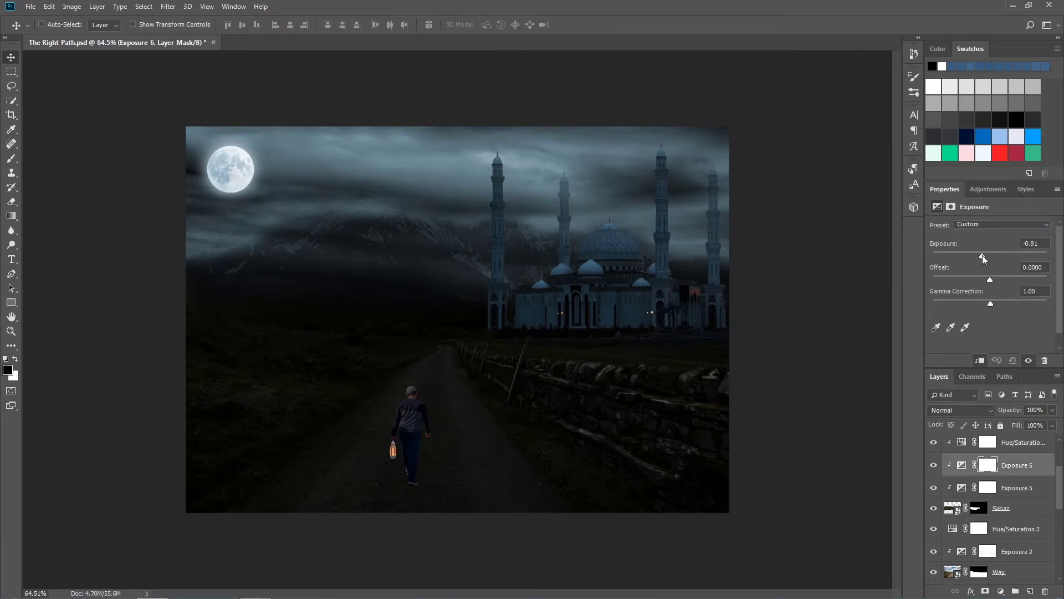
Review the Exposure 6 mask over the field and road, undoing recent strokes in History.
scroll(413, 400, "up", 2)
scroll(477, 411, "up", 1)
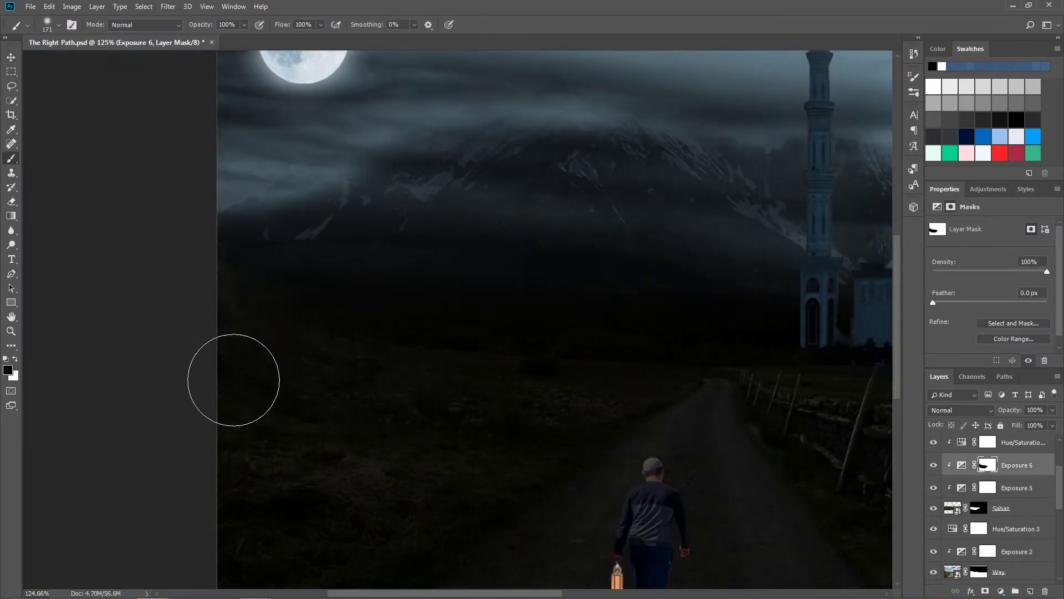
scroll(233, 380, "up", 3)
scroll(621, 435, "right", 2)
scroll(621, 434, "right", 2)
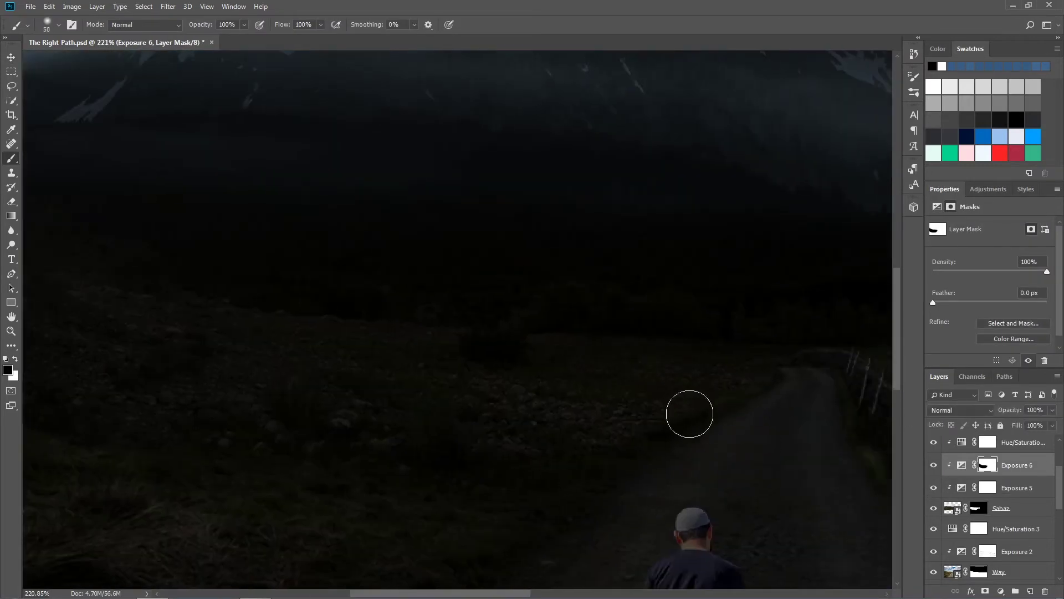
scroll(265, 359, "left", 3)
scroll(355, 338, "down", 2)
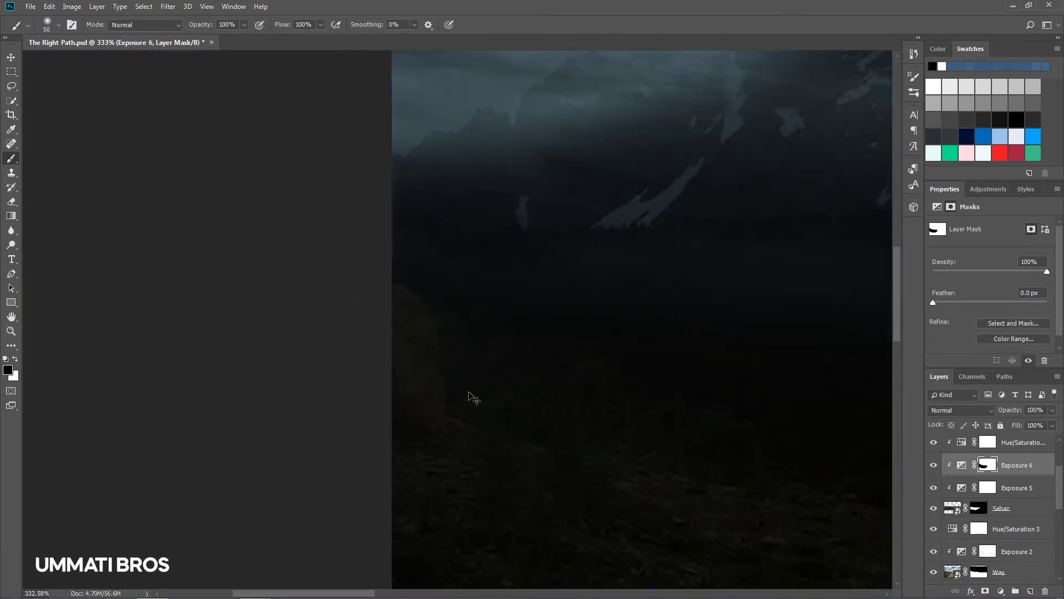
scroll(610, 311, "down", 1)
scroll(791, 236, "up", 5)
left_click(830, 92)
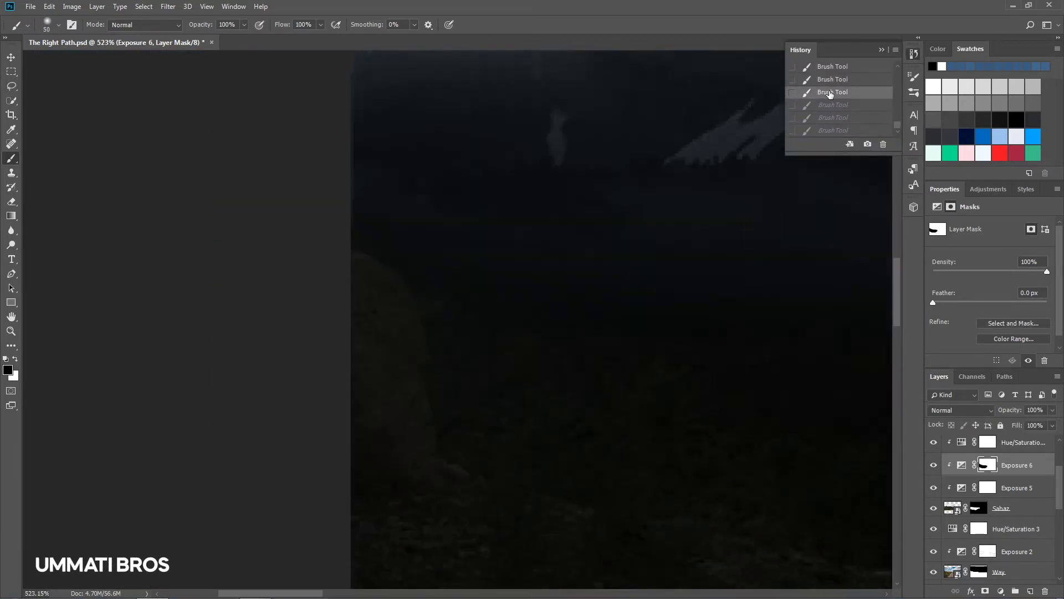
left_click(828, 131)
Repaint the Exposure 6 mask at 42% opacity with a smaller brush, then switch to black.
scroll(555, 310, "down", 4)
scroll(475, 279, "up", 5)
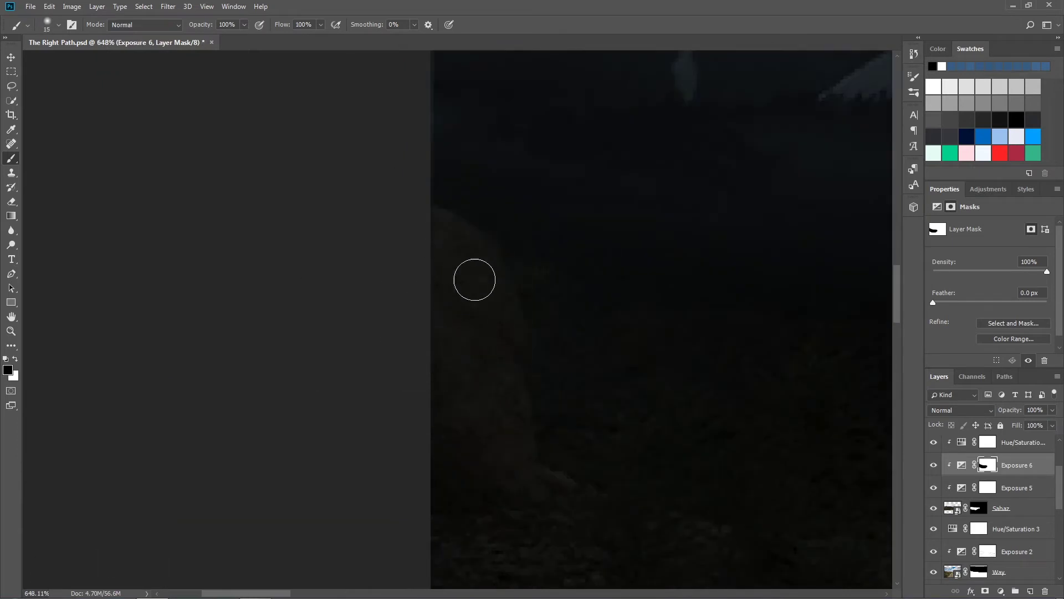
key("bracketleft")
scroll(428, 242, "down", 2)
scroll(404, 244, "down", 1)
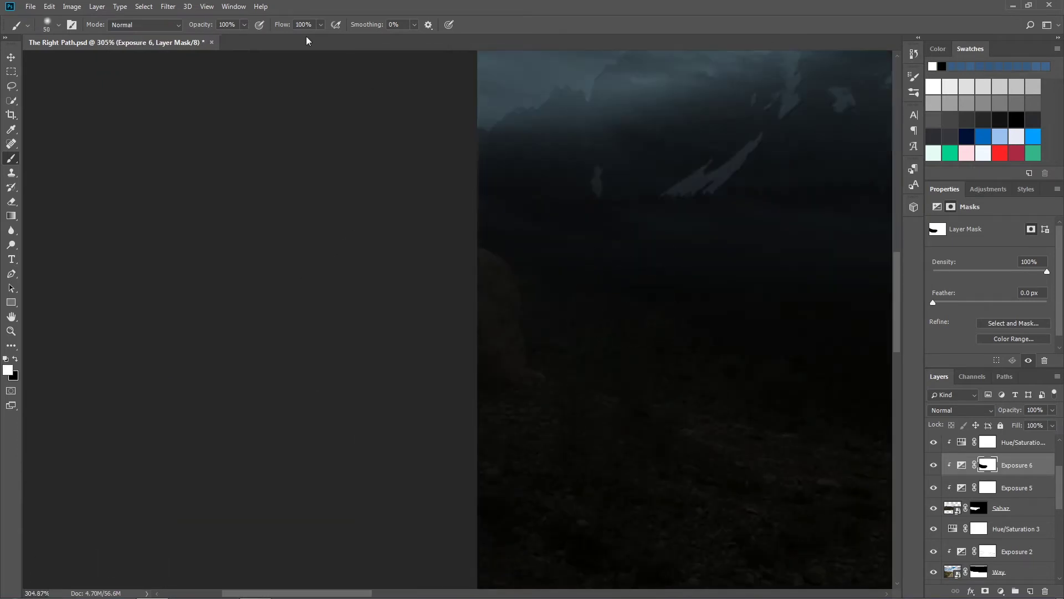
key("4")
key("2")
key("bracketleft")
scroll(487, 266, "down", 1)
scroll(487, 266, "down", 1)
scroll(488, 266, "down", 1)
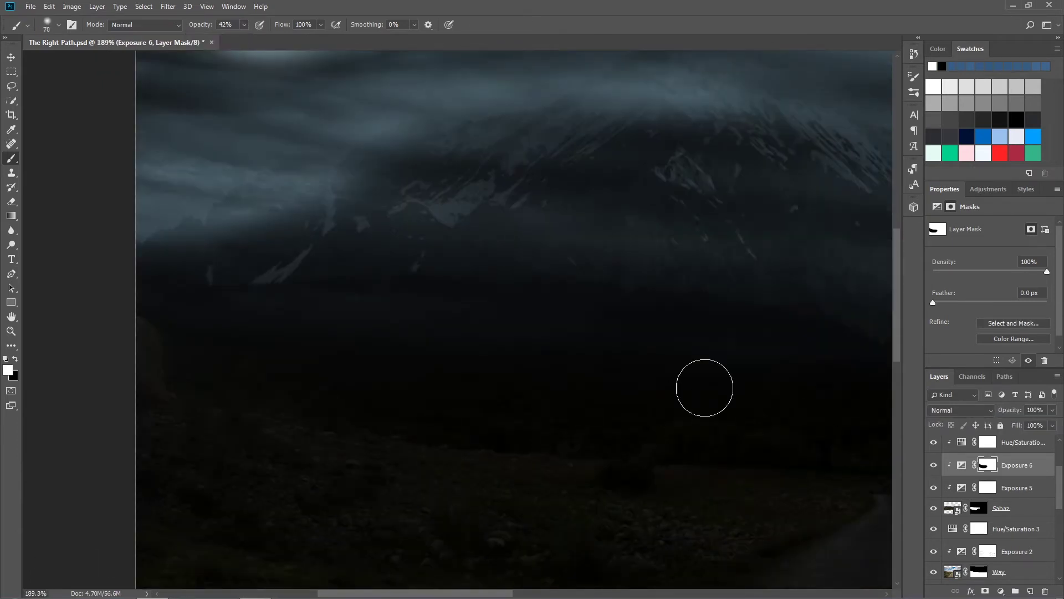
scroll(610, 499, "up", 3)
scroll(689, 416, "up", 4)
key("bracketleft")
key("bracketleft")
key("bracketleft")
key("x")
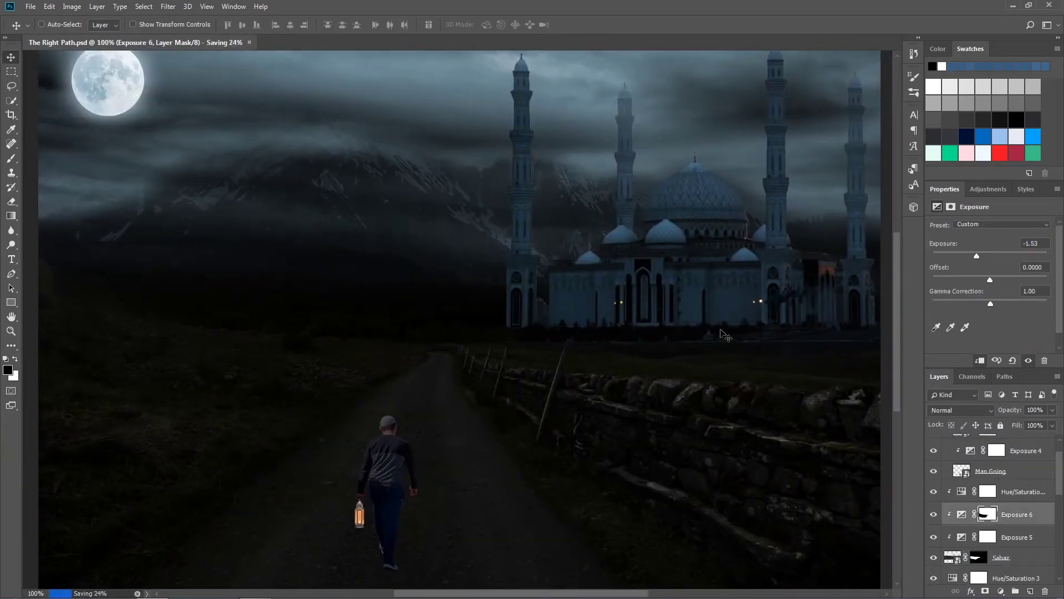
Raise the Hue/Saturation 3 saturation to strengthen the mosque's blue tint.
scroll(723, 336, "down", 2)
scroll(443, 388, "up", 1)
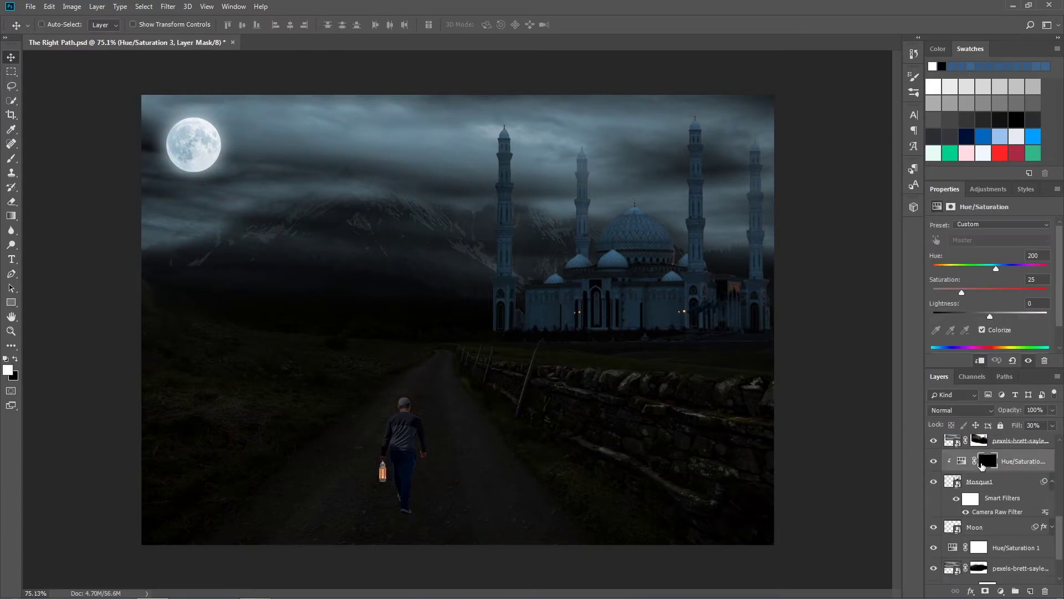
scroll(649, 362, "up", 5)
key("b")
scroll(573, 352, "up", 2)
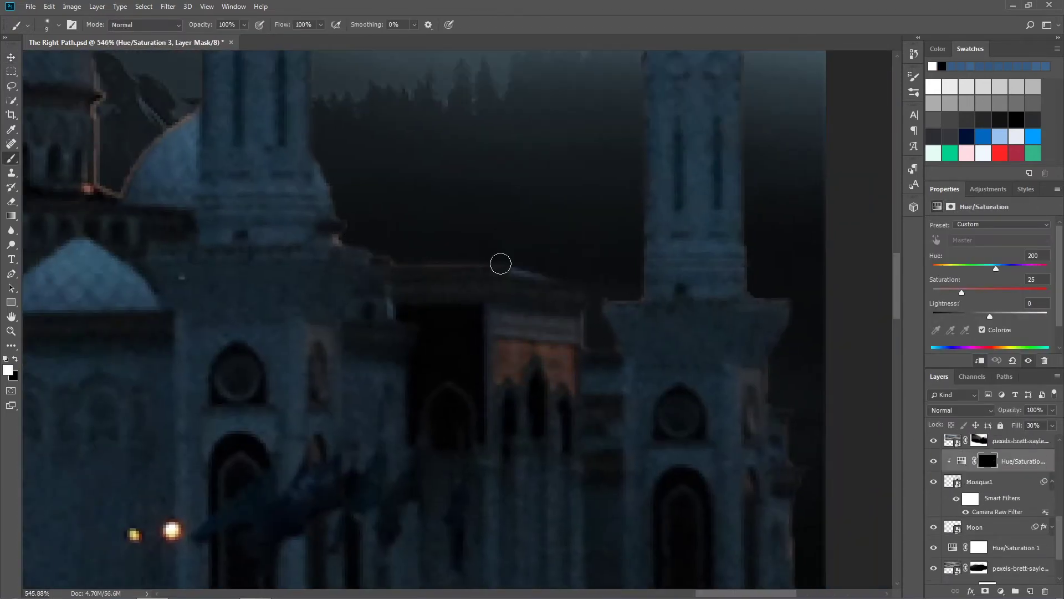
scroll(684, 340, "down", 2)
scroll(537, 382, "up", 2)
left_click_drag(962, 292, 978, 293)
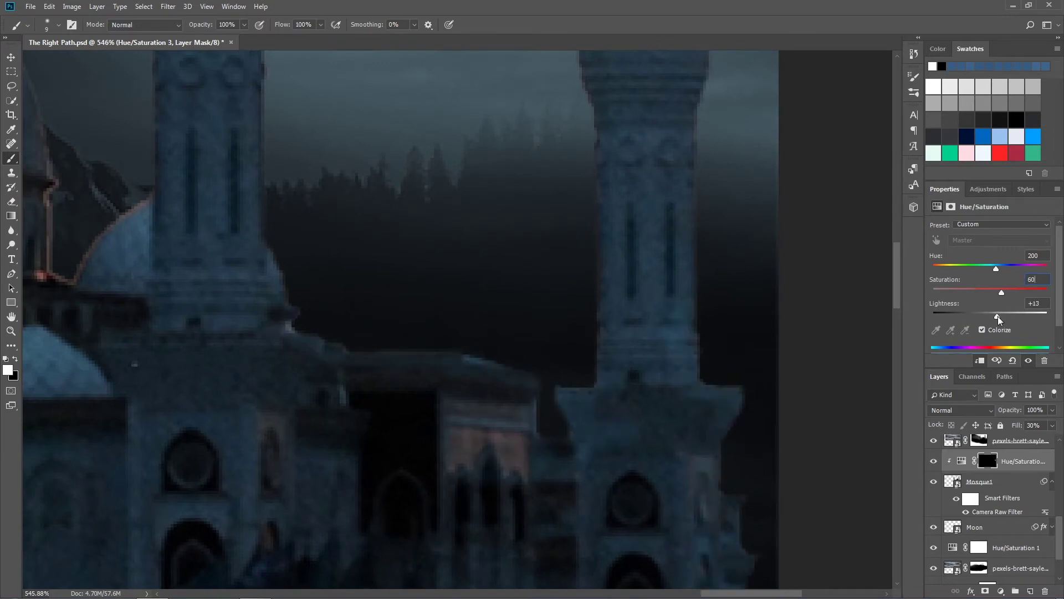
Paint the Hue/Saturation 3 mask around the minarets with a large 5% opacity brush.
left_click(987, 461)
scroll(603, 395, "down", 3, "alt")
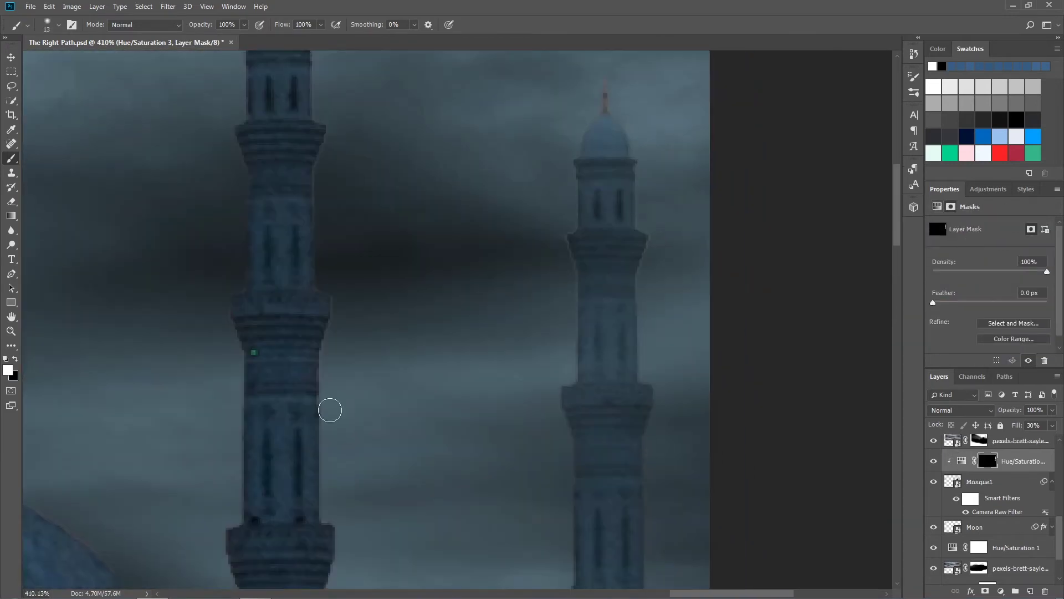
mouse_move(328, 409)
left_mouse_down()
mouse_move(312, 164)
mouse_move(327, 206)
left_mouse_up()
scroll(312, 165, "down", 3, "alt")
key("alt+bracketright")
scroll(442, 311, "down", 4, "alt")
scroll(522, 280, "up", 3, "alt")
key("bracketright")
key("bracketright")
key("bracketright")
key("0")
key("5")
key("bracketright")
key("bracketright")
key("bracketright")
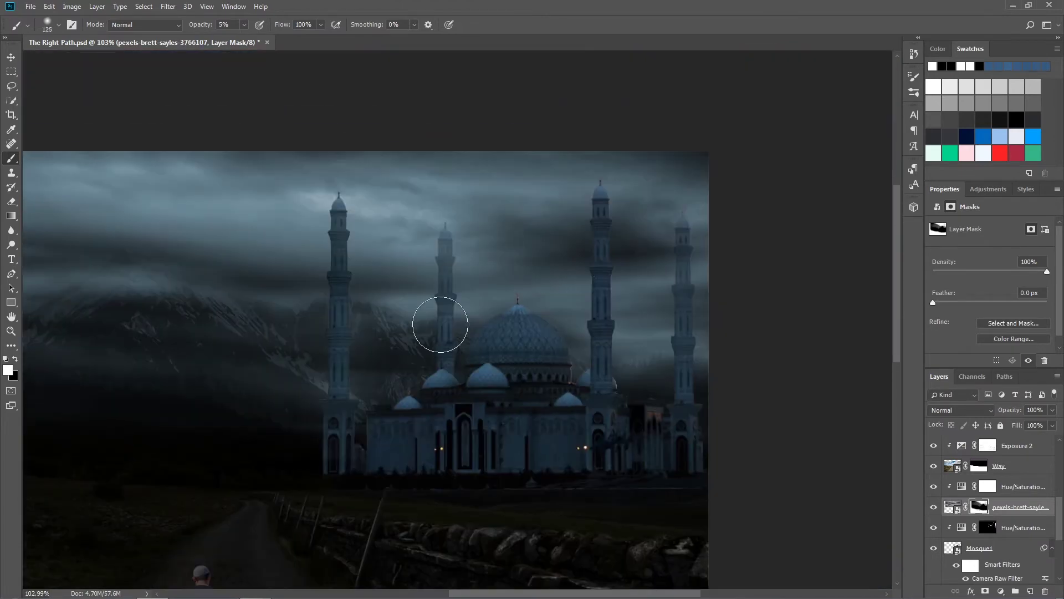
scroll(597, 289, "down", 3, "alt")
scroll(627, 349, "down", 2, "alt")
scroll(627, 349, "up", 5, "alt")
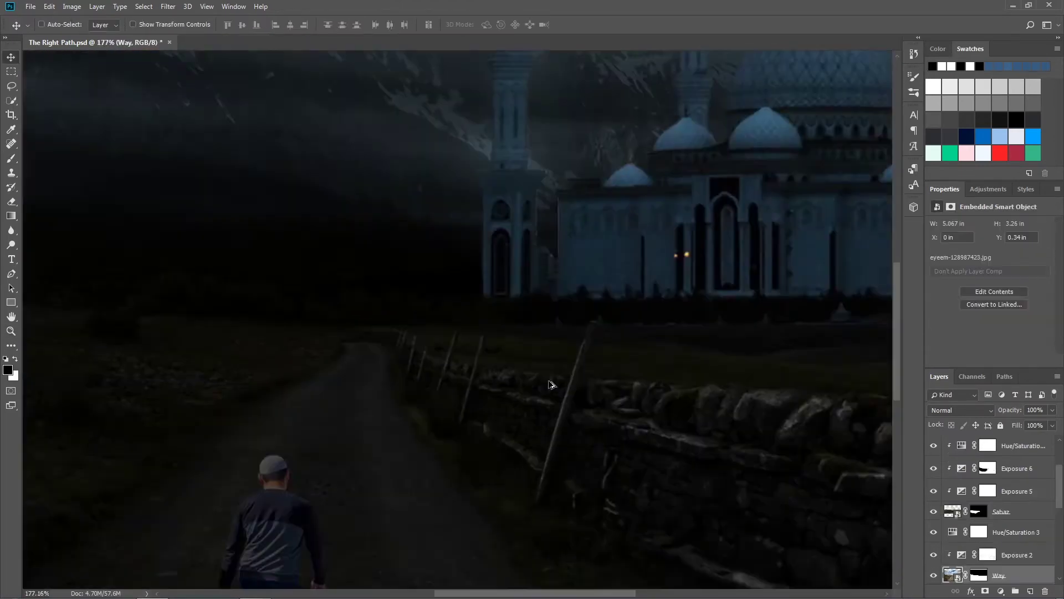
scroll(495, 430, "up", 3, "alt")
Refine that mask by alternating black and white at 5% opacity with a resized brush.
key("0")
scroll(261, 369, "up", 4, "alt")
key("bracketleft")
key("bracketleft")
key("bracketleft")
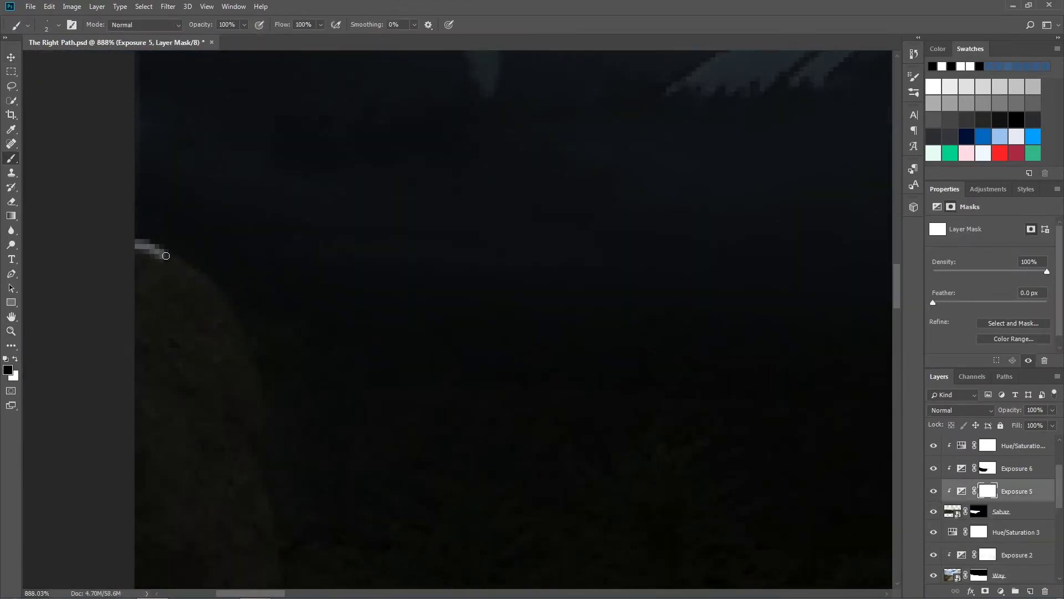
key("x")
scroll(198, 287, "up", 1, "alt")
key("bracketright")
key("bracketright")
key("bracketright")
key("x")
key("x")
key("bracketleft")
key("bracketleft")
key("bracketleft")
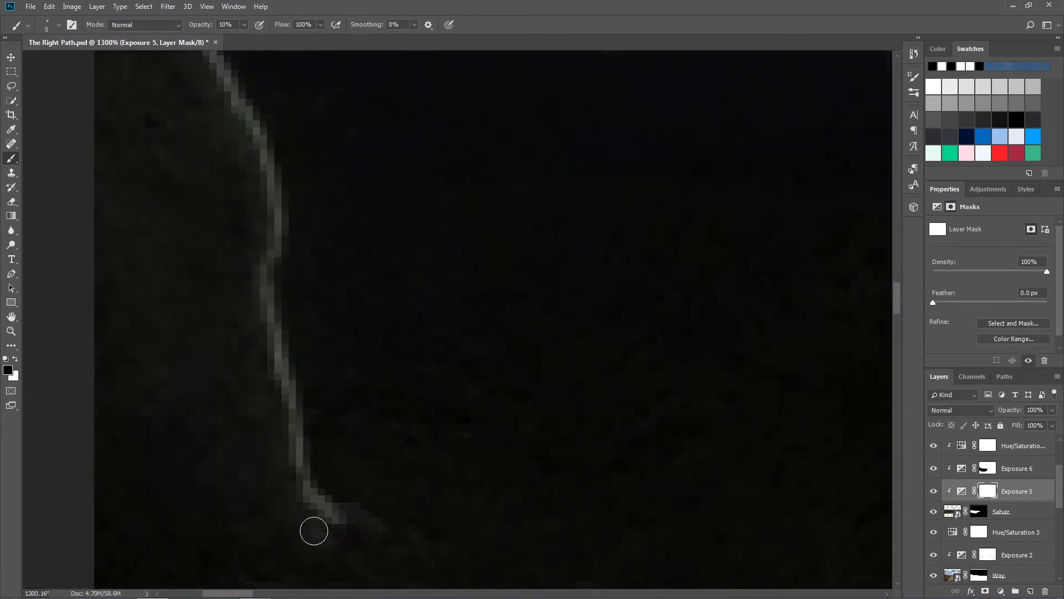
scroll(220, 232, "down", 1)
scroll(302, 404, "down", 2, "alt")
scroll(306, 482, "down", 1, "alt")
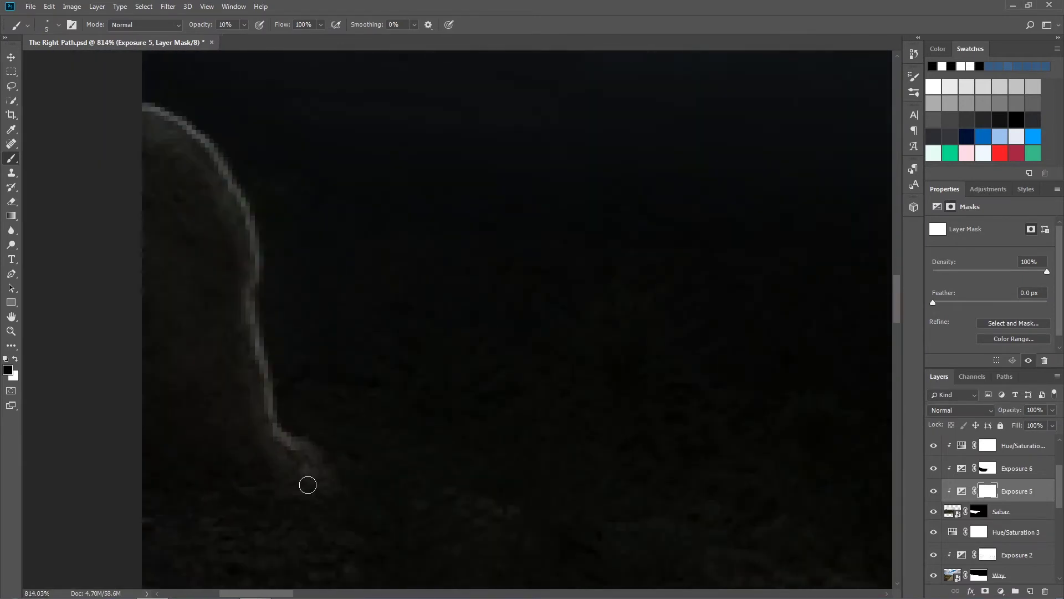
scroll(306, 482, "down", 2, "alt")
key("bracketright")
key("bracketright")
key("bracketright")
key("0")
key("5")
key("bracketright")
key("bracketright")
scroll(558, 383, "right", 1)
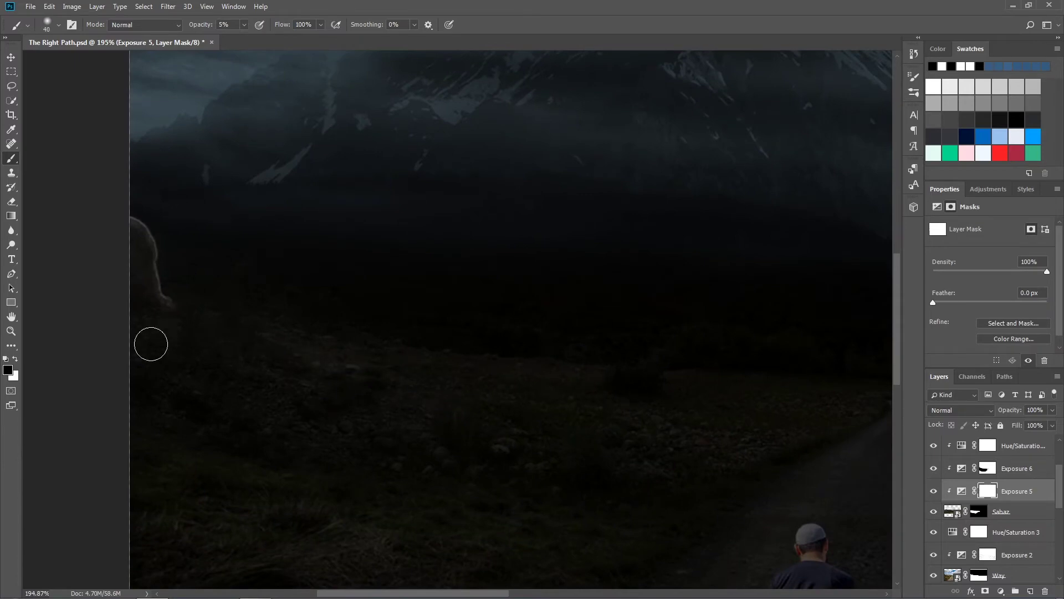
scroll(151, 343, "right", 2)
scroll(660, 446, "left", 2)
key("bracketright")
scroll(409, 388, "up", 1)
scroll(409, 387, "right", 1)
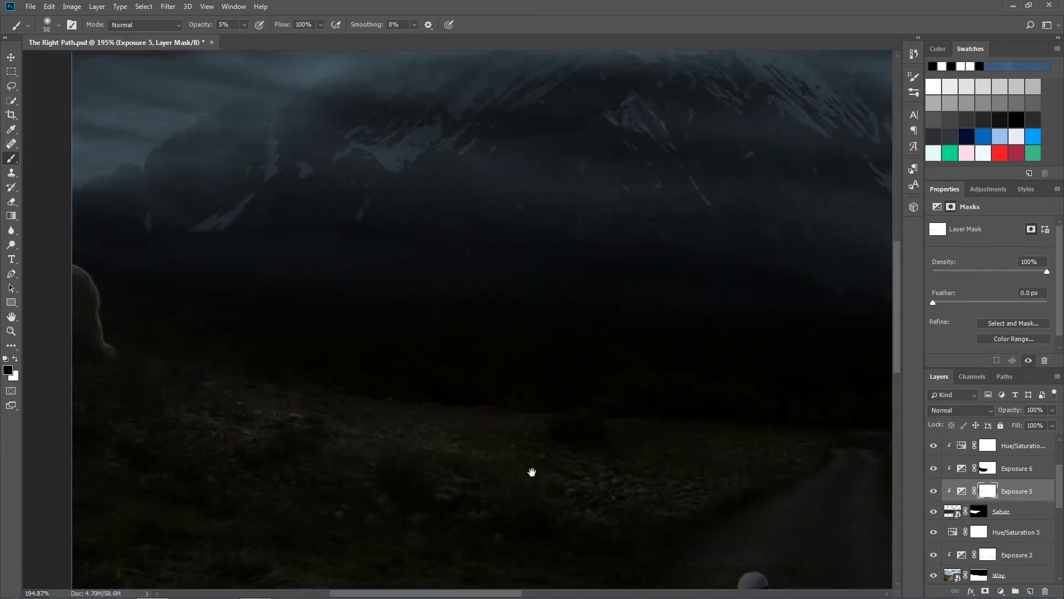
scroll(532, 472, "down", 3, "alt")
scroll(340, 459, "up", 6, "alt")
key("alt+bracketleft")
Copy the pale rock area at the left edge of Sabaz onto a new layer.
left_click(11, 100)
left_click_drag(294, 349, 264, 299)
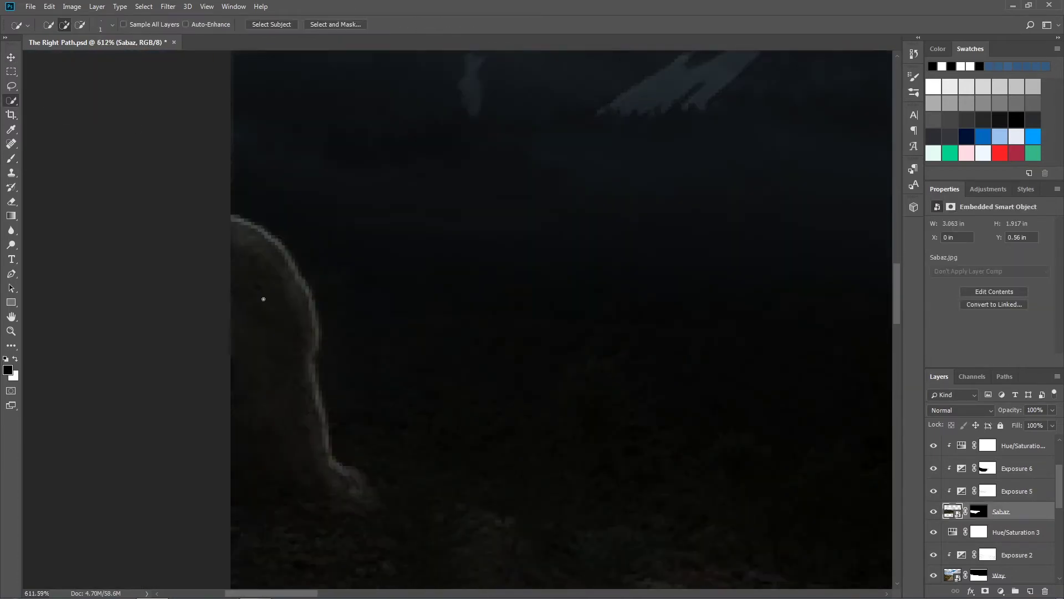
key("ctrl+j")
scroll(341, 424, "down", 3)
scroll(278, 424, "up", 2)
Lower the copied rock layer's opacity to 40% and transform it into place.
key("ctrl+t")
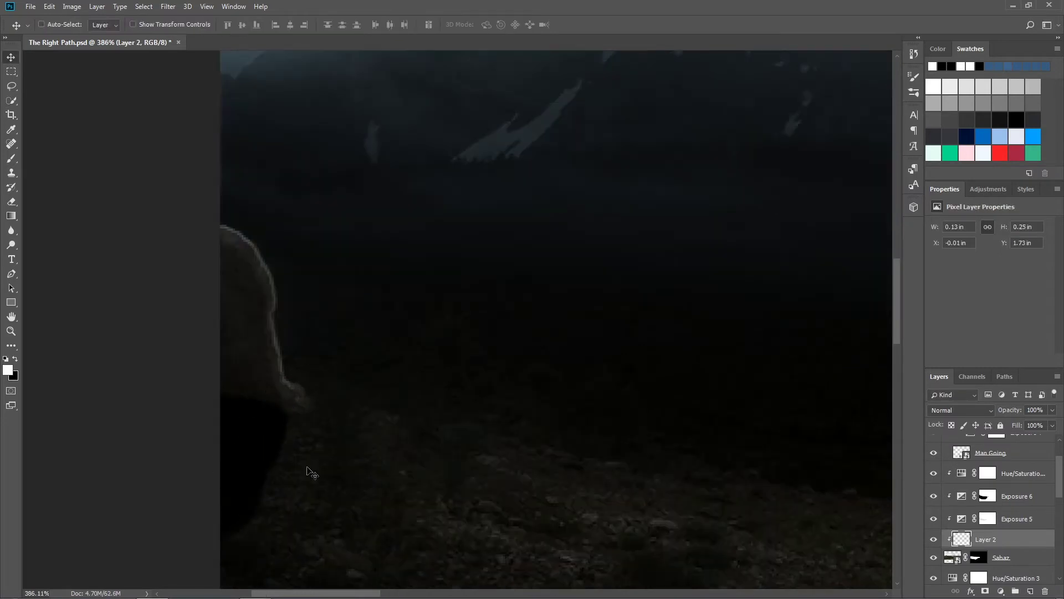
scroll(311, 472, "up", 5, "alt")
key("4")
key("9")
key("e")
key("v")
scroll(287, 398, "down", 5, "alt")
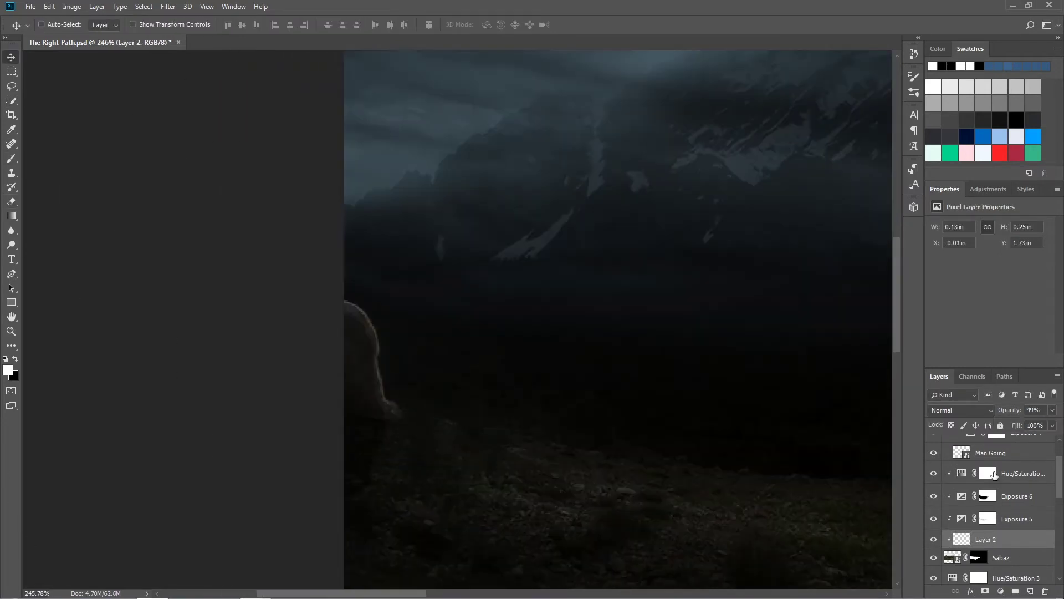
key("4")
scroll(399, 406, "up", 4, "alt")
key("ctrl+t")
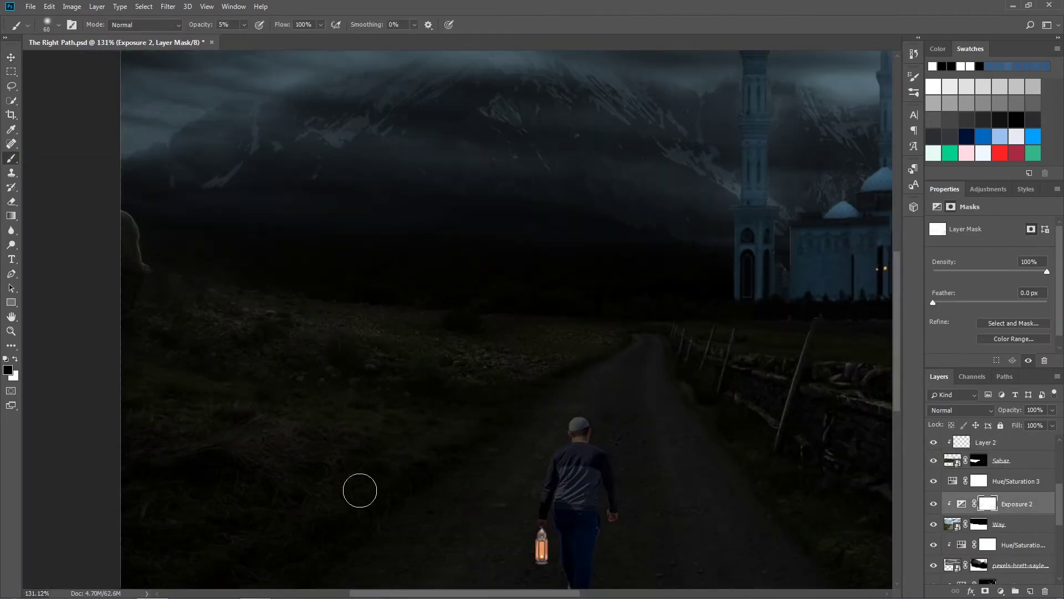
scroll(360, 490, "left", 3)
Retouch the road and grass below the mosque with a resized brush.
key("bracketright")
key("bracketright")
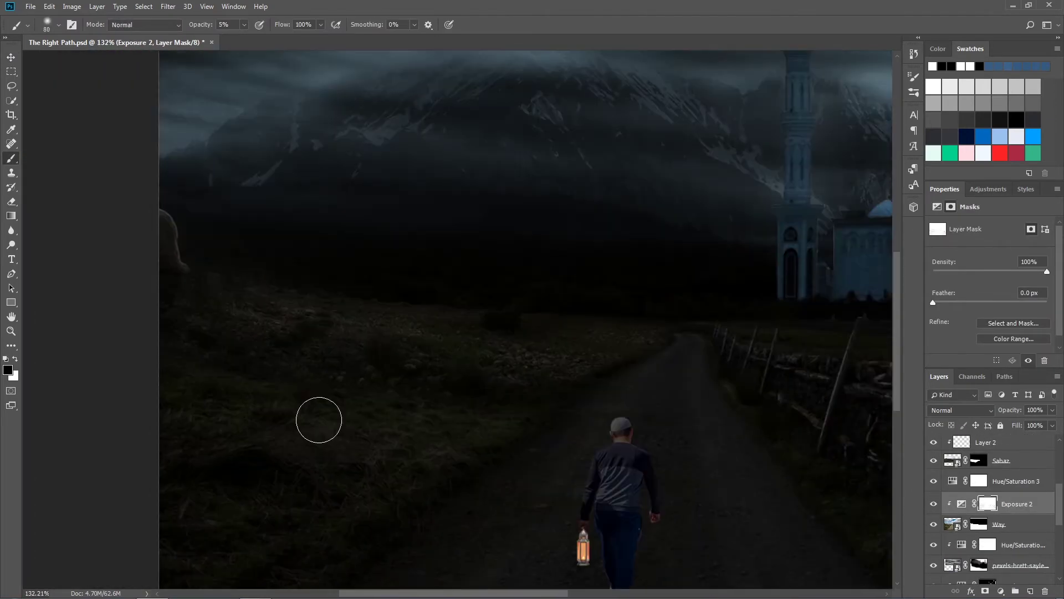
key("bracketleft")
key("bracketleft")
key("bracketleft")
scroll(418, 375, "up", 3)
scroll(663, 347, "up", 3)
scroll(628, 376, "up", 2)
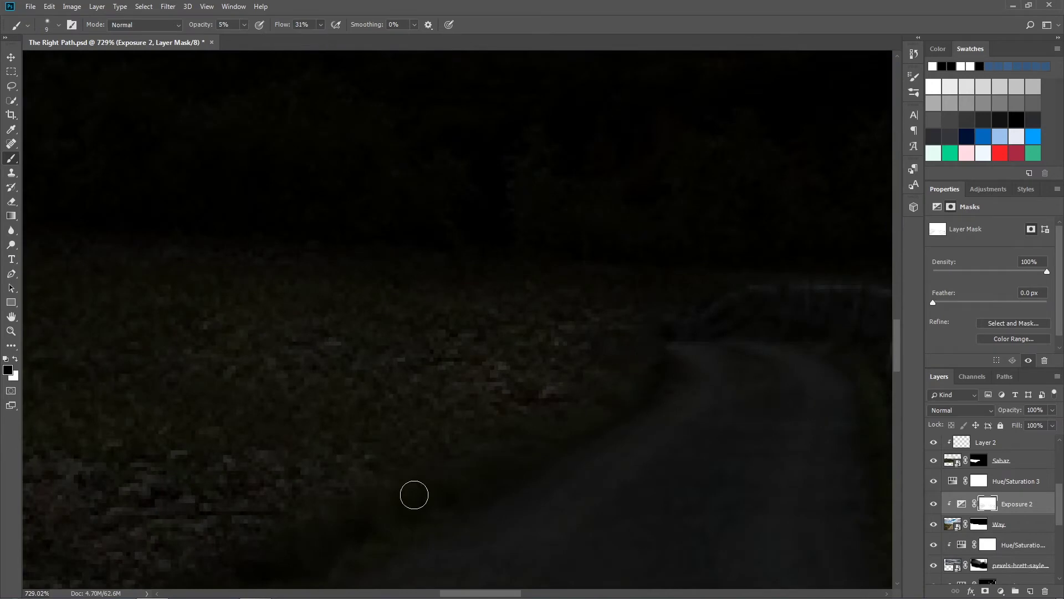
scroll(670, 352, "down", 3)
scroll(733, 444, "down", 2)
scroll(611, 349, "down", 2)
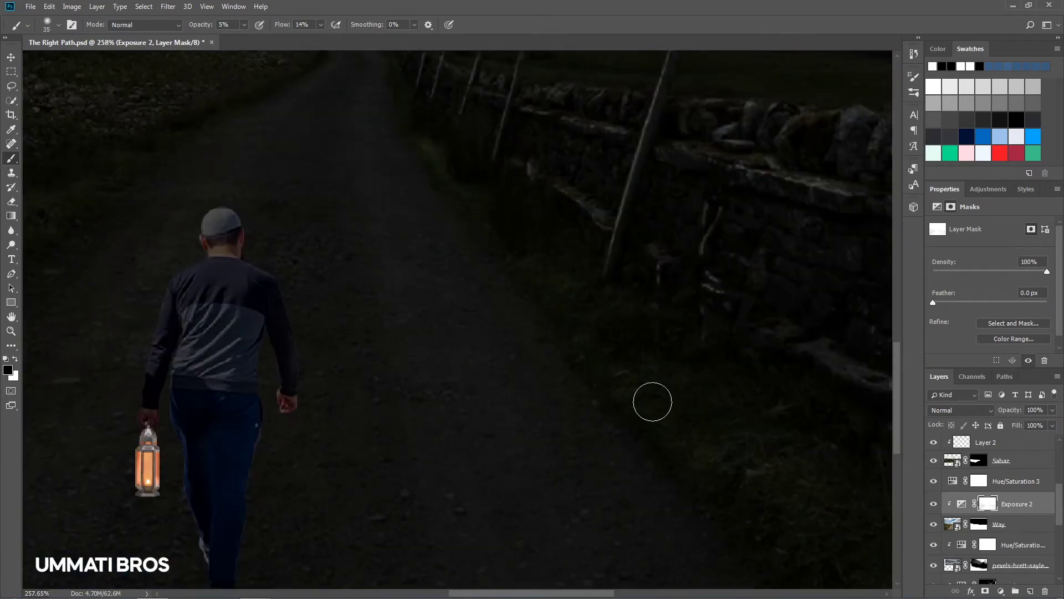
scroll(361, 123, "down", 2)
scroll(763, 449, "down", 3)
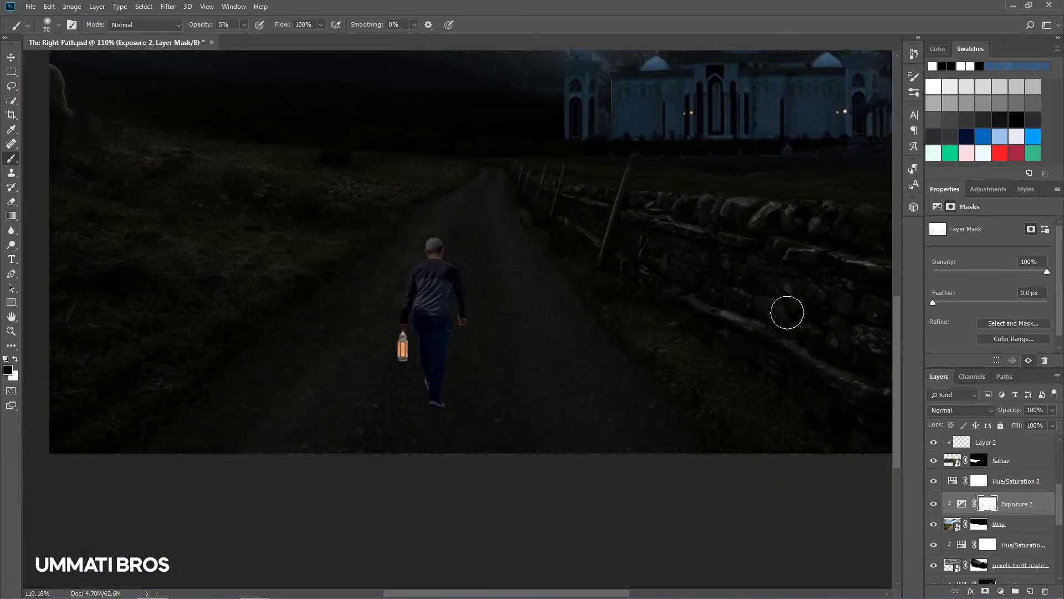
scroll(665, 361, "down", 1)
scroll(694, 361, "up", 5)
scroll(630, 371, "up", 2)
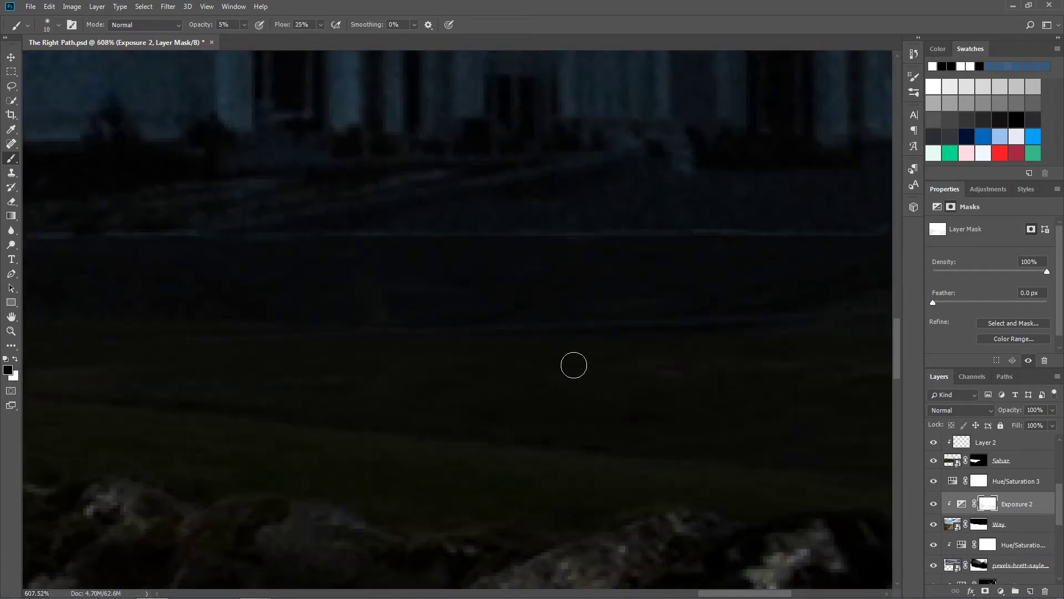
scroll(816, 409, "up", 1)
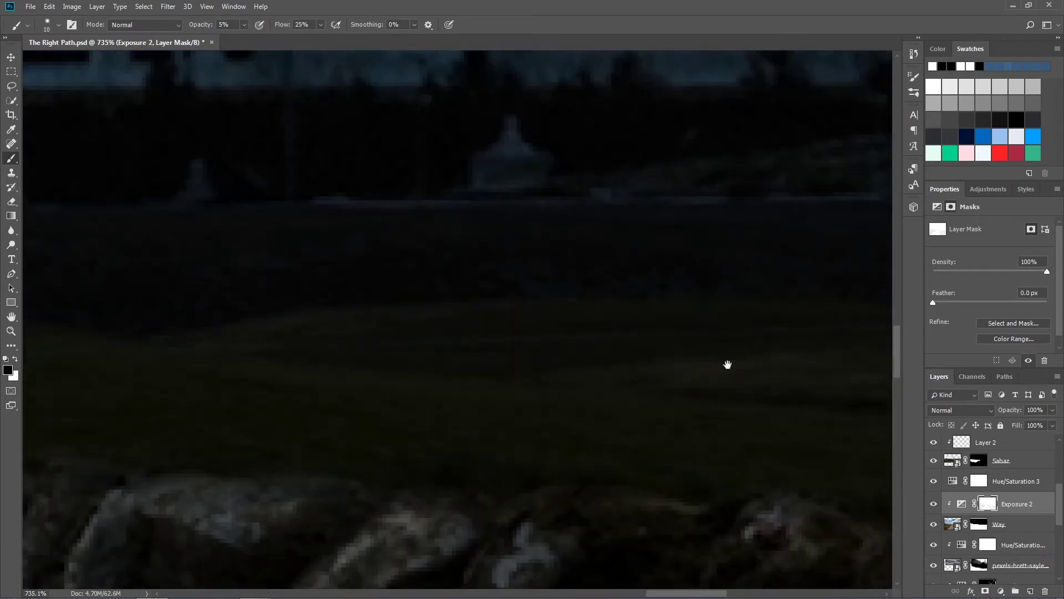
left_click_drag(728, 364, 784, 374)
scroll(703, 290, "down", 1)
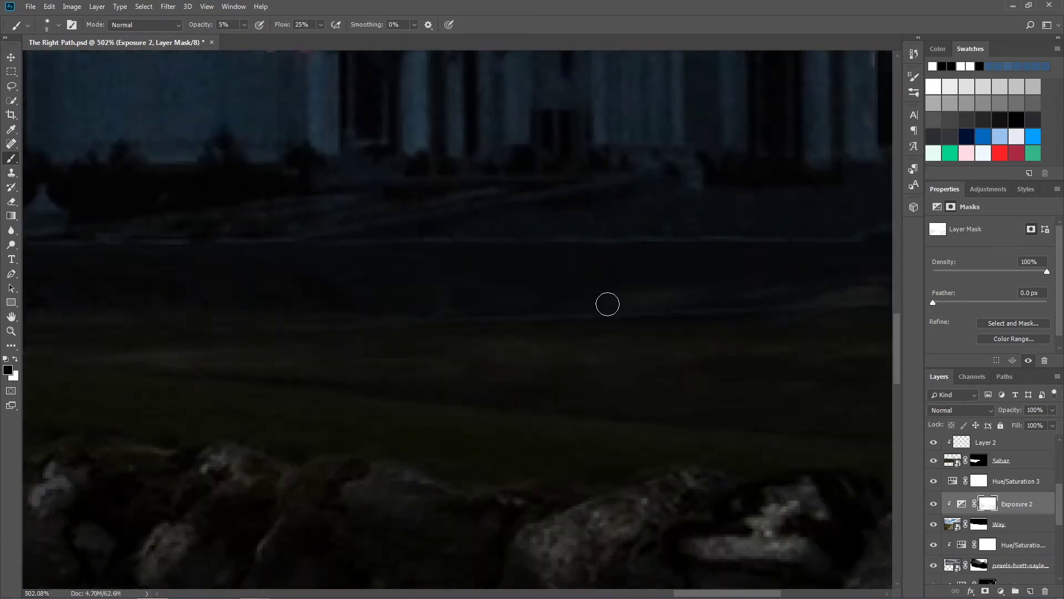
scroll(460, 311, "down", 1)
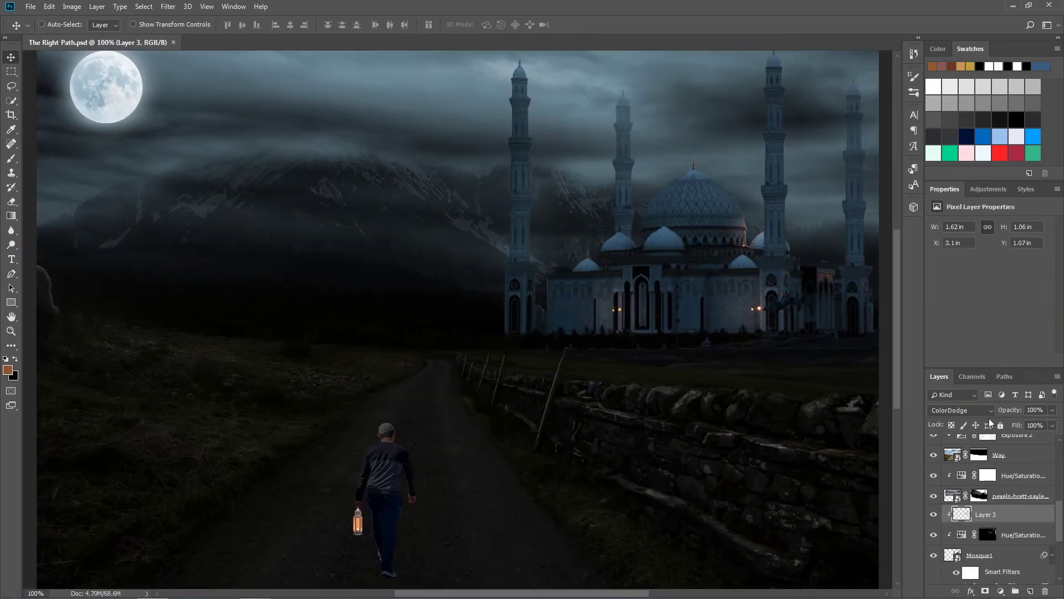
Add a clipped Solid Color fill with an inverted mask in Color Dodge, and lower the brush opacity.
left_click(1001, 591)
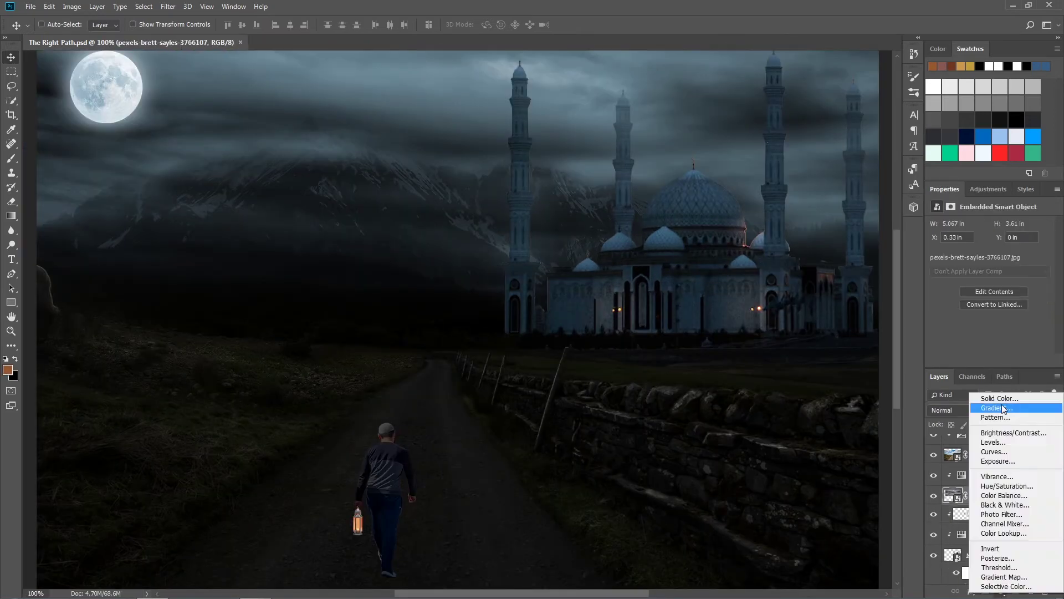
left_click(943, 400)
key("Return")
key("ctrl+i")
left_click(962, 410)
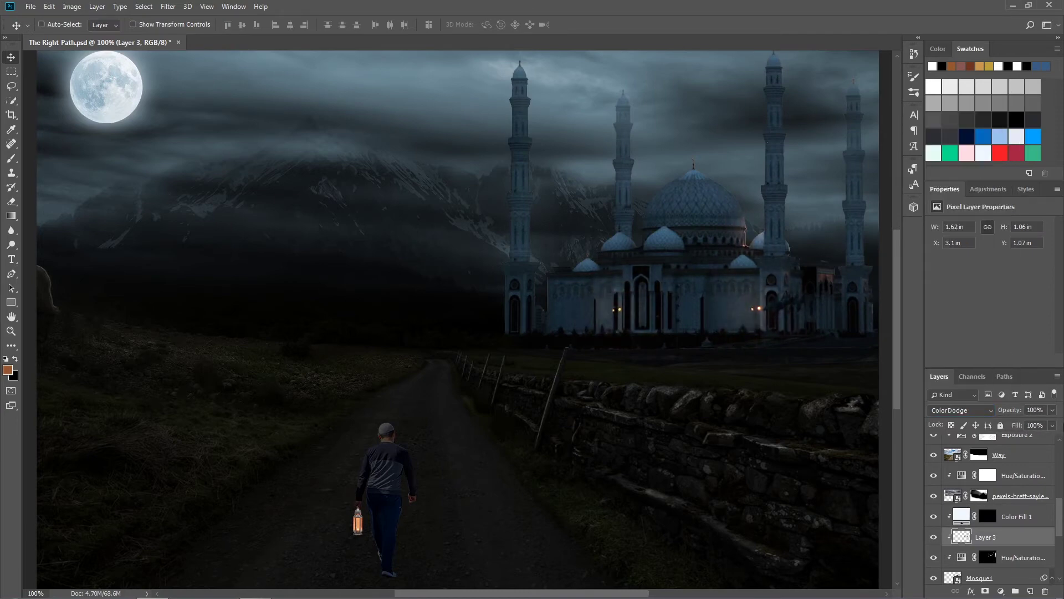
left_click(962, 410)
left_click(964, 219)
key("b")
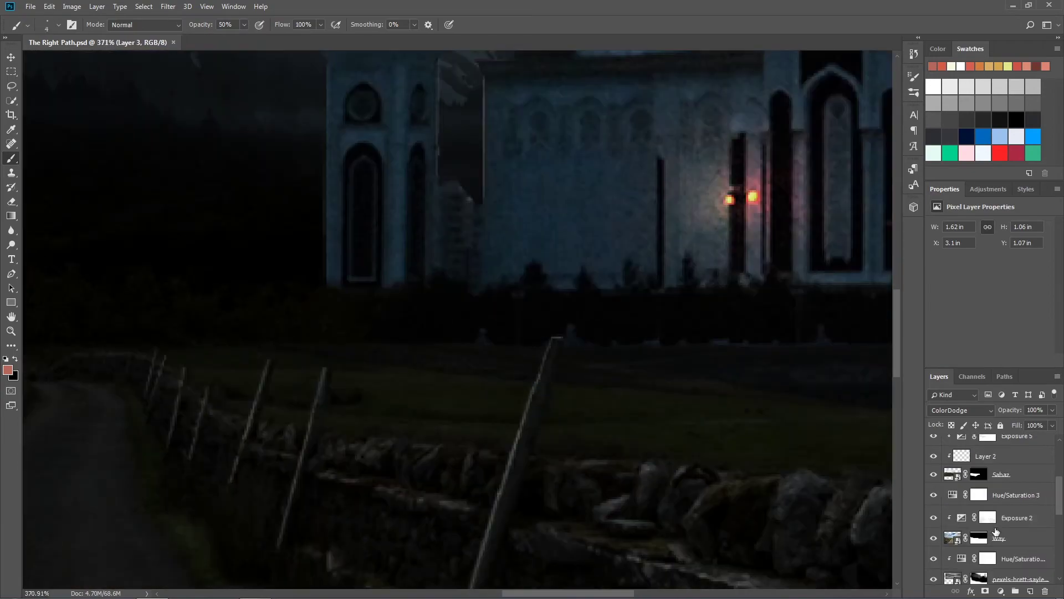
scroll(557, 430, "up", 3)
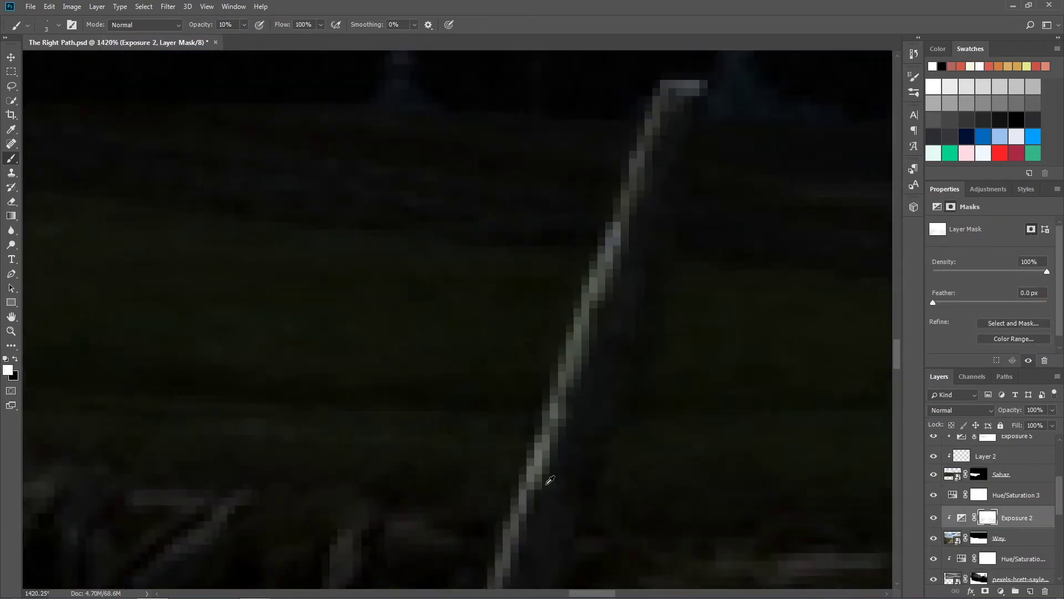
key("2")
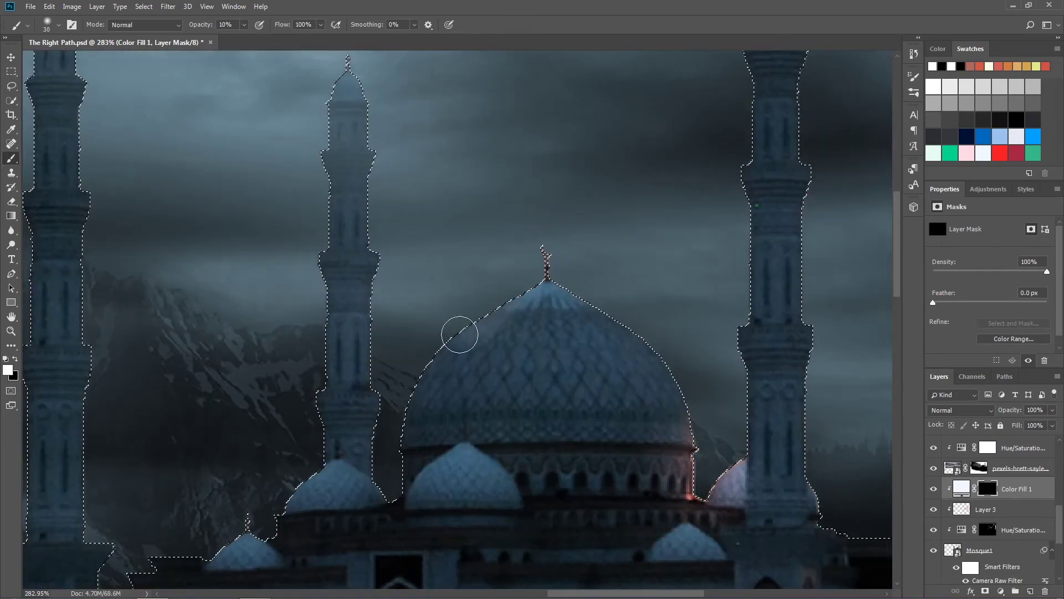
Paint soft light on the Color Fill 1 mask along the smaller domes and minarets at 20% opacity.
scroll(415, 361, "up", 2)
key("bracketleft")
key("bracketleft")
scroll(583, 219, "up", 3)
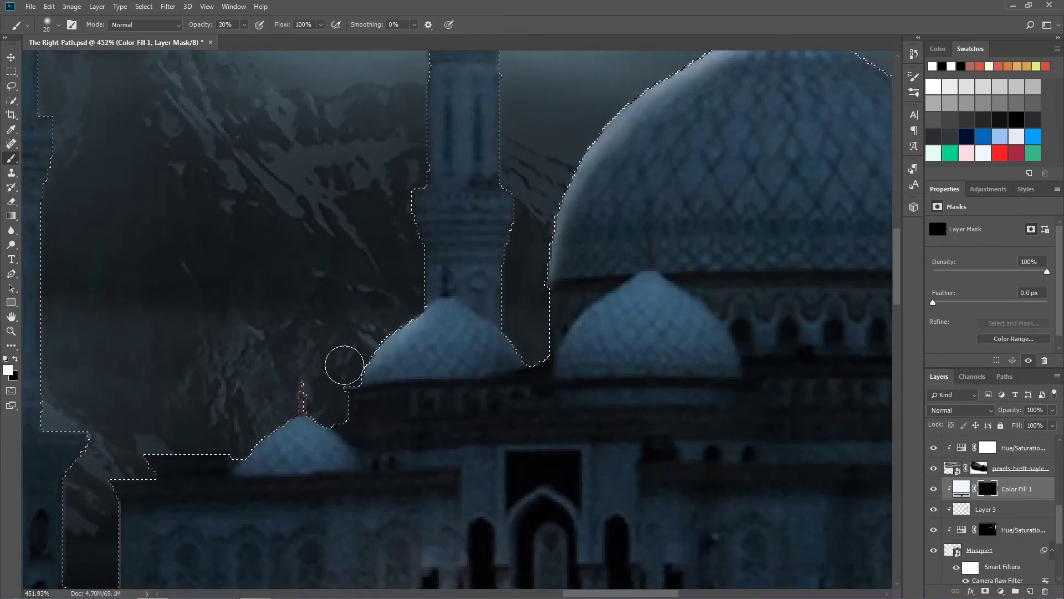
left_click_drag(436, 73, 408, 254)
scroll(669, 283, "up", 3)
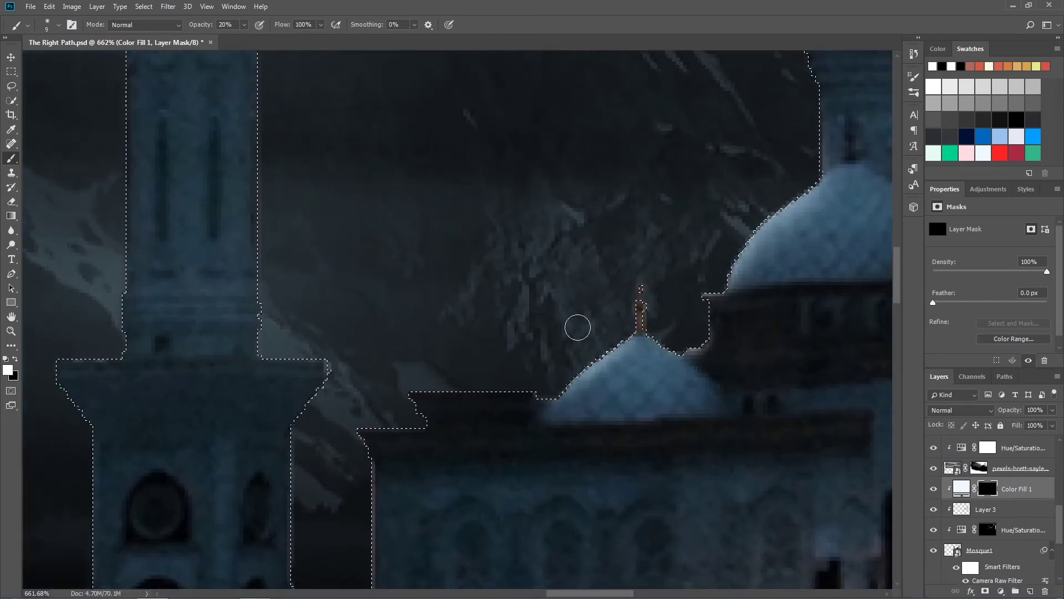
key("[")
key("[")
key("[")
scroll(575, 361, "up", 3)
key("]")
key("]")
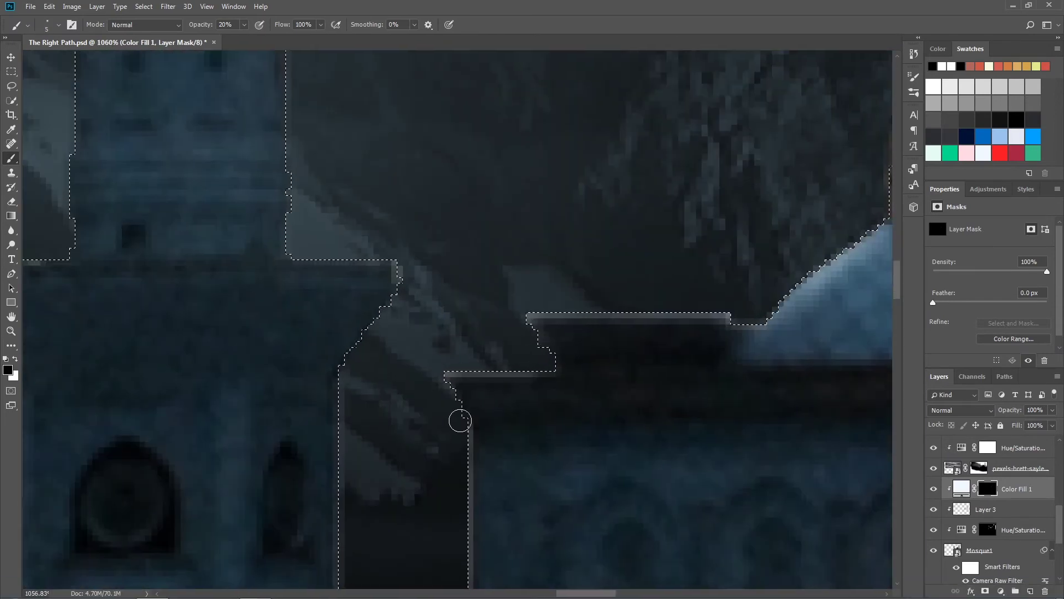
scroll(477, 447, "down", 2)
scroll(401, 394, "down", 2)
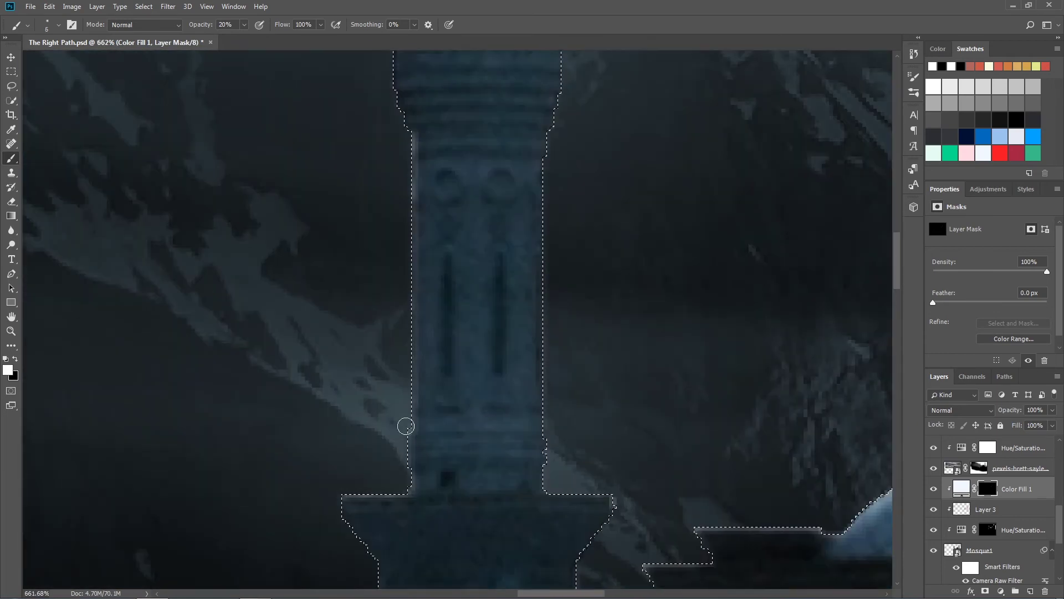
key("]")
key("]")
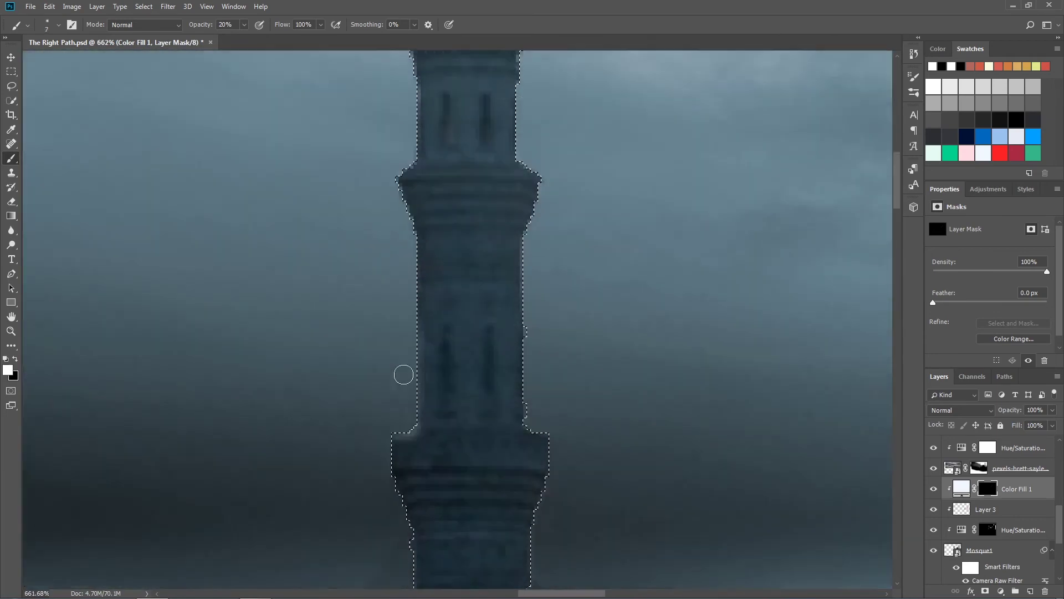
scroll(403, 300, "down", 1)
key("]")
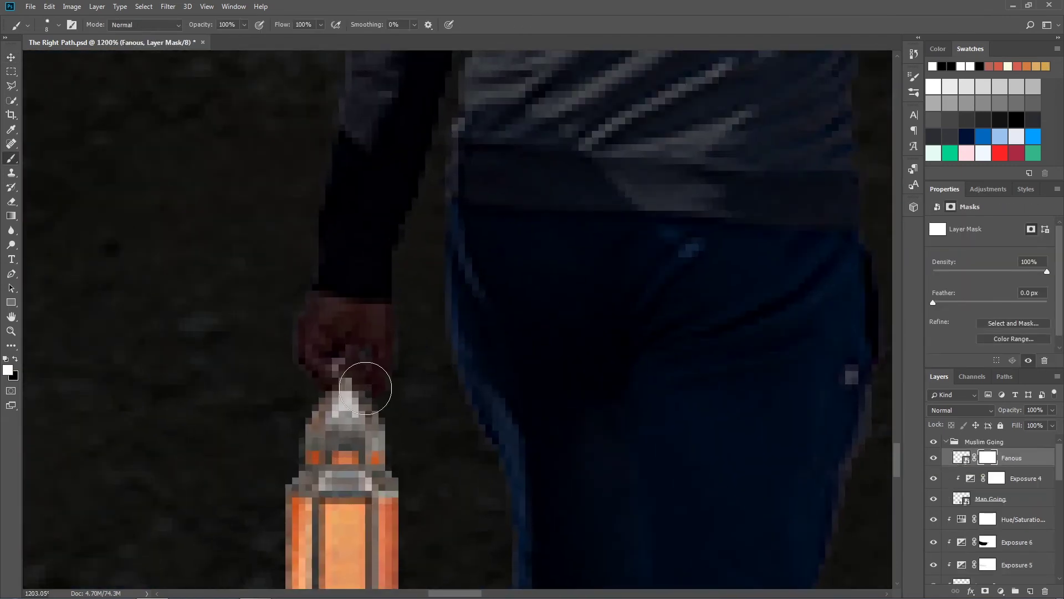
Touch up the existing mask edges with a tiny brush painting black.
scroll(365, 388, "down", 3)
key("[")
key("[")
key("[")
scroll(398, 359, "up", 3)
key("x")
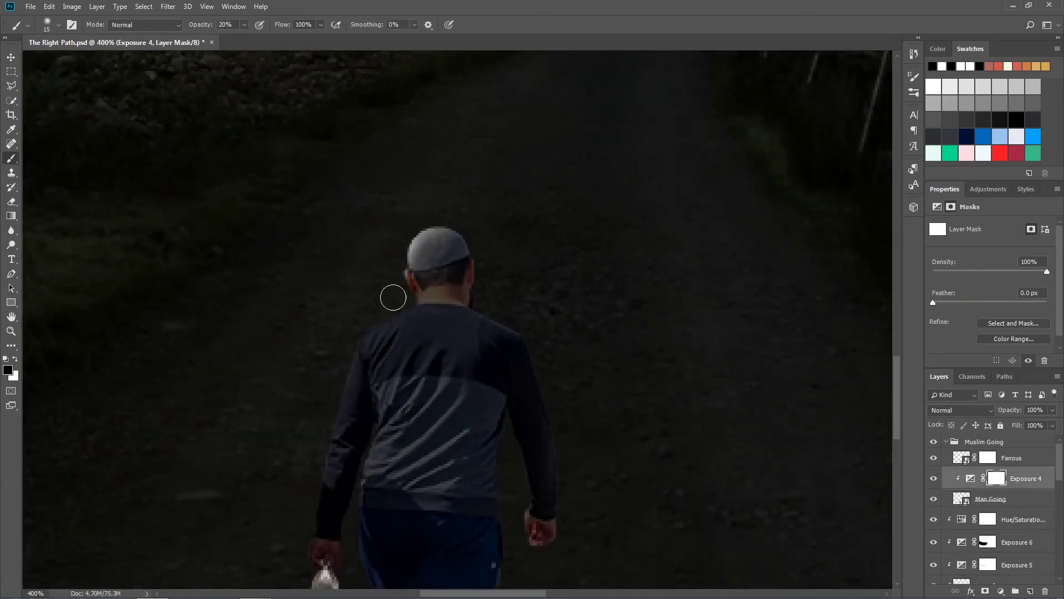
scroll(393, 298, "up", 2)
key("bracketleft")
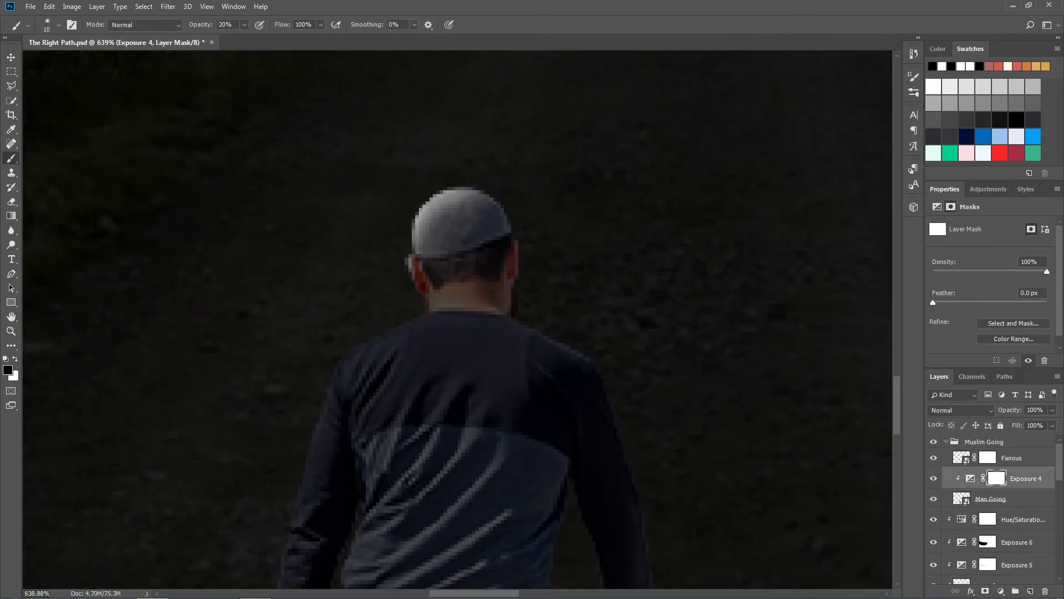
scroll(320, 398, "down", 2)
scroll(383, 411, "down", 3)
Refine fine edges painting white with a smaller brush at 30% opacity.
scroll(445, 238, "up", 3)
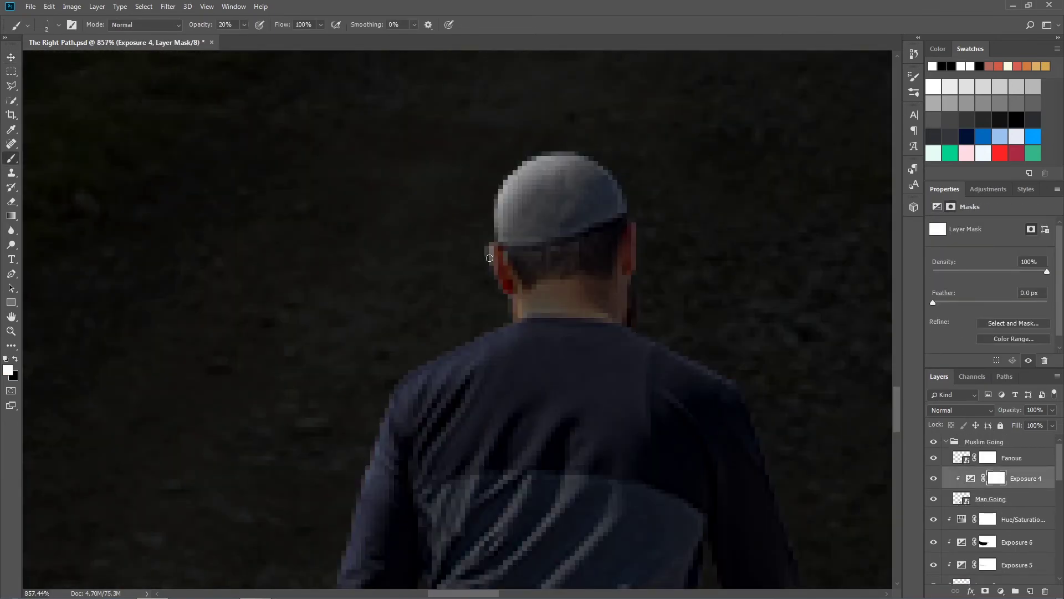
scroll(445, 296, "down", 3)
key("bracketleft")
key("bracketleft")
key("bracketleft")
key("x")
scroll(445, 295, "up", 1)
scroll(585, 179, "up", 3)
key("3")
key("bracketright")
key("bracketright")
key("bracketright")
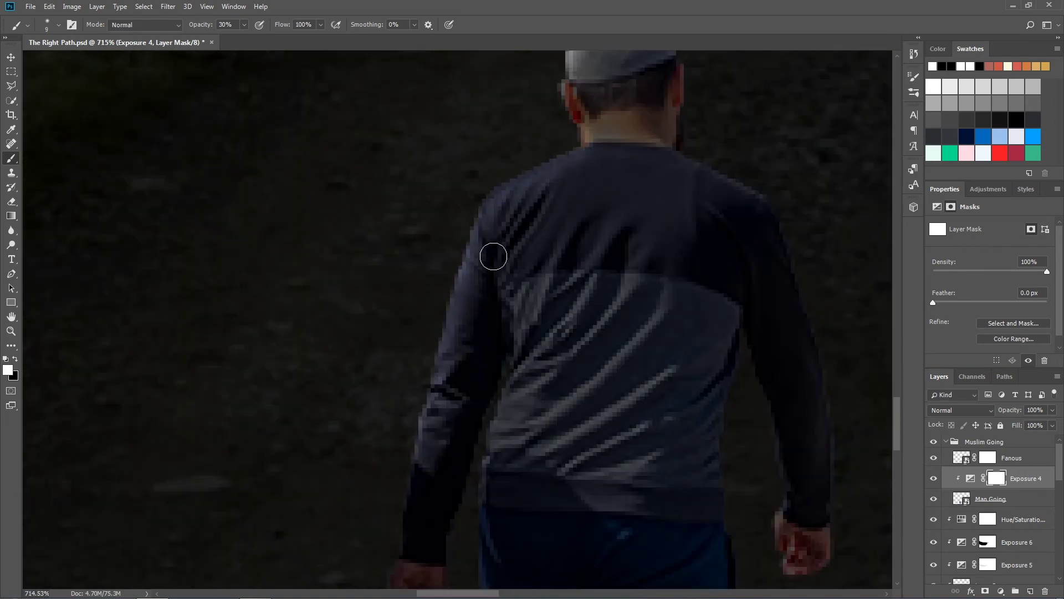
key("v")
scroll(494, 256, "down", 5)
Add a colorized Hue/Saturation layer (Hue 24, Saturation 100) with an inverted black mask.
left_click(982, 330)
left_click_drag(962, 293, 1047, 292)
scroll(499, 277, "up", 2)
left_click_drag(934, 268, 940, 270)
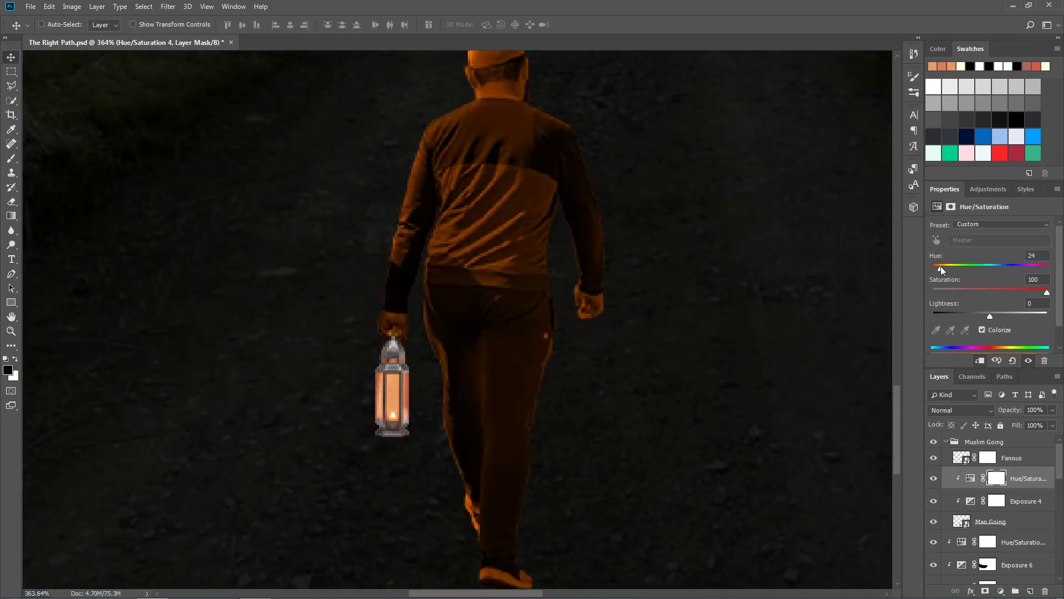
key("ctrl+i")
Paint white at 20–40% opacity on the mask along the man's lantern-side edges.
key("b")
key("x")
scroll(393, 366, "up", 3)
scroll(380, 313, "up", 3)
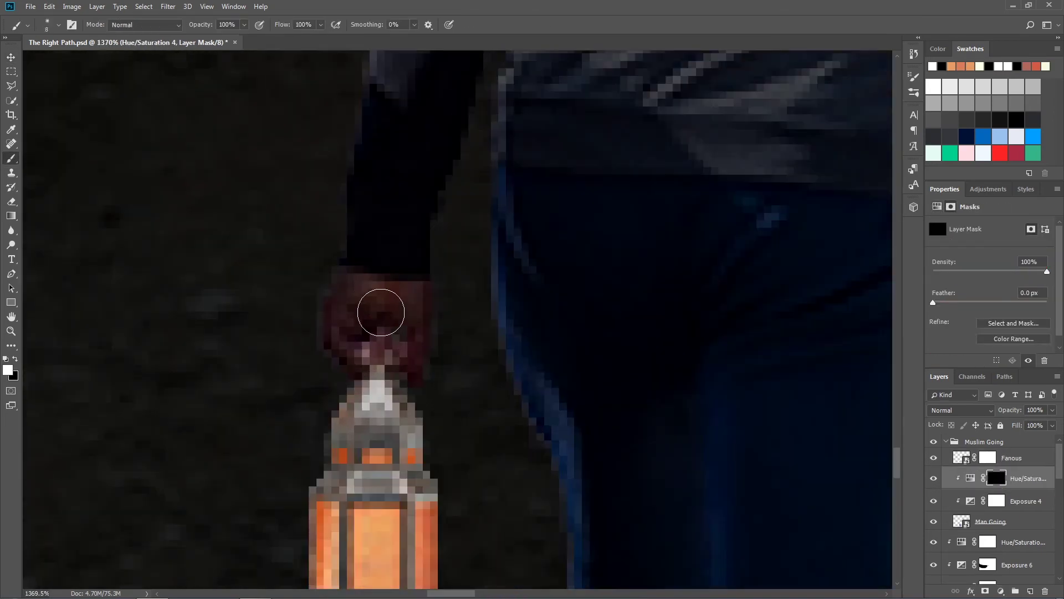
key("2")
key("bracketleft")
key("bracketleft")
key("bracketleft")
scroll(381, 312, "down", 2)
scroll(462, 337, "down", 3)
scroll(450, 456, "up", 3)
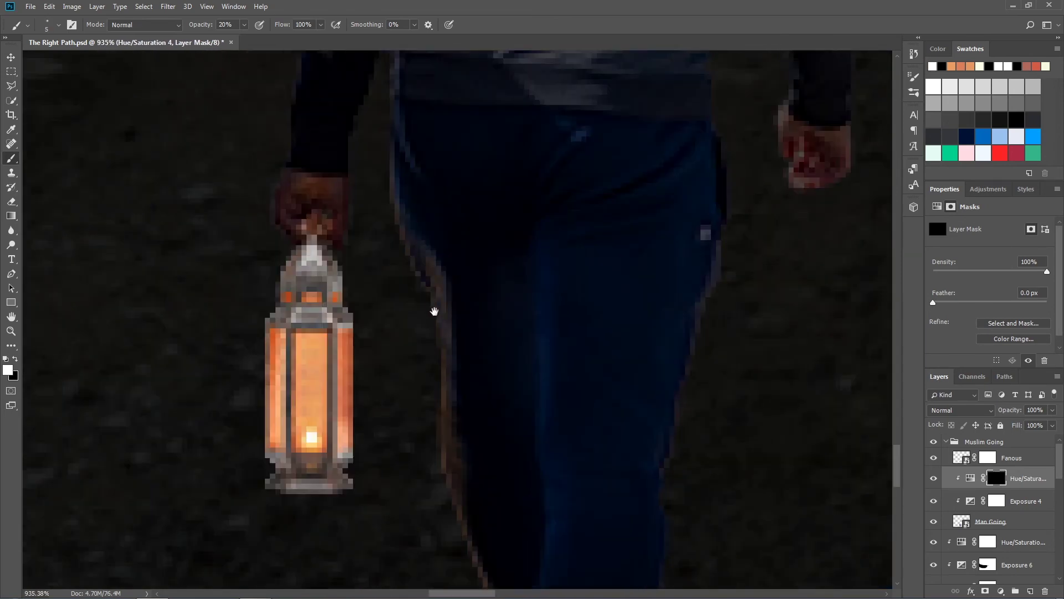
key("4")
scroll(434, 311, "down", 3)
scroll(451, 389, "up", 3)
Continue painting the orange rim onto the man's hand and legs at 20% opacity.
scroll(447, 256, "down", 1)
scroll(425, 464, "down", 2)
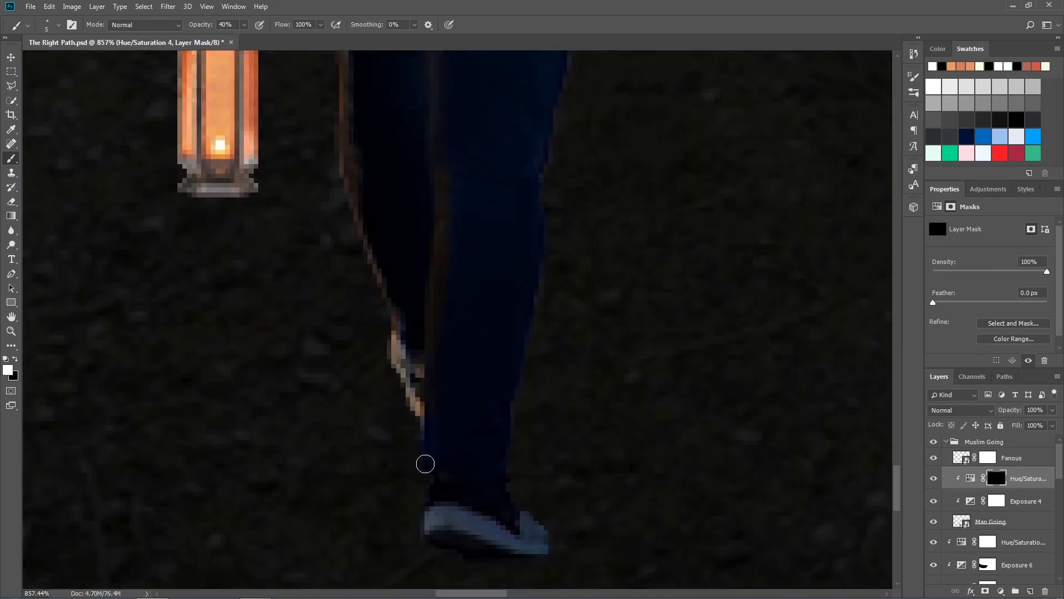
key("2")
key("bracketright")
scroll(428, 555, "down", 2)
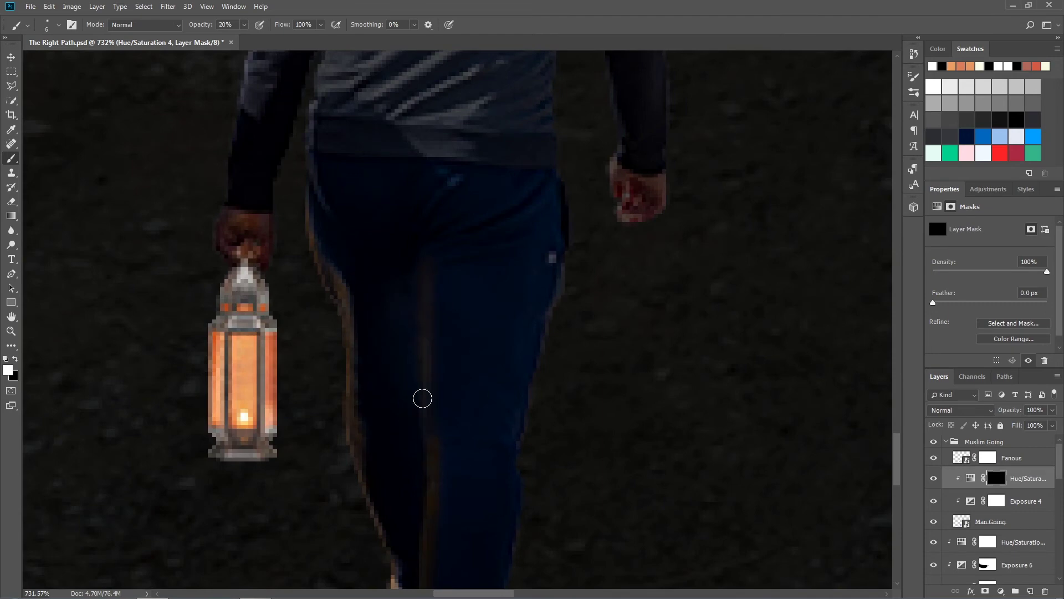
scroll(471, 459, "up", 1)
scroll(470, 459, "down", 4)
scroll(460, 310, "up", 1)
scroll(513, 257, "up", 3)
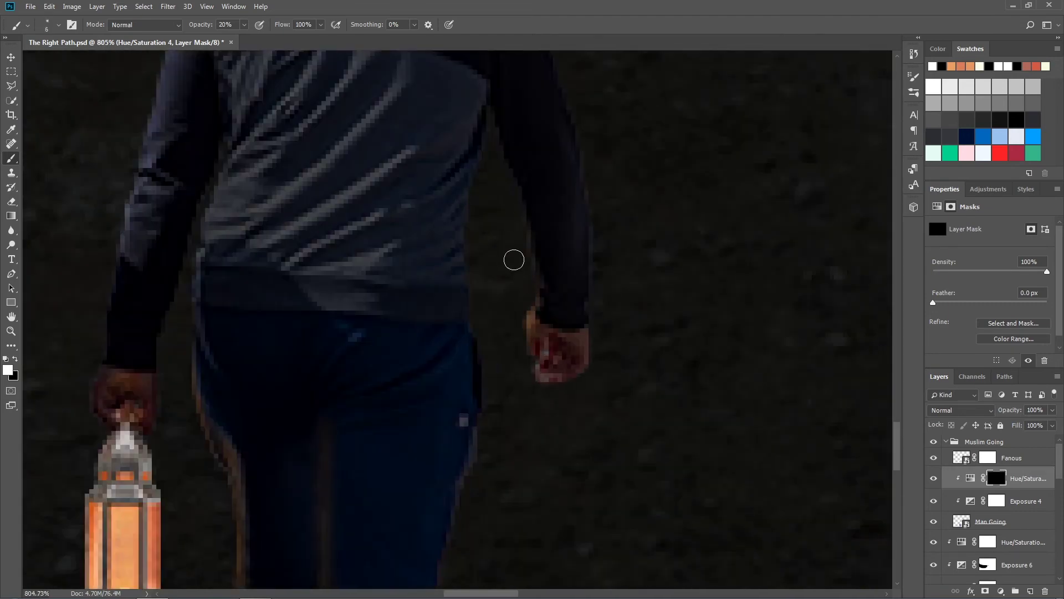
scroll(202, 336, "down", 1)
key("bracketleft")
key("bracketleft")
key("bracketleft")
scroll(202, 336, "up", 1)
scroll(273, 488, "down", 2)
scroll(345, 440, "down", 1)
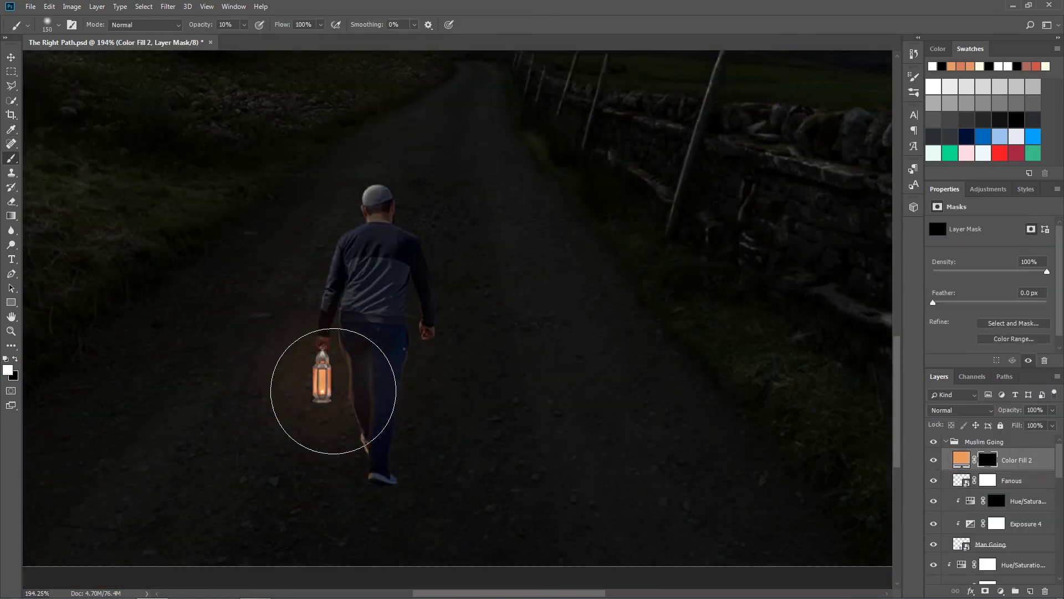
Paint a soft orange glow around the lantern with a 10% opacity brush.
scroll(417, 398, "up", 2)
key("bracketleft")
key("bracketleft")
scroll(388, 421, "up", 1)
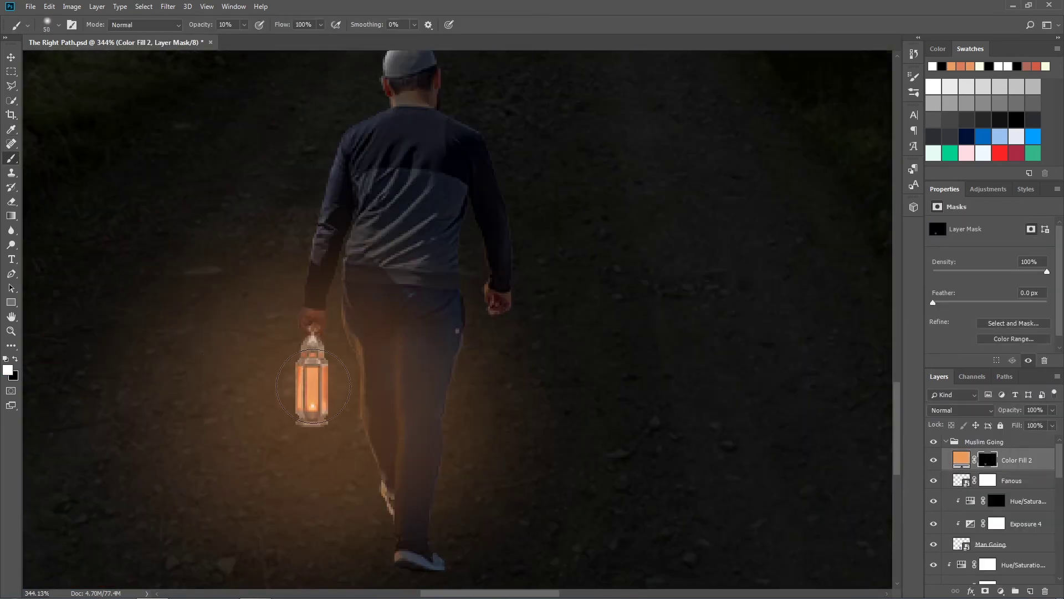
scroll(370, 494, "down", 3)
key("bracketleft")
key("bracketleft")
key("bracketleft")
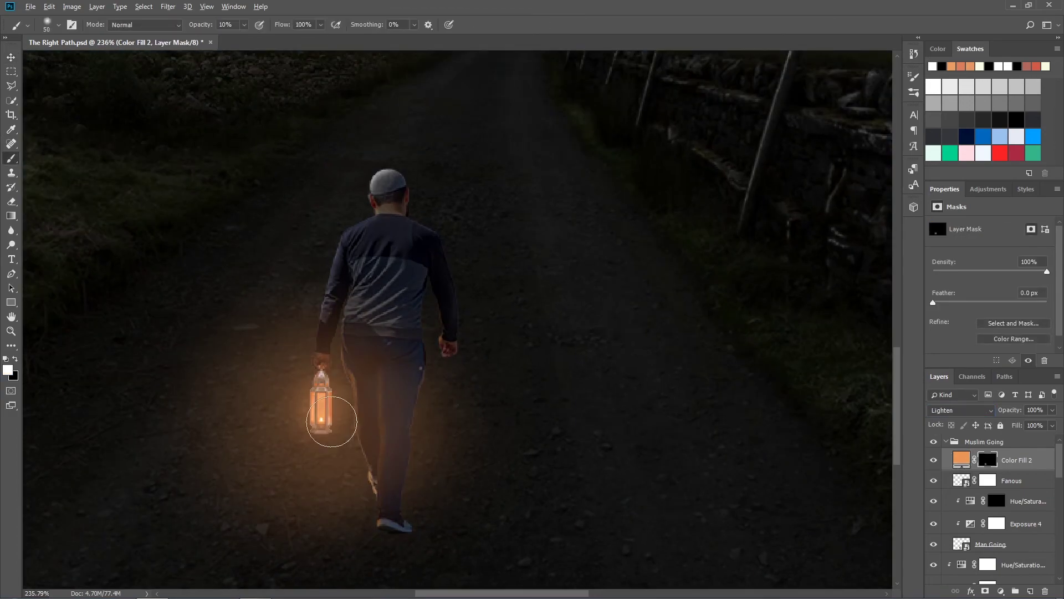
scroll(406, 461, "down", 2)
scroll(411, 472, "down", 2)
scroll(422, 499, "down", 1)
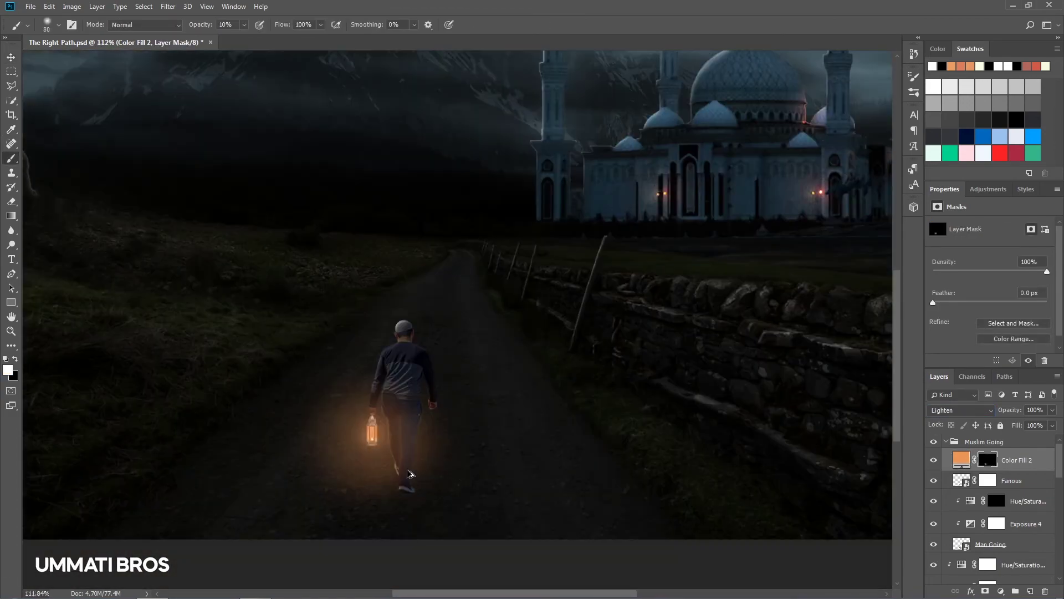
key("1")
key("bracketright")
key("bracketright")
key("bracketright")
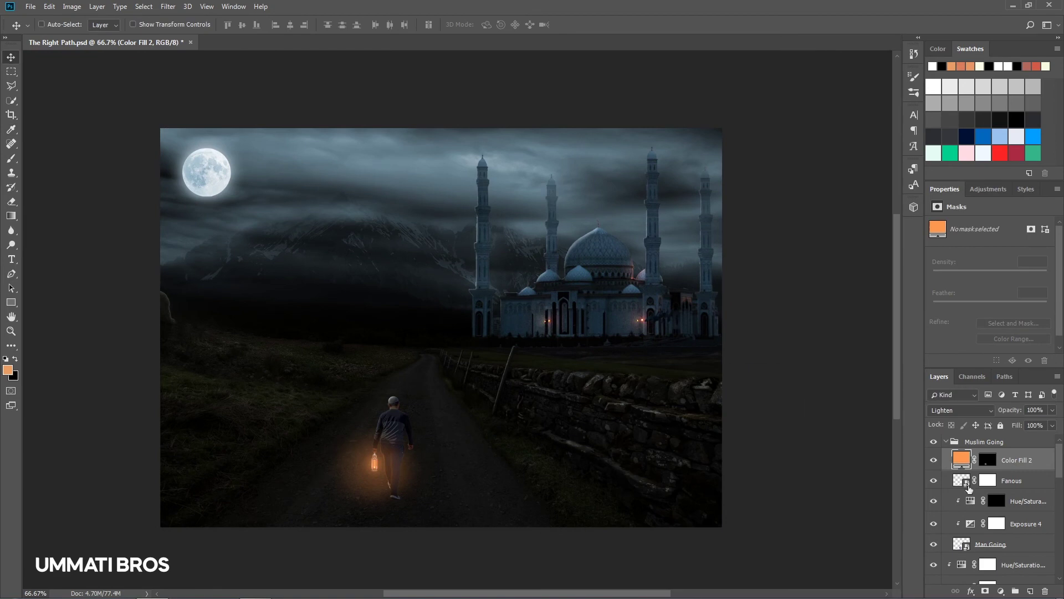
left_click(844, 400)
Feather the Color Fill 2 glow mask to 40 px.
left_click(987, 460)
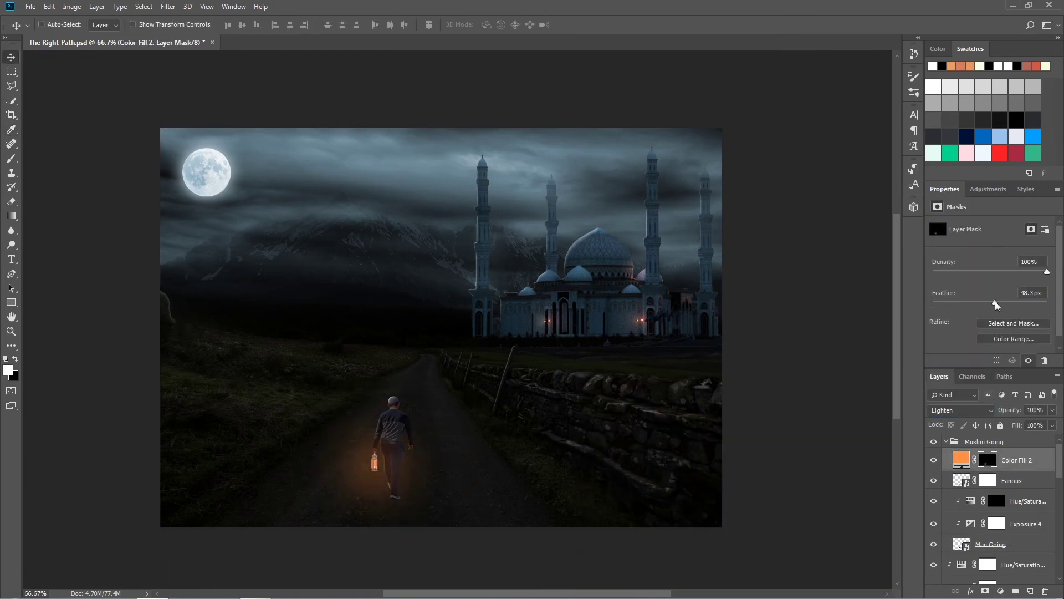
left_click_drag(933, 301, 991, 303)
key("ctrl+1")
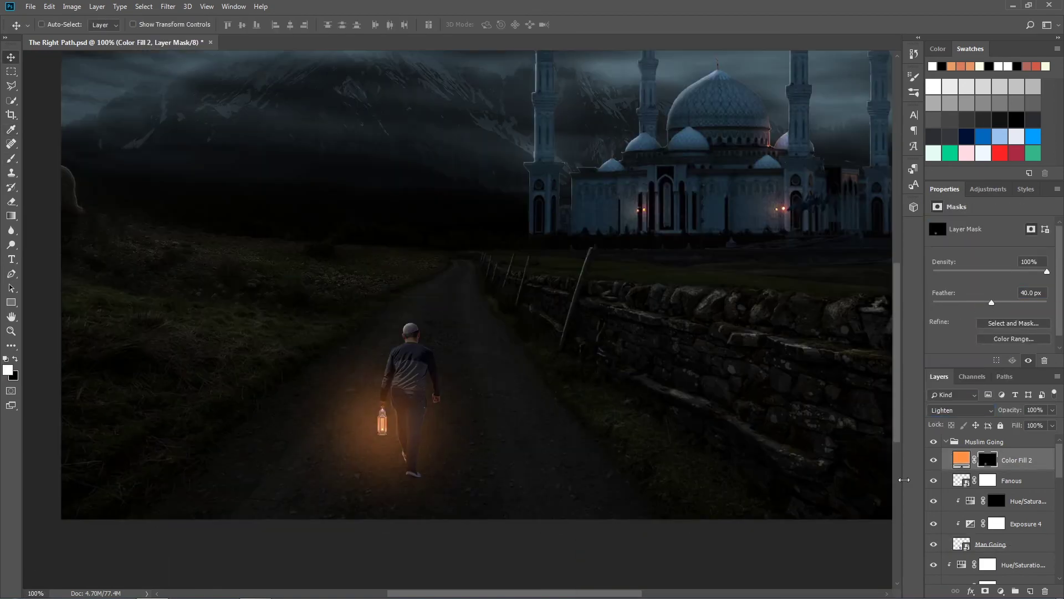
scroll(1014, 478, "down", 5)
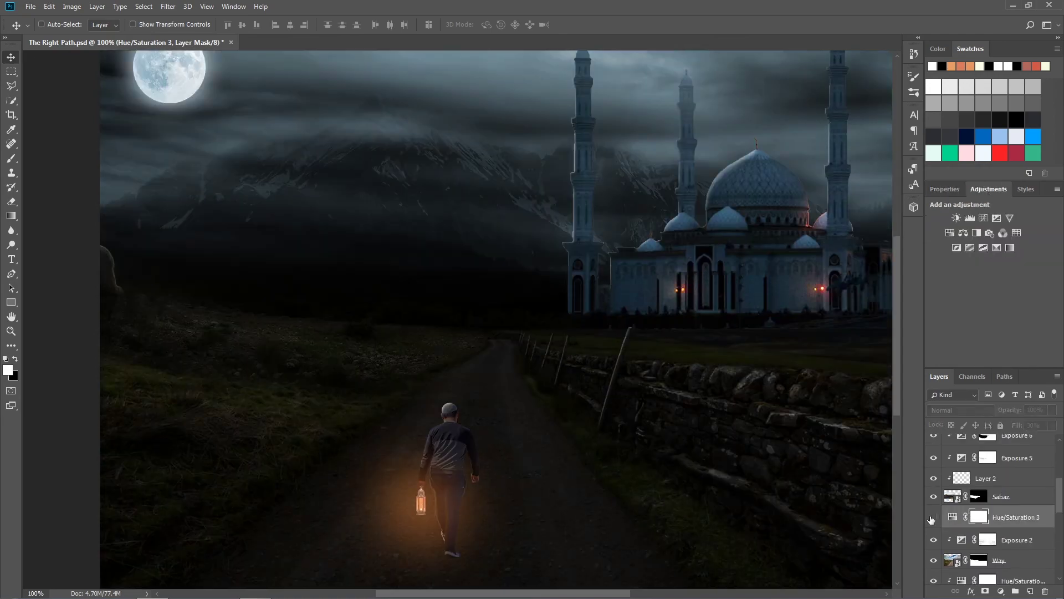
left_click(999, 546)
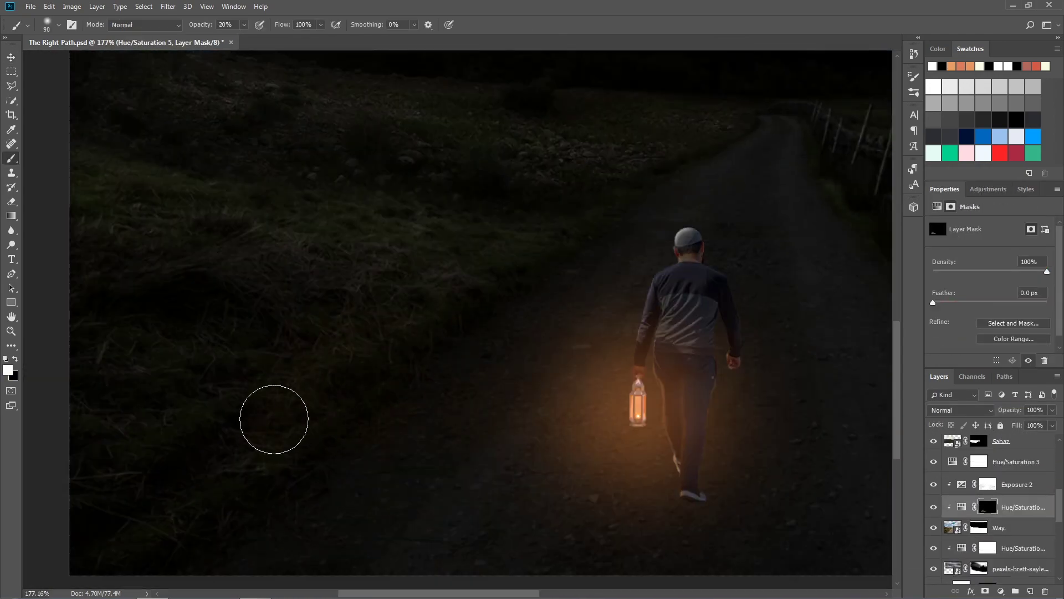
scroll(459, 468, "down", 5)
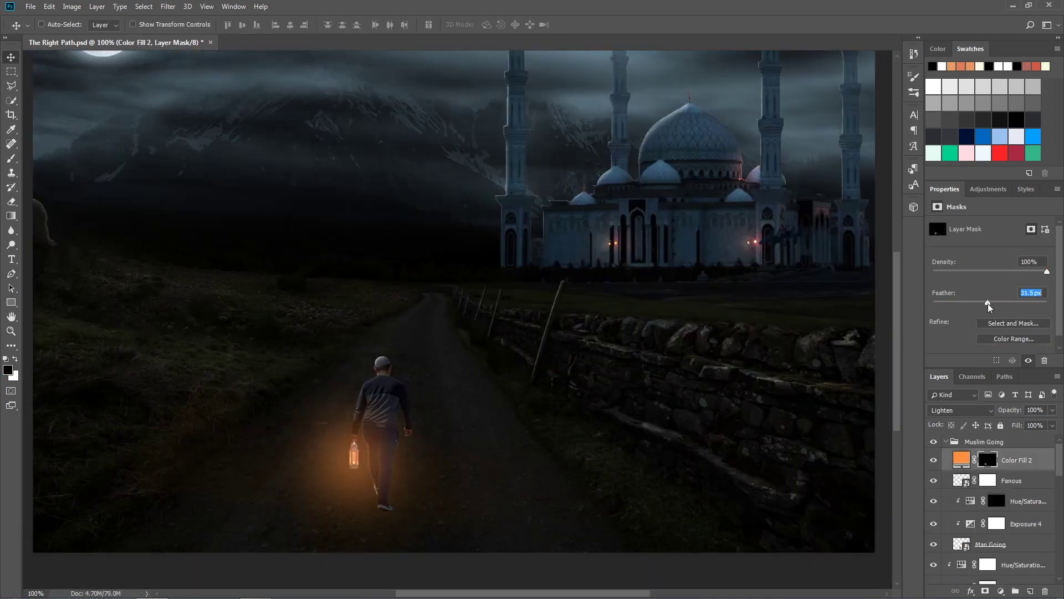
left_click_drag(991, 307, 992, 306)
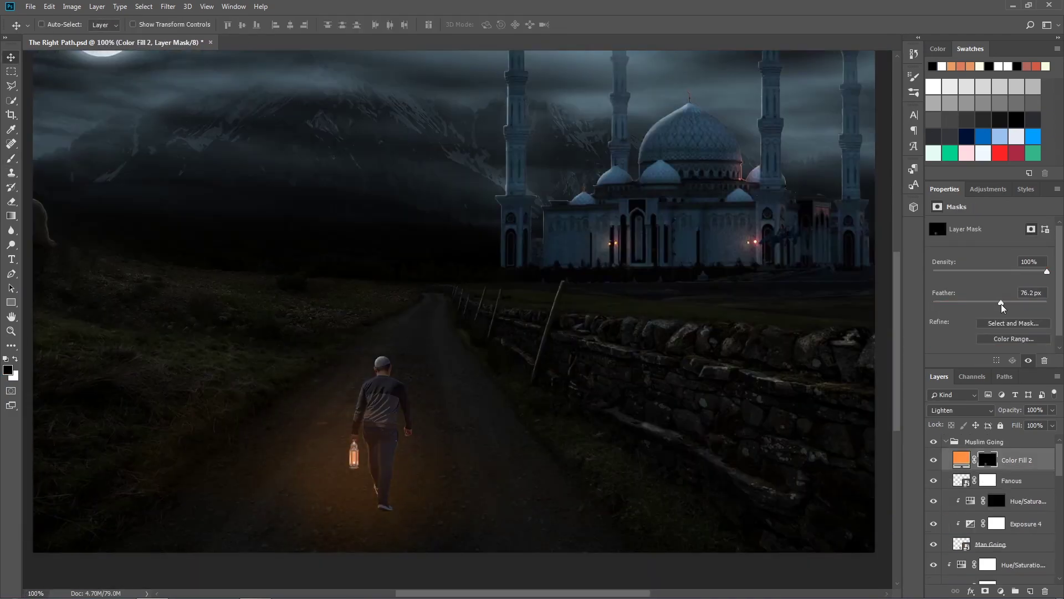
key("b")
key("x")
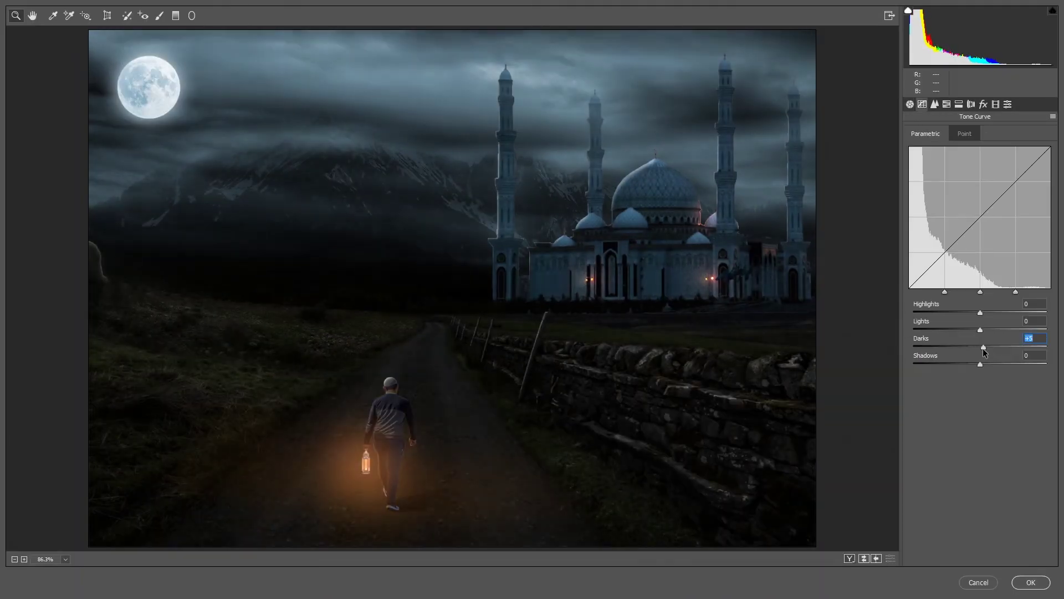
Show Camera Raw's HSL hue, saturation and luminance adjustments.
left_click(947, 105)
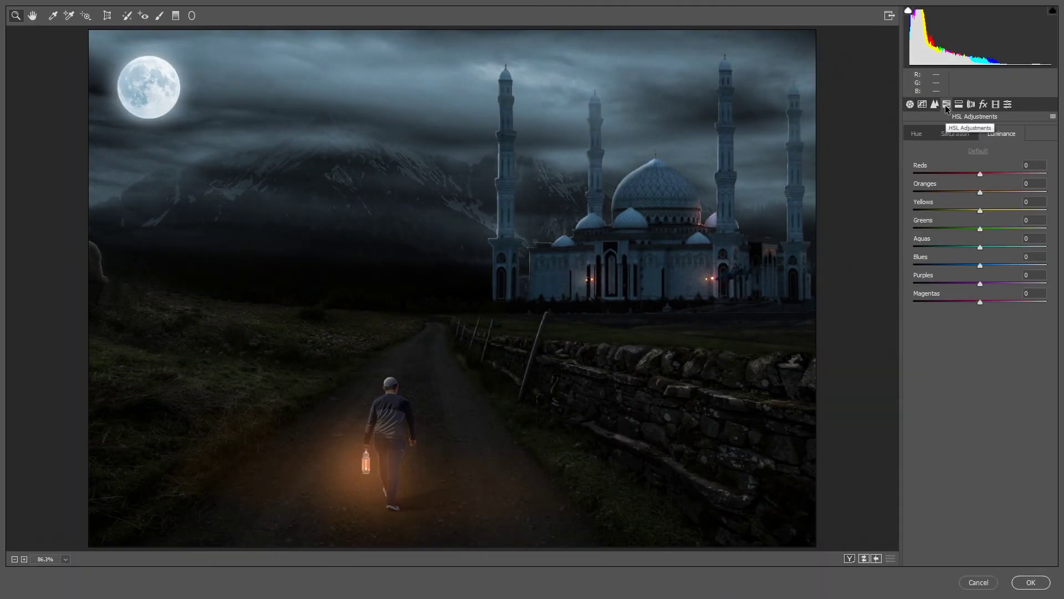